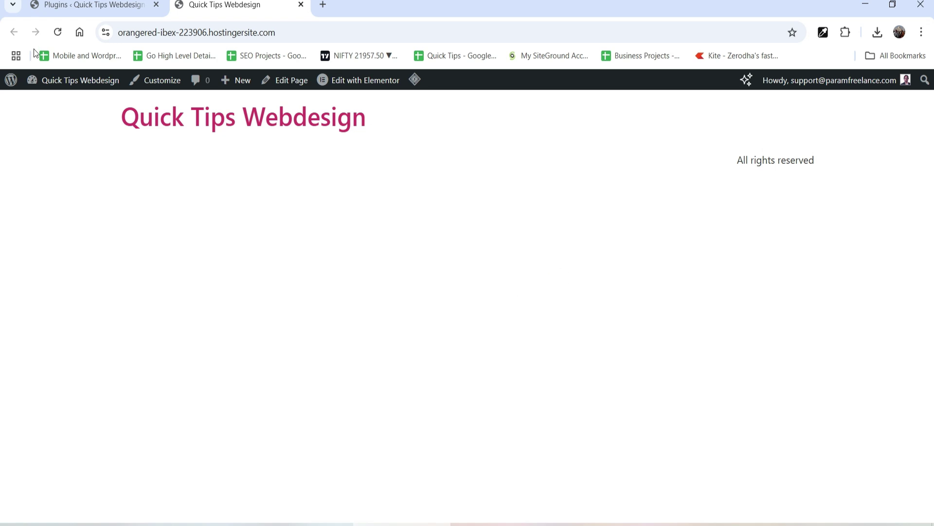
Step: Search plugins for 'ultimate addons for elementor' to confirm it is active, then view the Themes page
click(73, 6)
scroll(507, 258, down, 2)
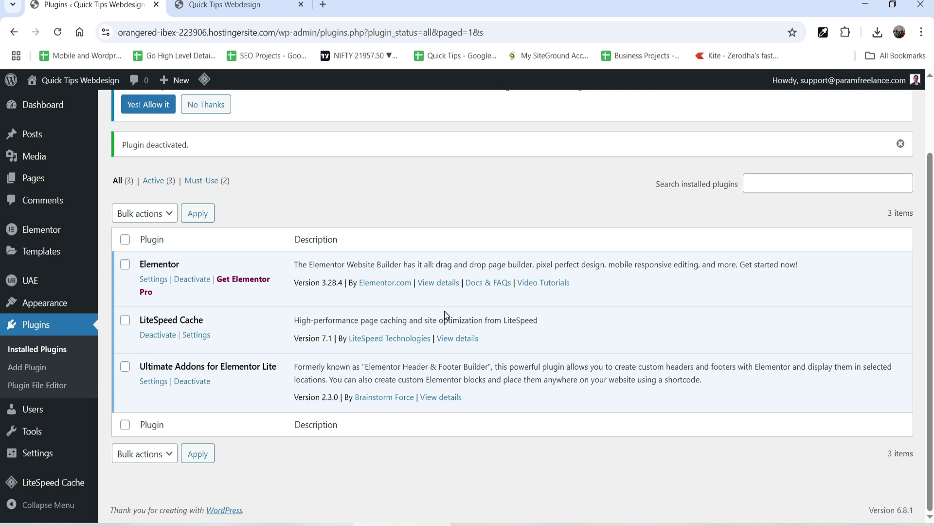
click(30, 371)
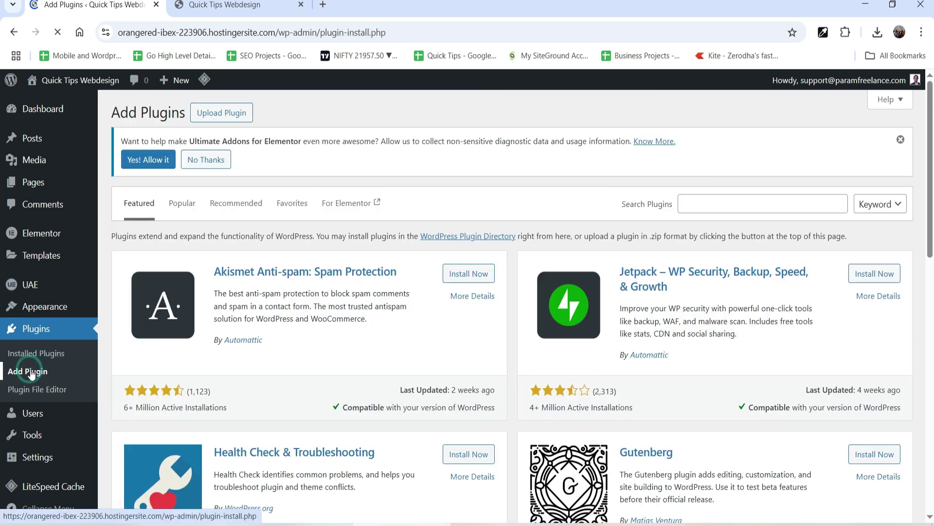
click(650, 203)
text(ul)
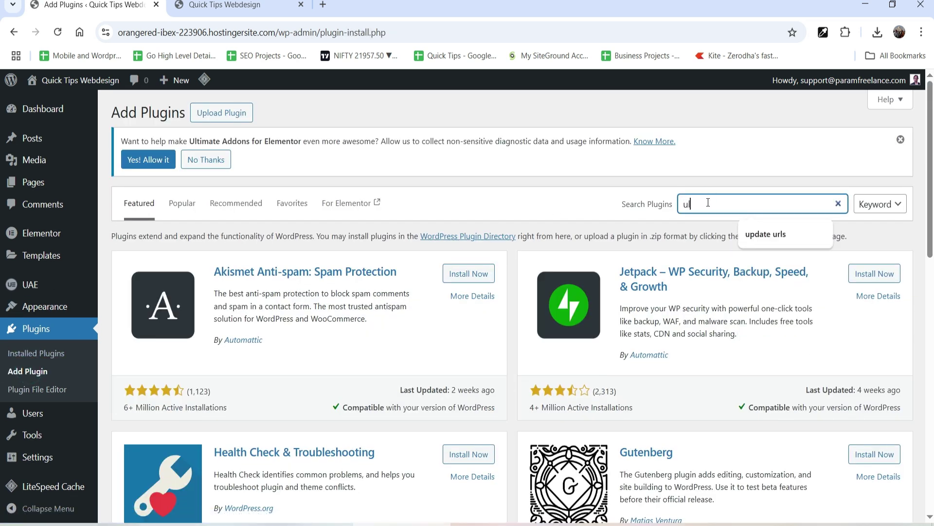
text(timate addons for ele)
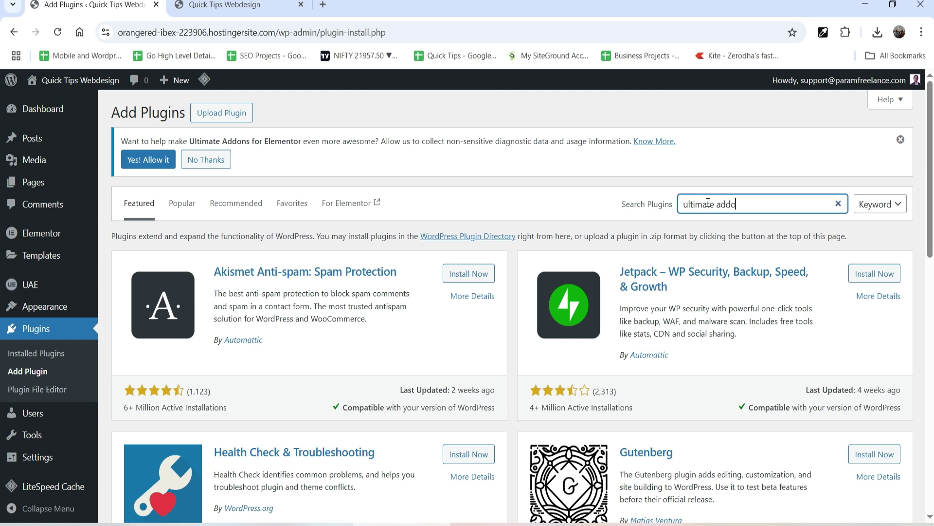
text(mentor)
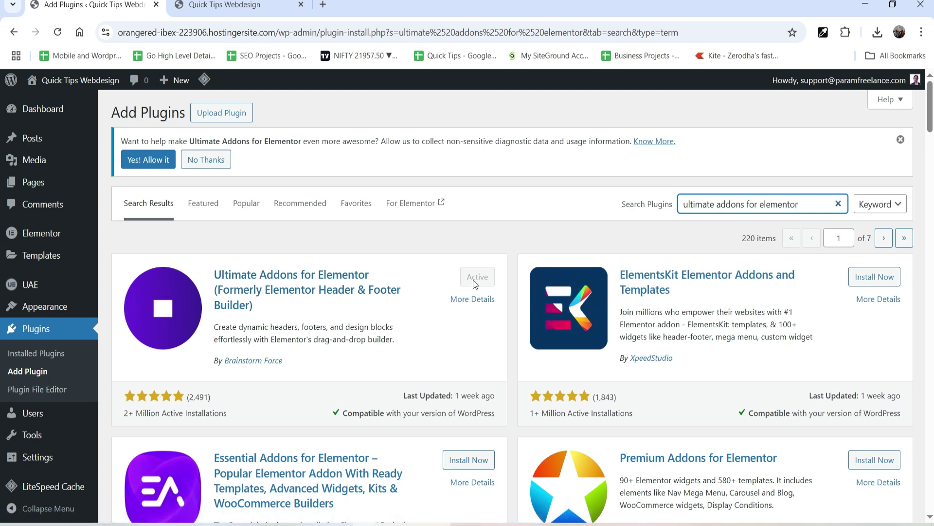
click(58, 306)
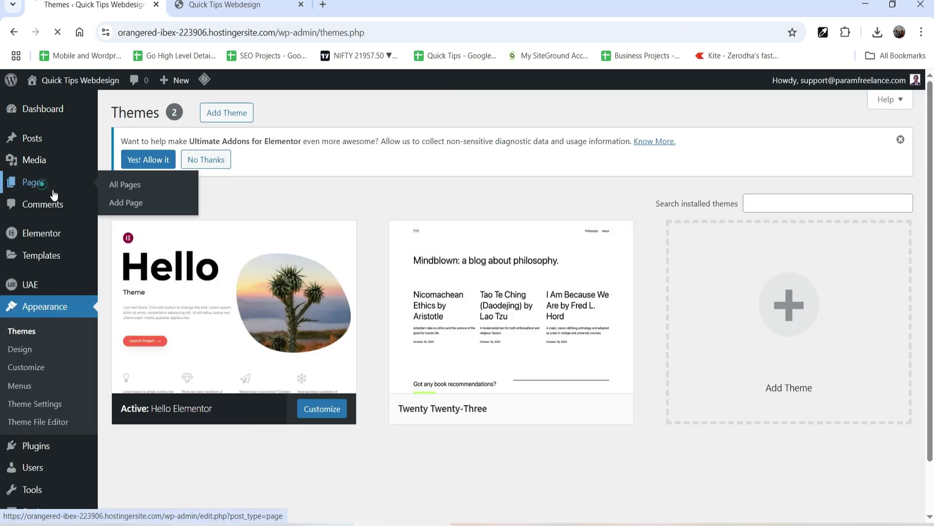
Step: Look through the Pages and Posts lists, then open the Ultimate Addons dashboard
click(35, 183)
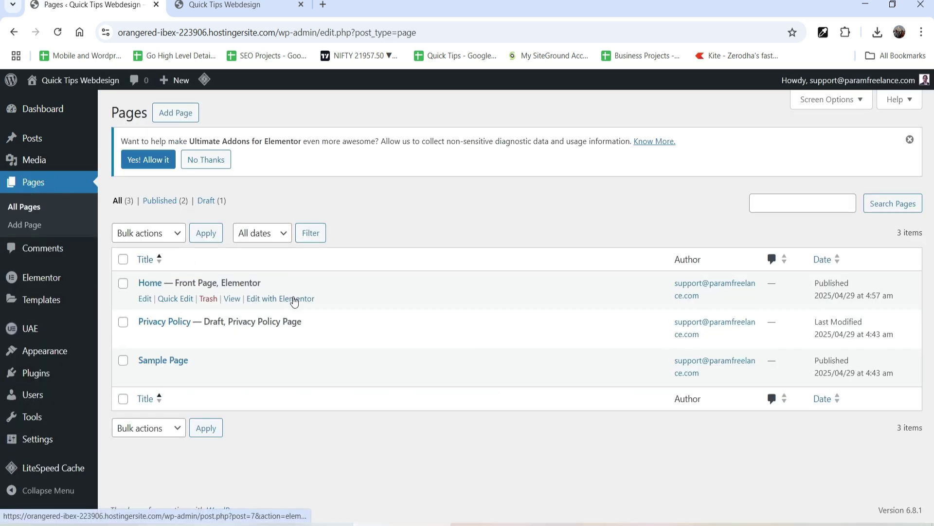
mouse_move(181, 381)
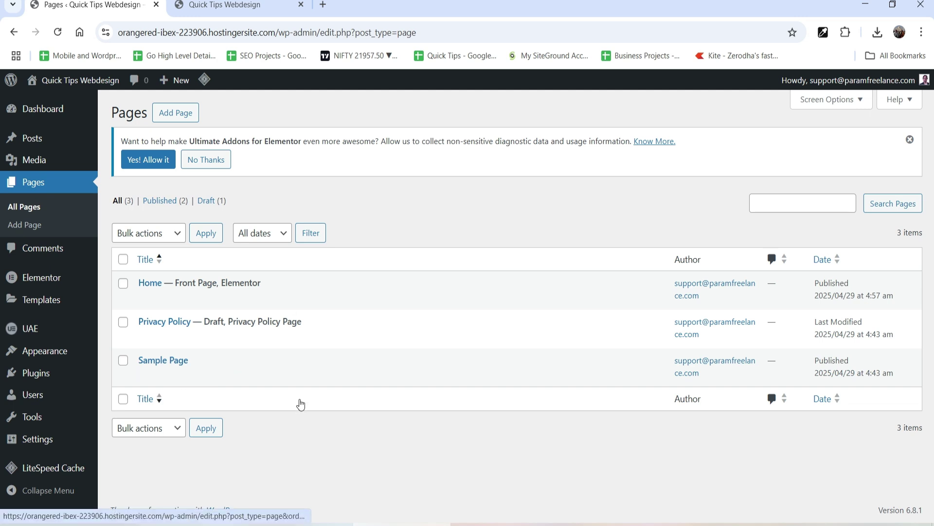
click(49, 138)
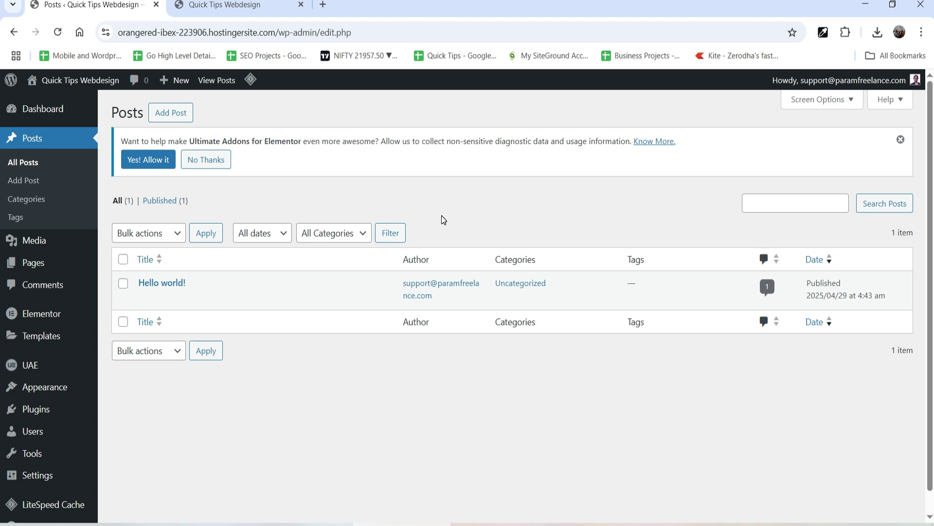
mouse_move(35, 369)
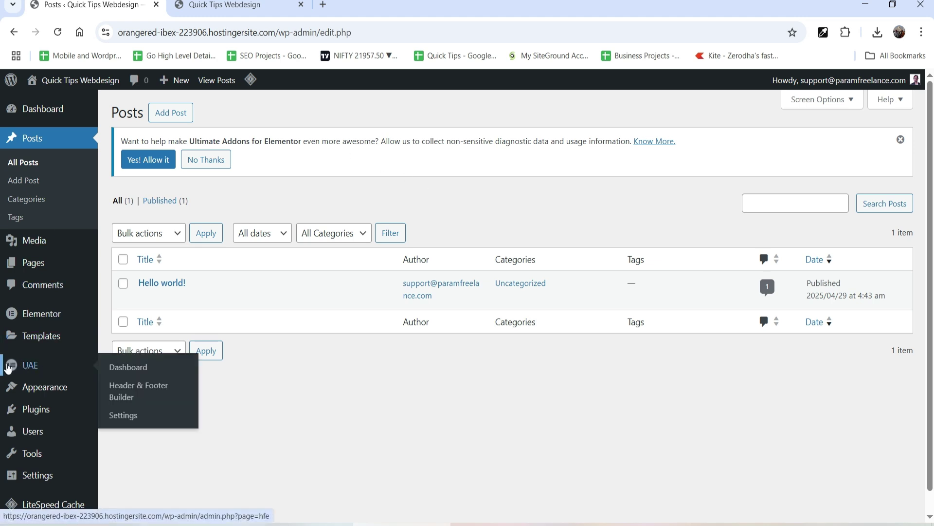
click(26, 368)
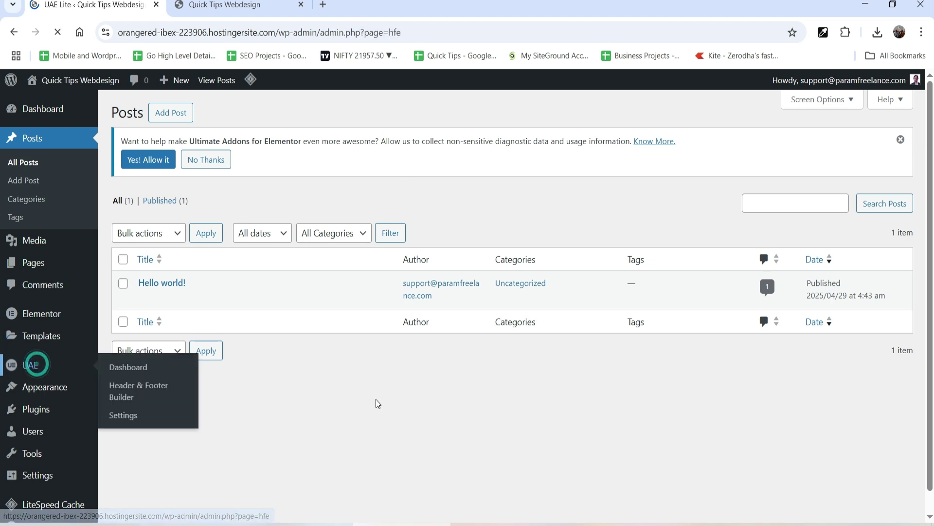
scroll(518, 256, down, 3)
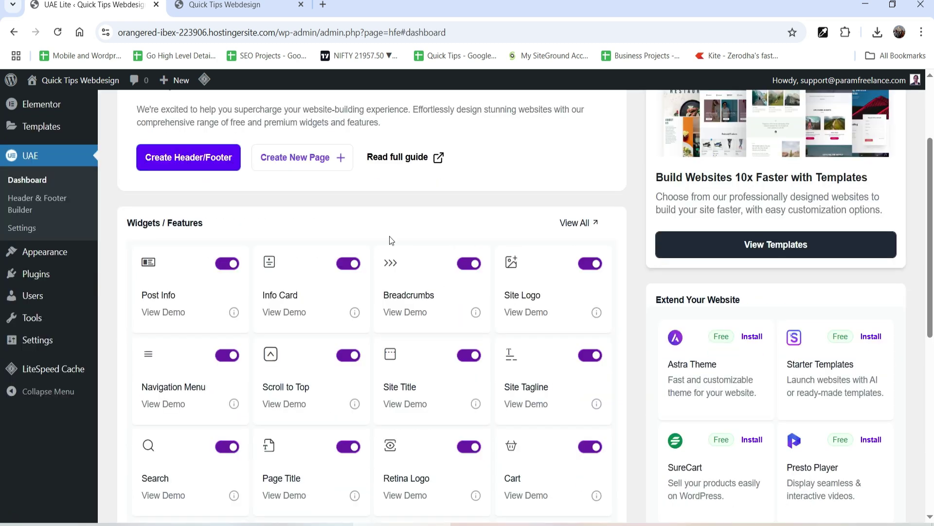
scroll(489, 349, down, 2)
scroll(490, 349, up, 5)
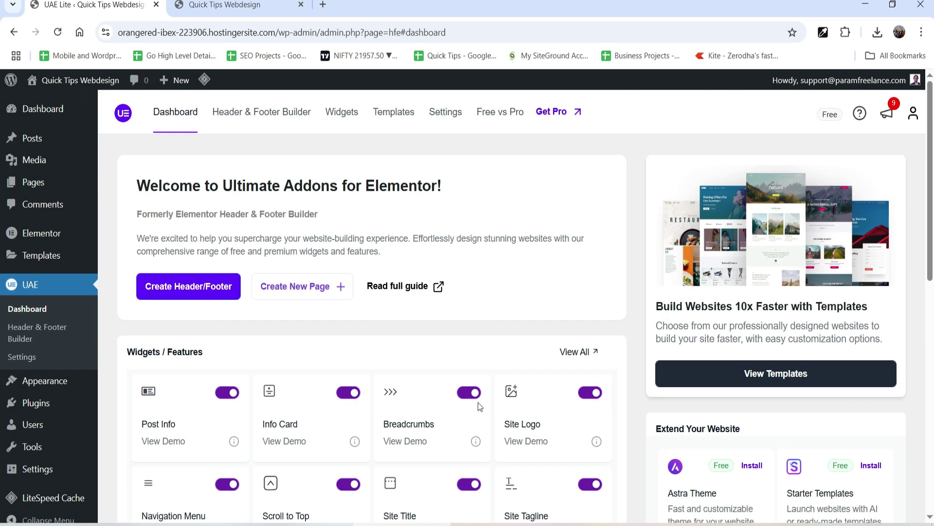
Step: Review the enabled UAE widgets list, including Post Info, Site Logo and Copyright
click(343, 113)
scroll(382, 274, down, 5)
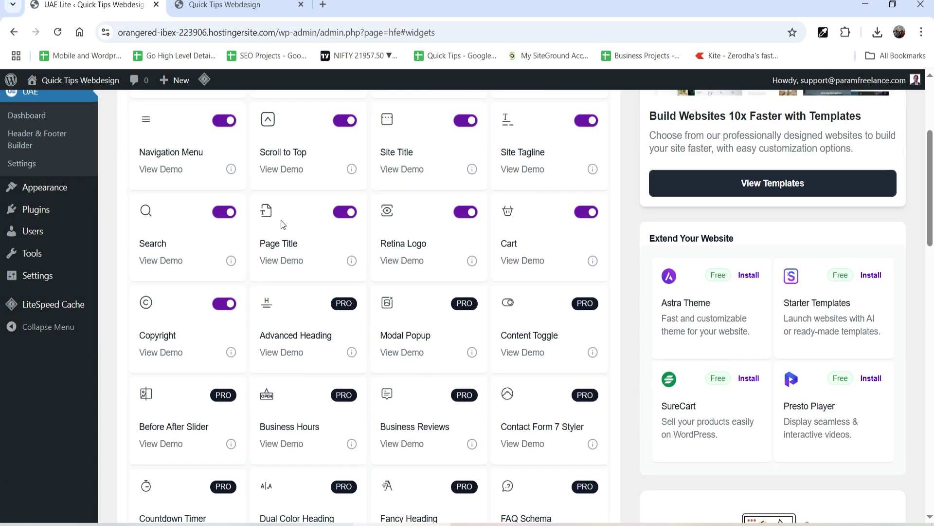
scroll(440, 397, down, 4)
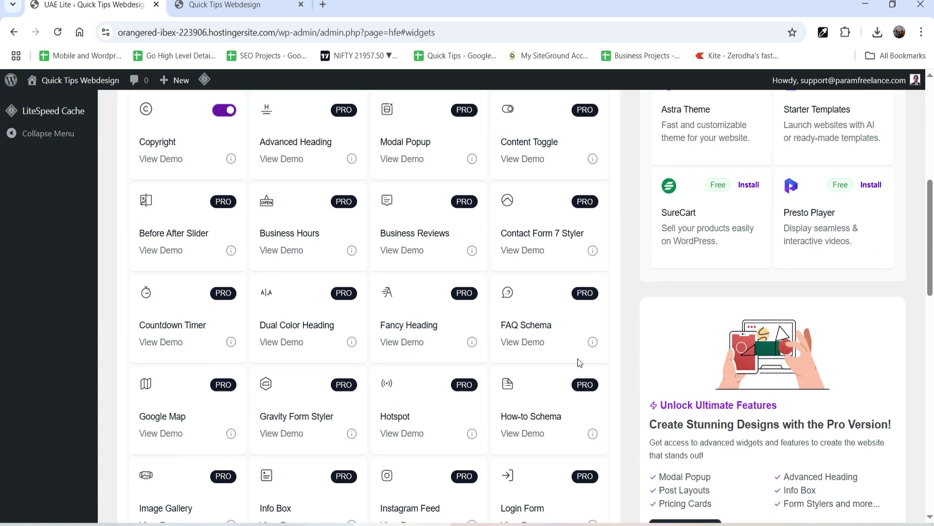
scroll(487, 301, up, 2)
scroll(480, 299, up, 6)
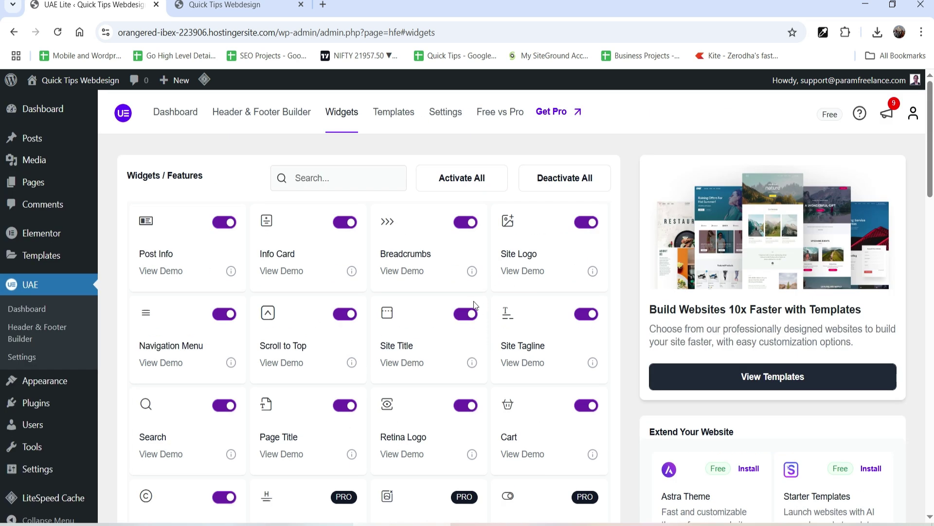
Step: Add a new Header & Footer Builder template titled 'Header' and show its template type options
click(23, 337)
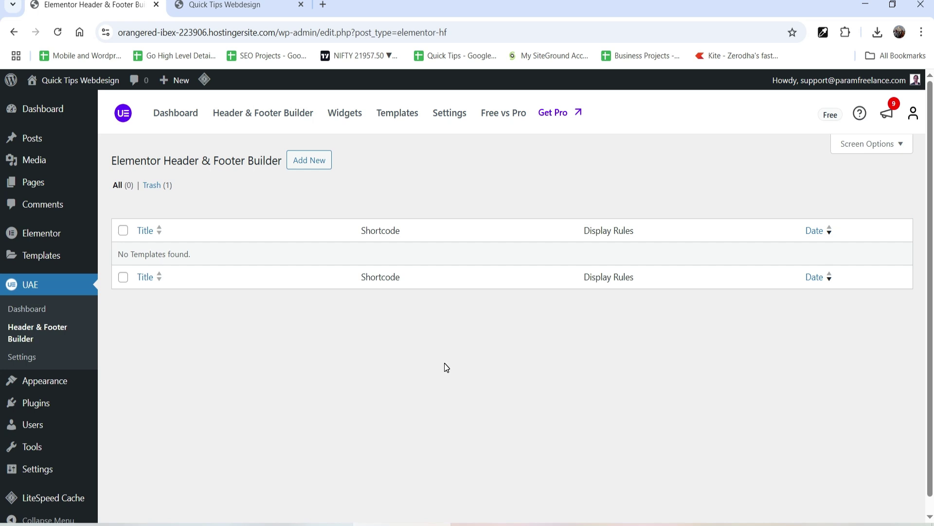
click(308, 160)
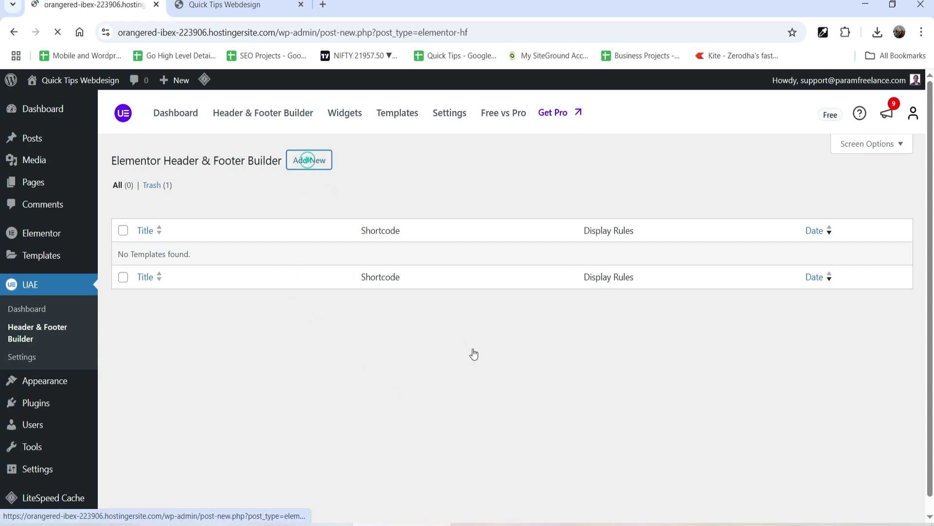
text(Header)
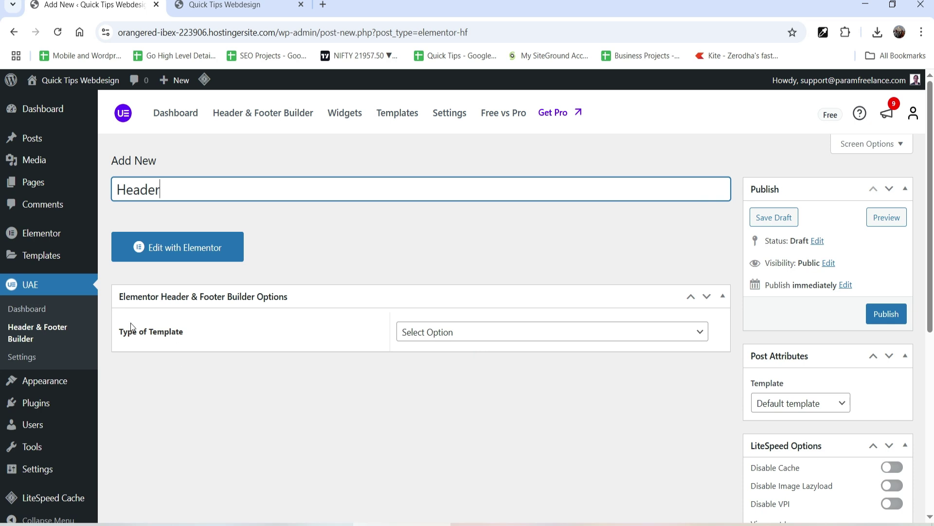
click(441, 327)
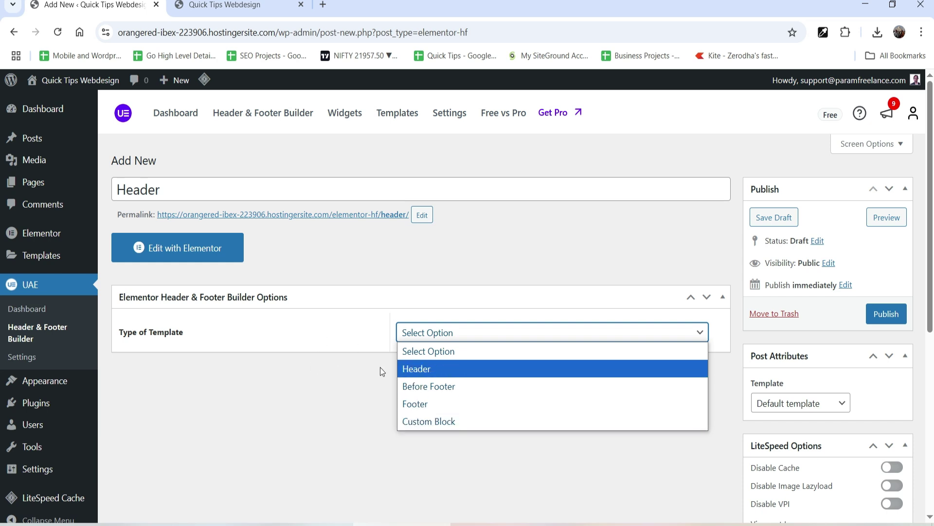
Step: Set the template type to Header and its Display On rule to Entire Website
click(453, 374)
scroll(282, 324, down, 3)
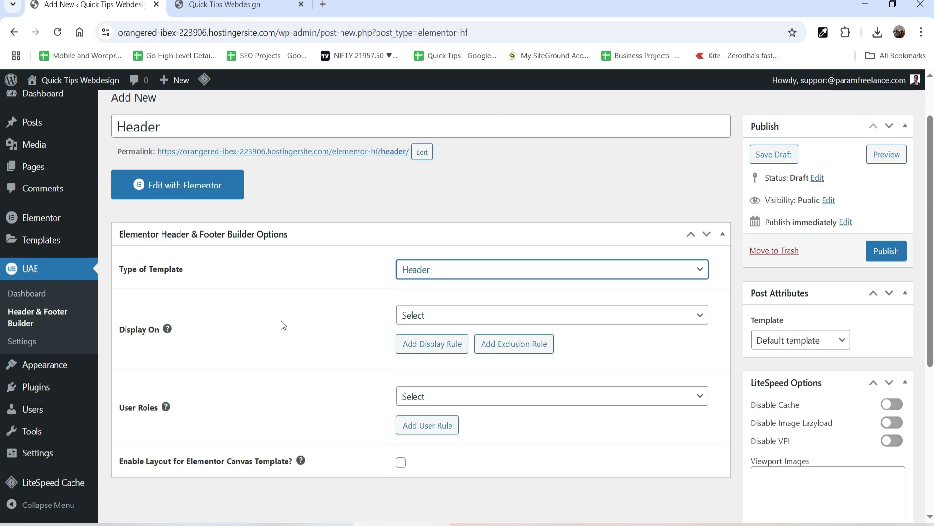
click(444, 249)
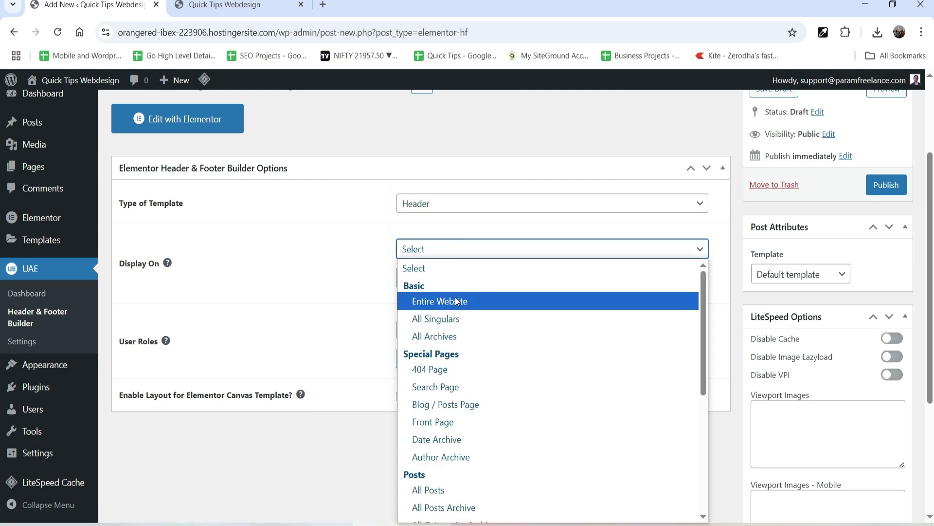
click(454, 295)
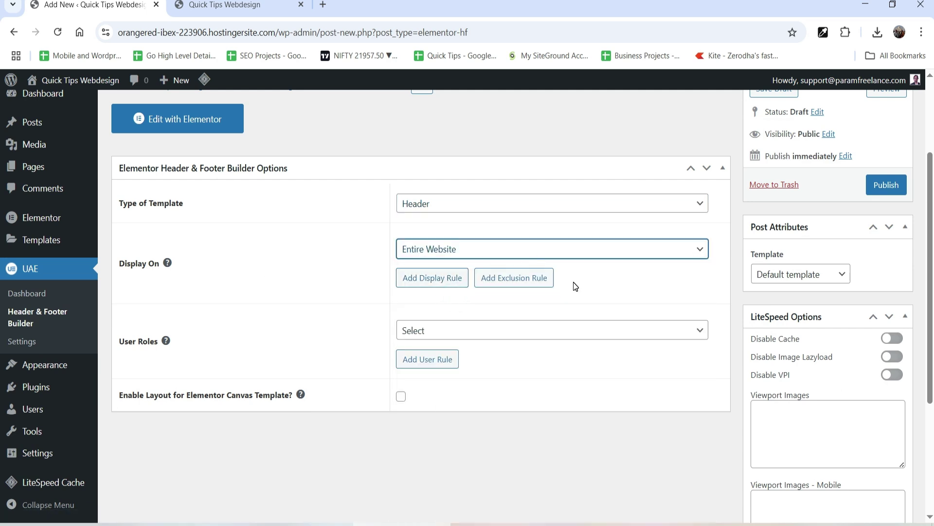
click(596, 253)
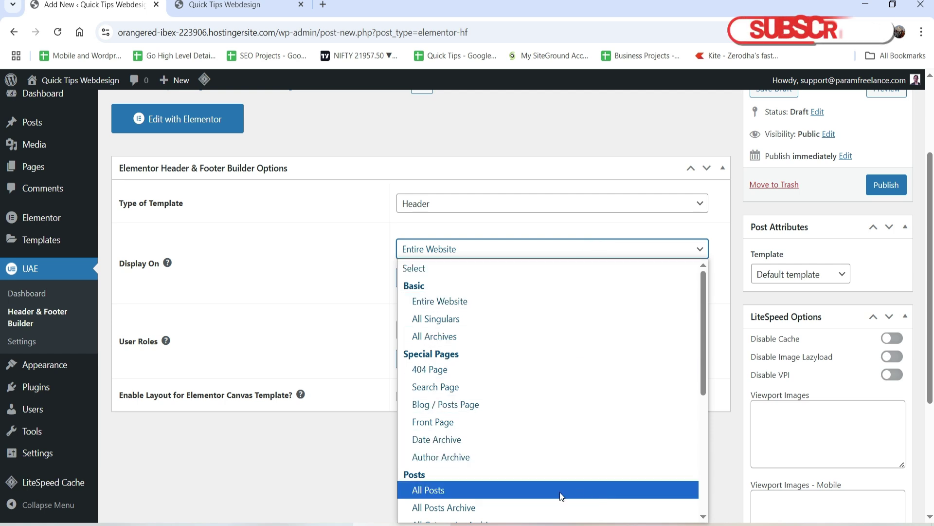
scroll(563, 401, down, 5)
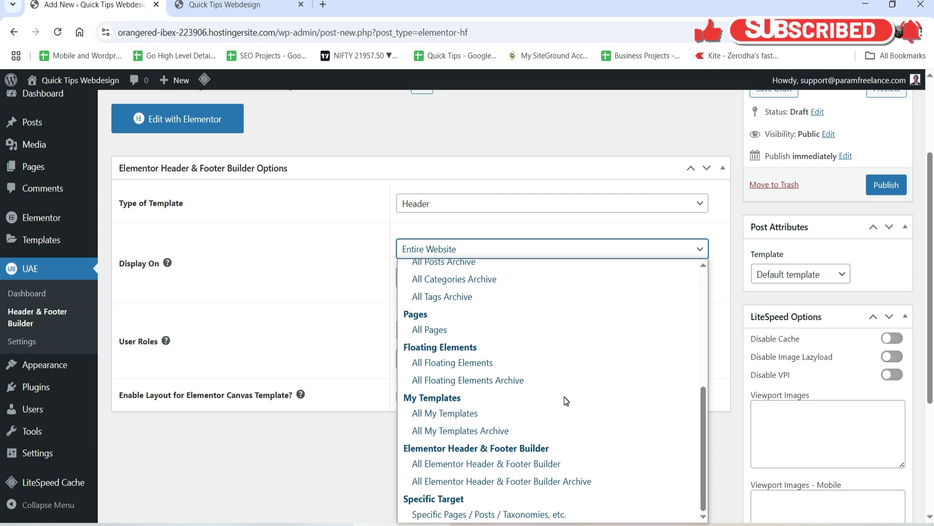
scroll(564, 399, up, 5)
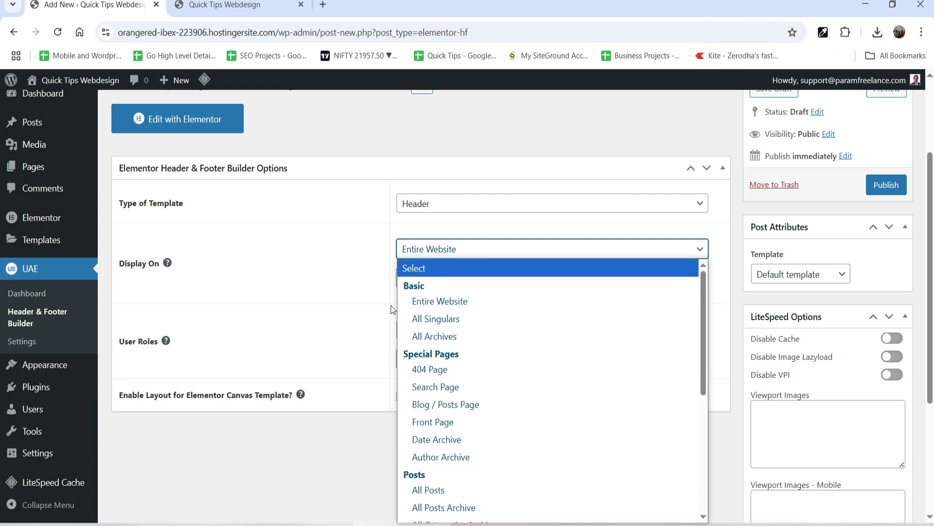
click(457, 305)
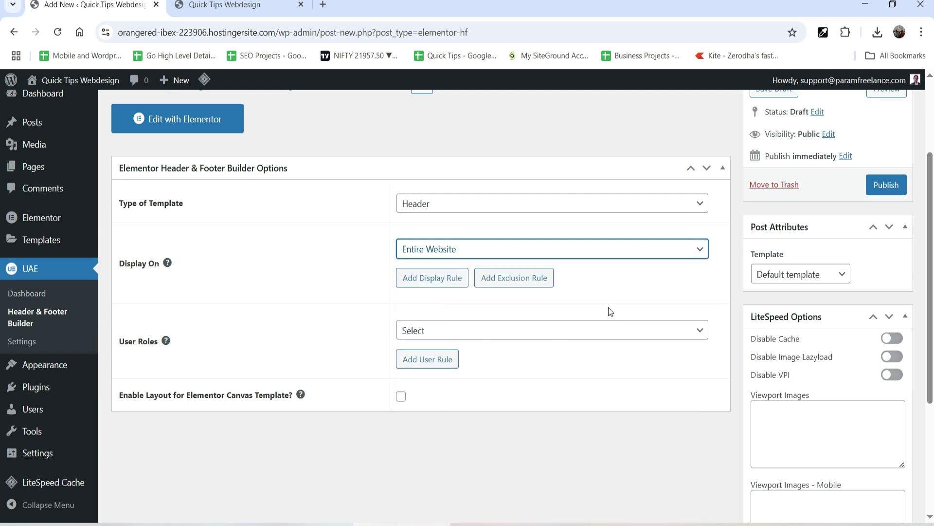
Step: Add an All Posts exclusion rule, then remove it so no exclusions remain
click(526, 283)
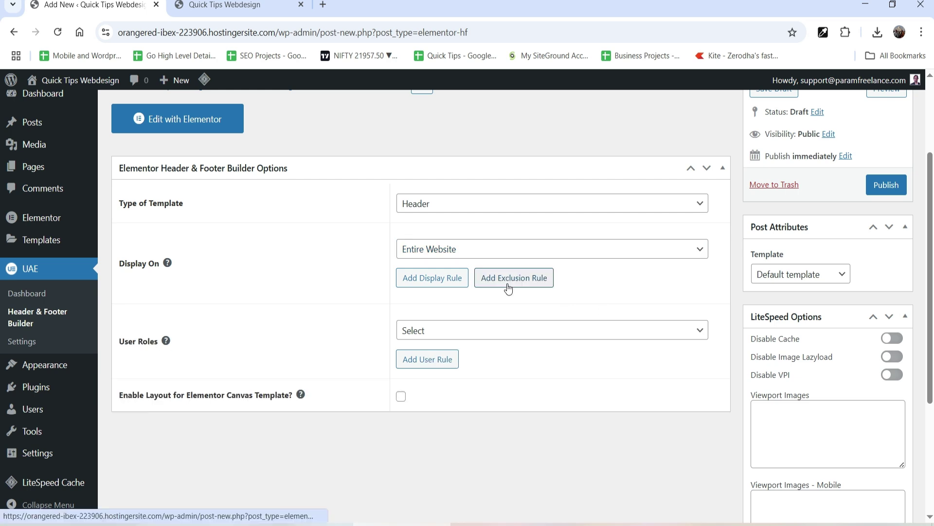
click(510, 282)
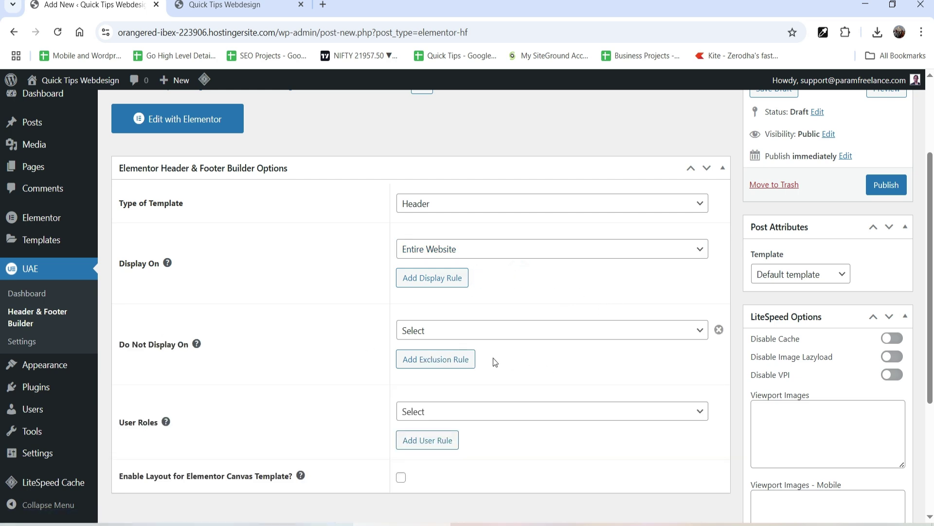
click(495, 334)
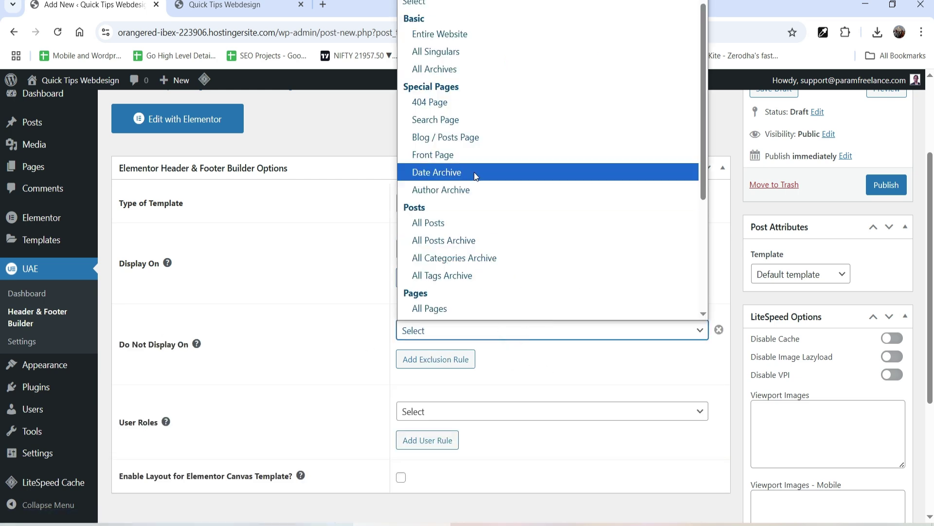
scroll(517, 189, down, 3)
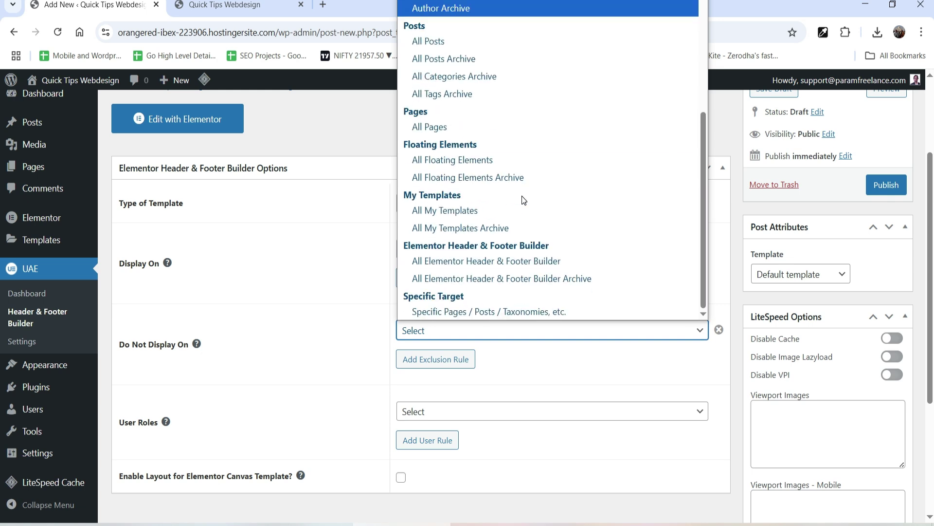
click(459, 42)
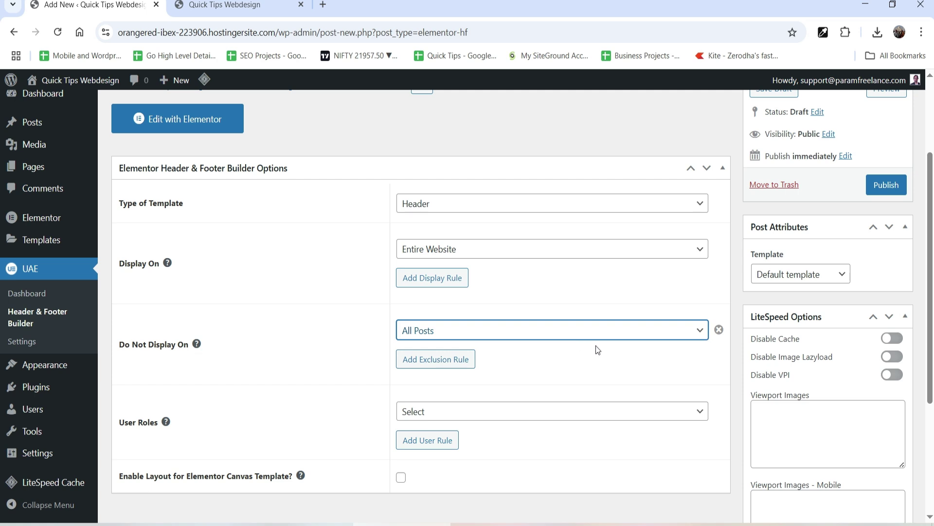
click(718, 331)
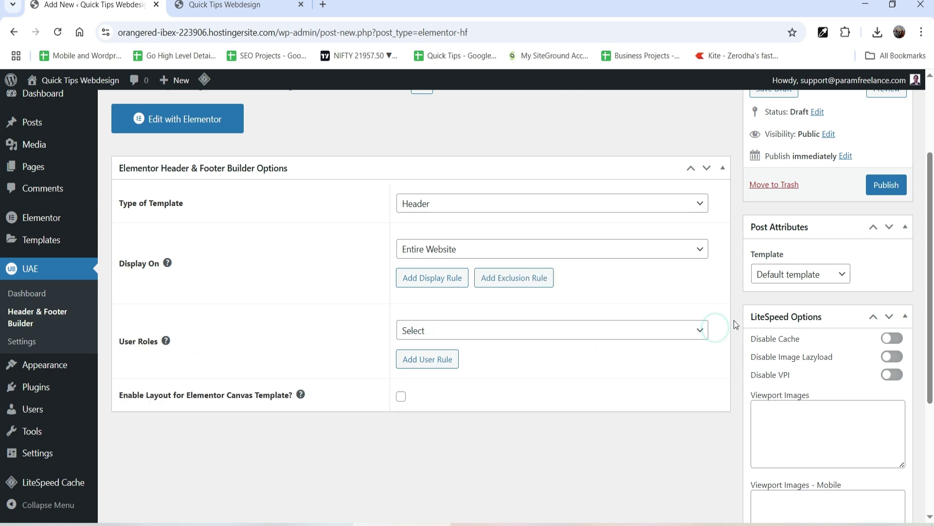
Step: Set User Roles to All and publish the Header template
click(503, 336)
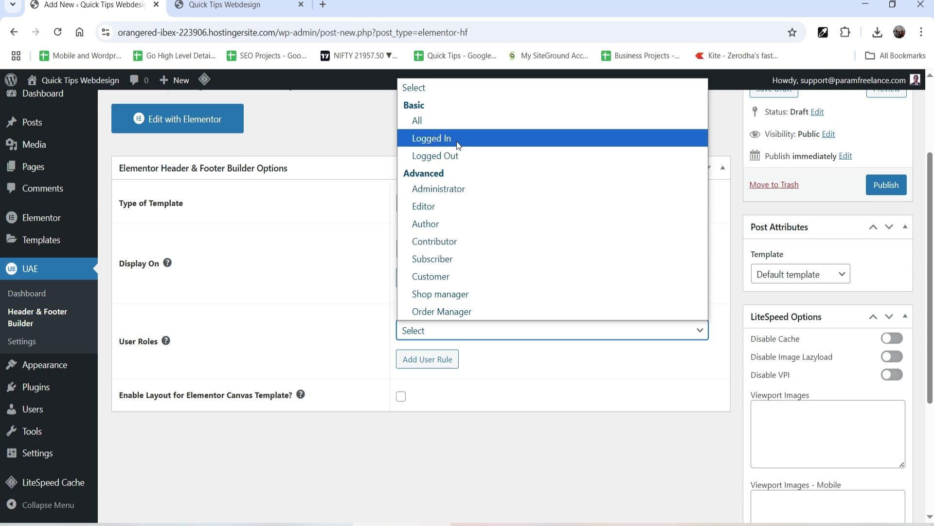
click(453, 122)
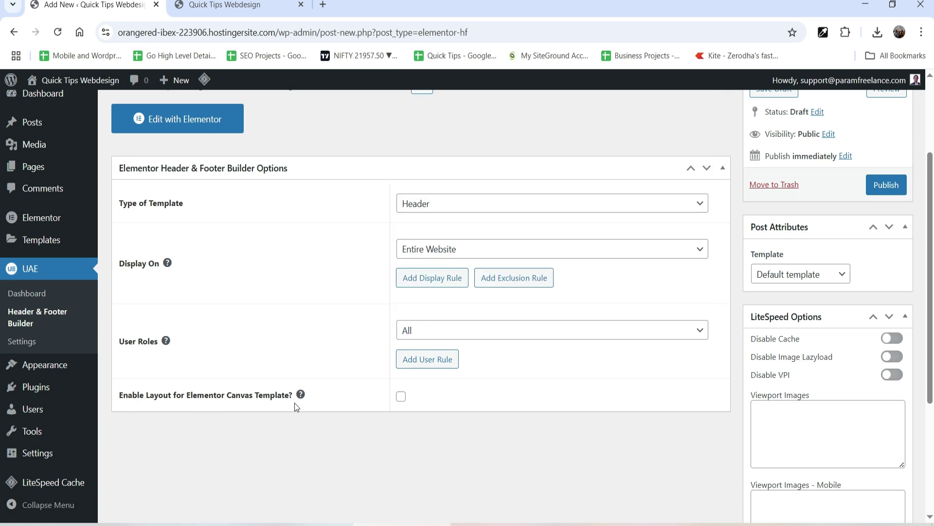
mouse_move(302, 395)
click(883, 185)
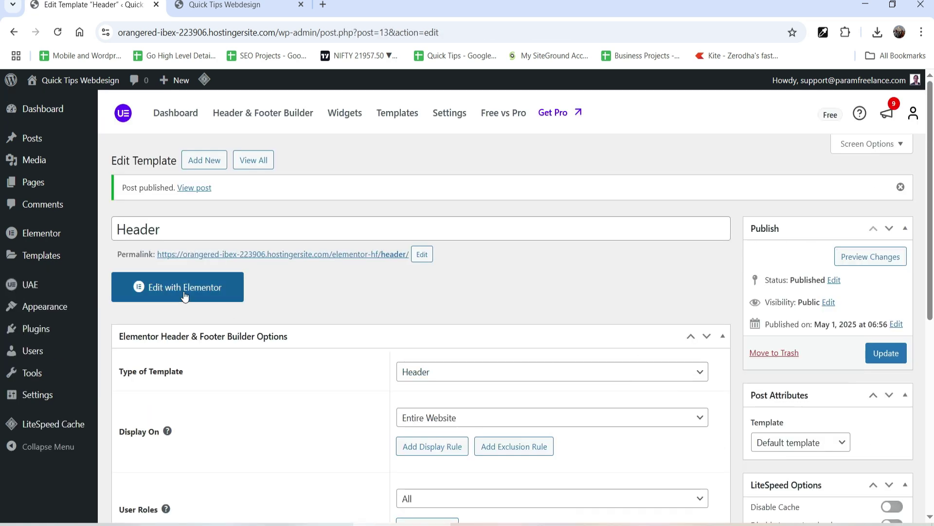
Step: Open the Header template in Elementor and dismiss the checklist prompts
click(185, 289)
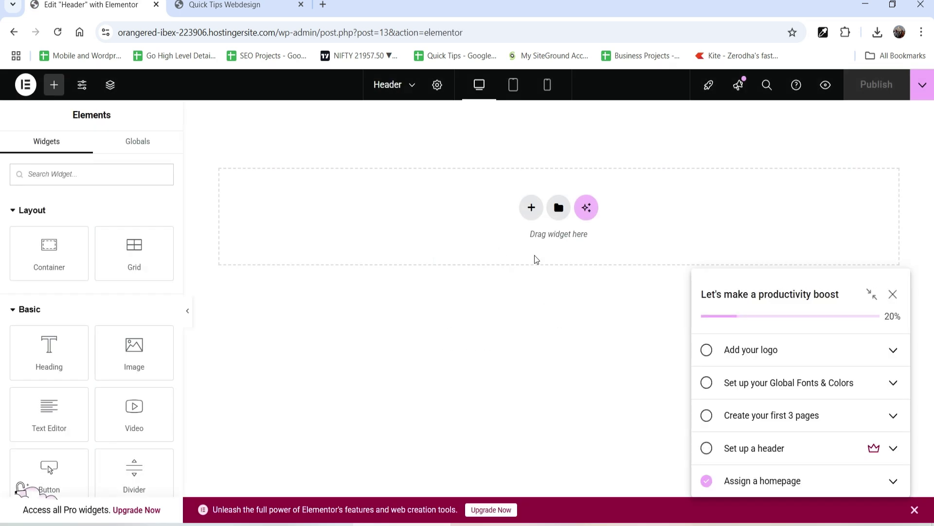
click(893, 295)
click(873, 201)
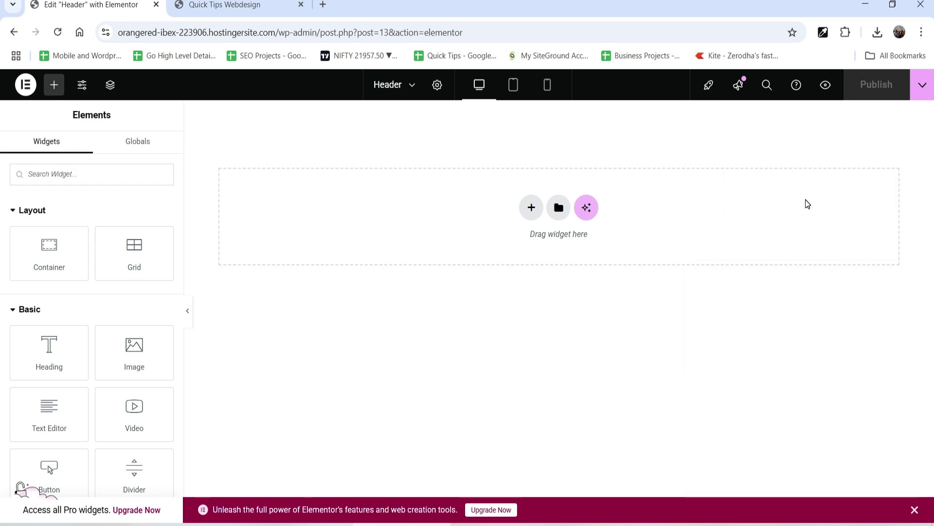
Step: Add a two-column Flexbox container to the empty canvas
click(530, 204)
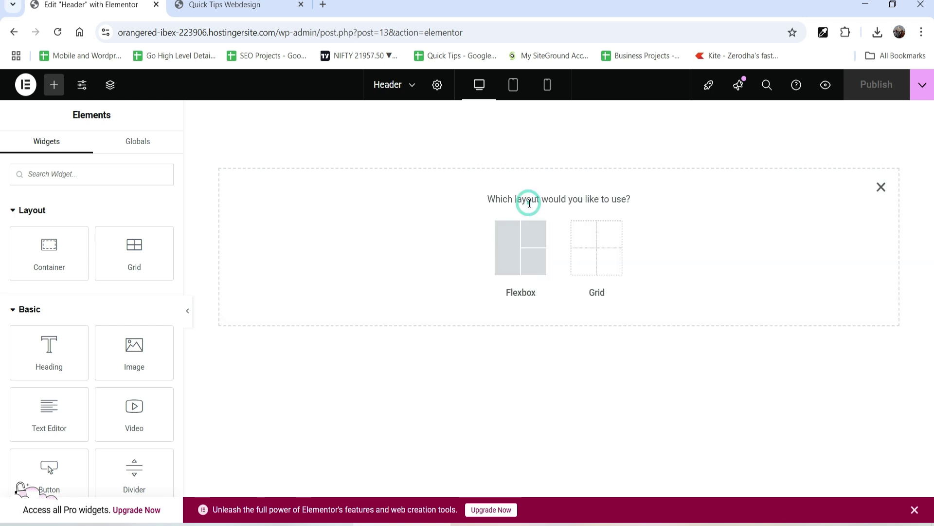
click(518, 247)
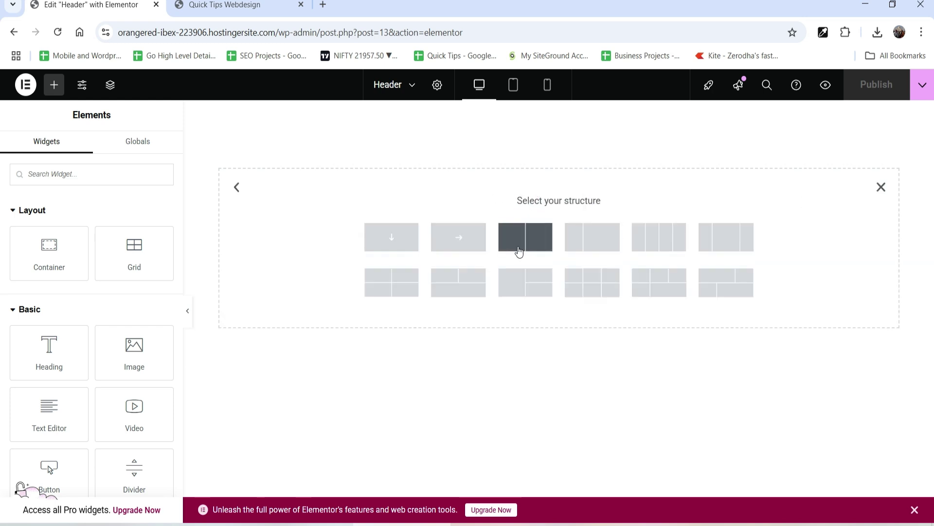
click(527, 247)
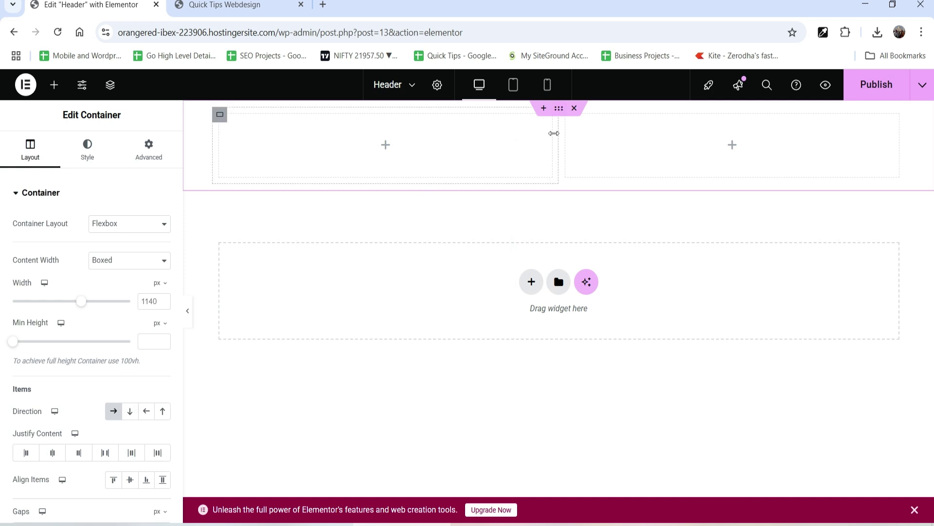
click(88, 147)
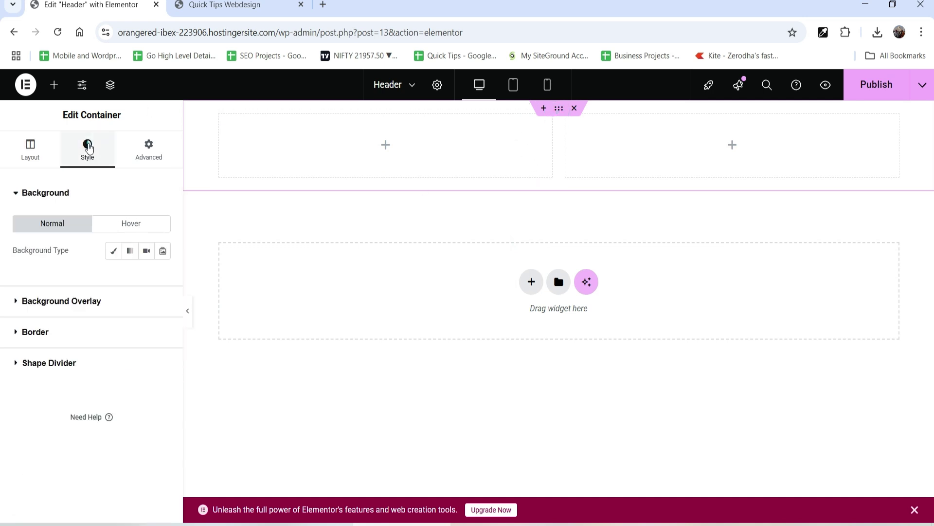
Step: Give the container a Classic dark navy #080F5E background
click(113, 251)
click(146, 277)
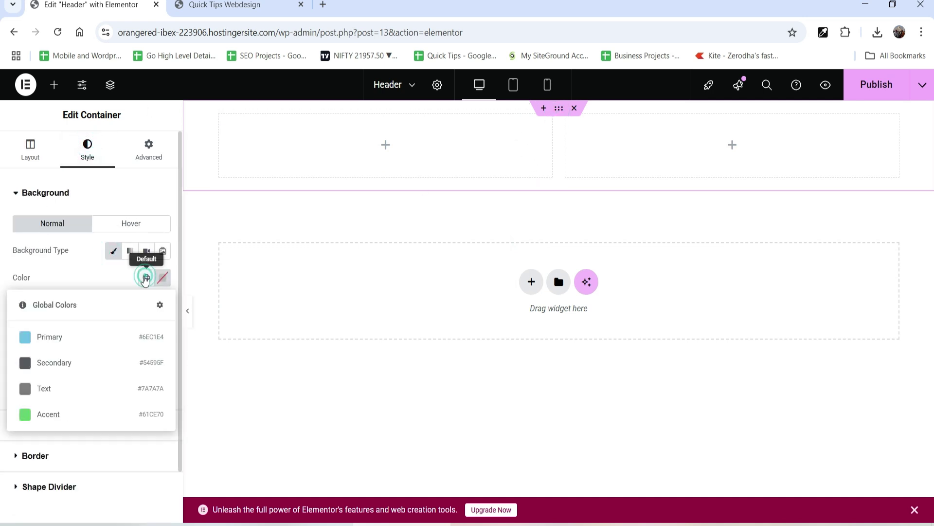
click(163, 277)
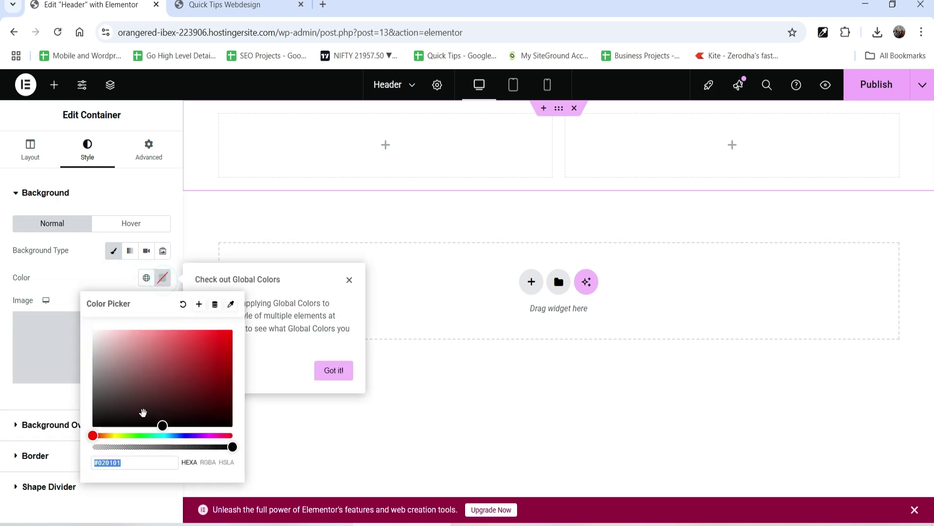
click(184, 435)
mouse_move(211, 389)
mouse_down()
mouse_move(220, 392)
mouse_move(216, 385)
mouse_up()
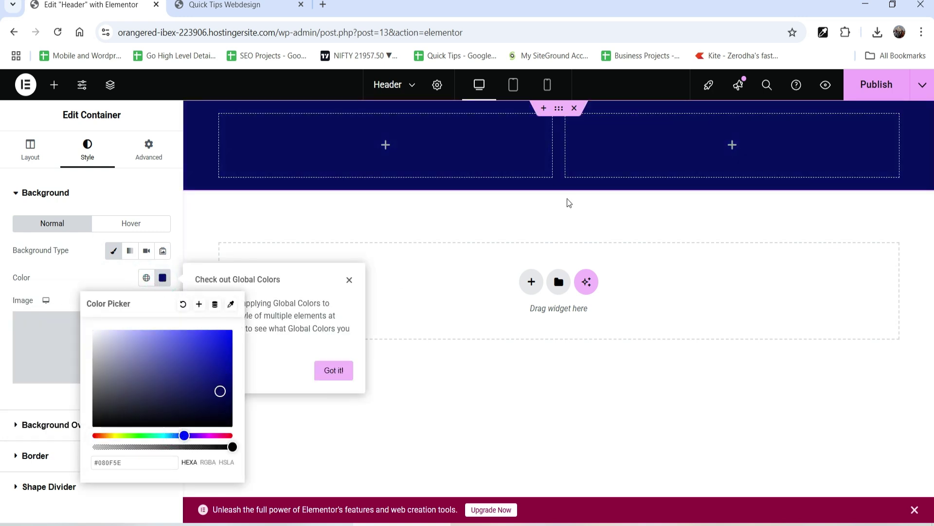
Step: Set the container's margin and padding to 0
click(149, 146)
click(21, 292)
text(0)
click(25, 238)
text(0)
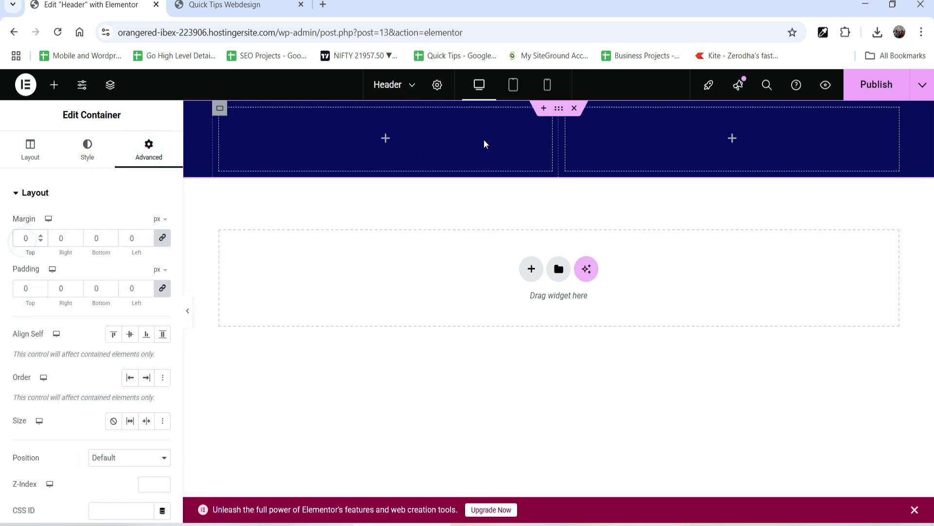
click(385, 138)
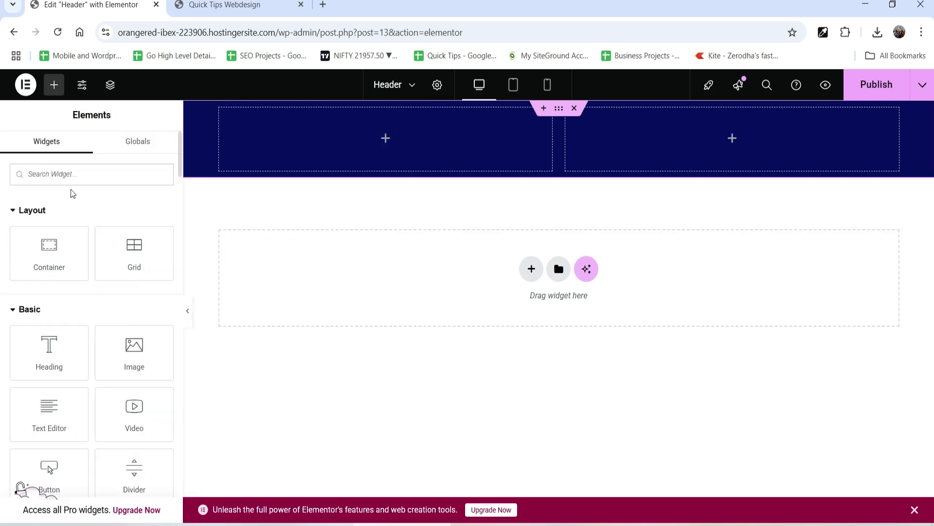
Step: Place an Icon List widget in the left column with an inline layout
click(73, 173)
text(icon)
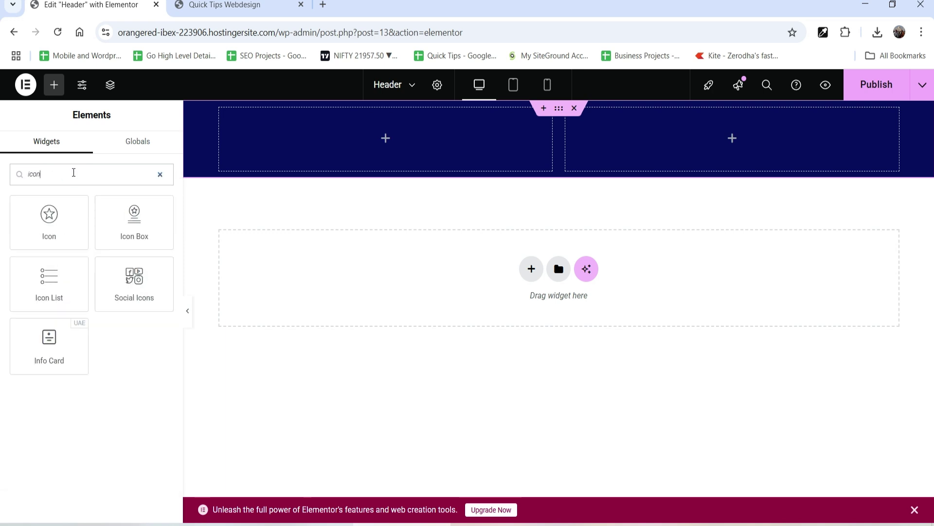
drag(41, 287, 328, 164)
click(162, 223)
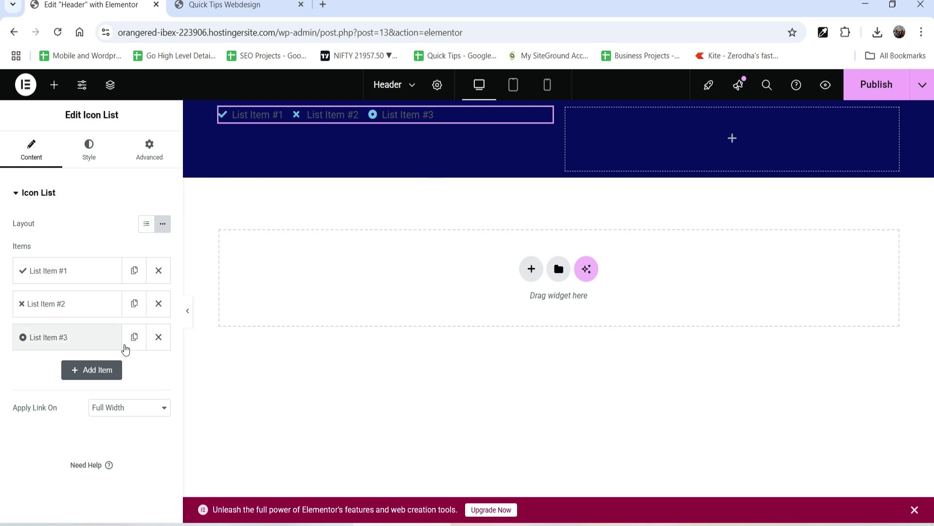
Step: Set the first list item to the contact e-mail address with an Envelope icon
click(61, 274)
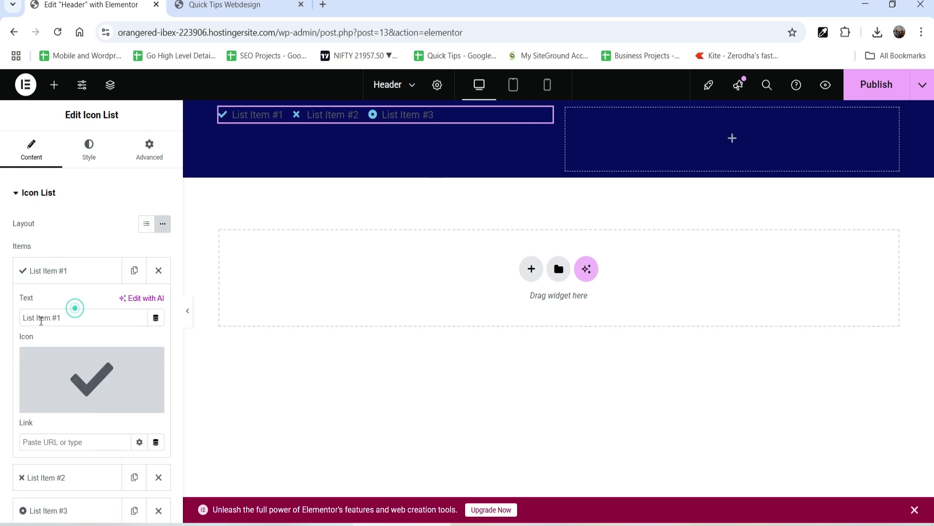
triple_click(44, 317)
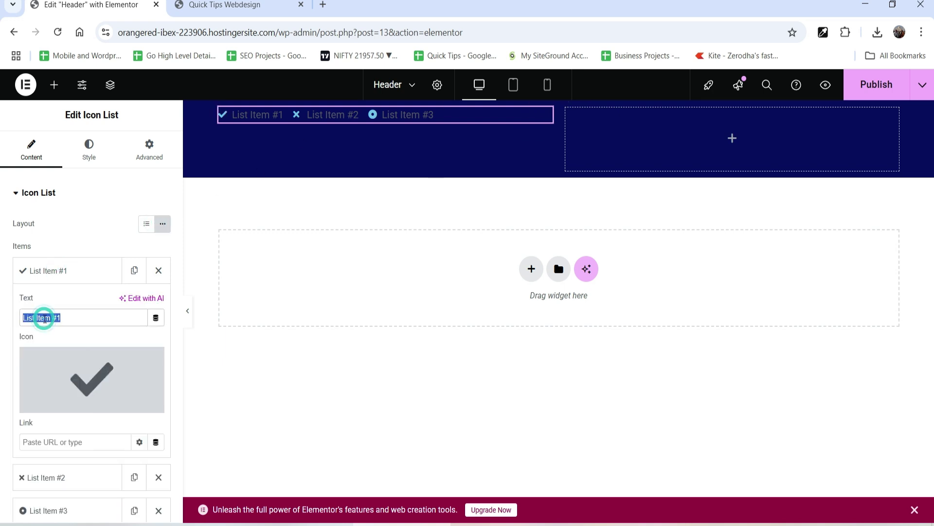
text(info)
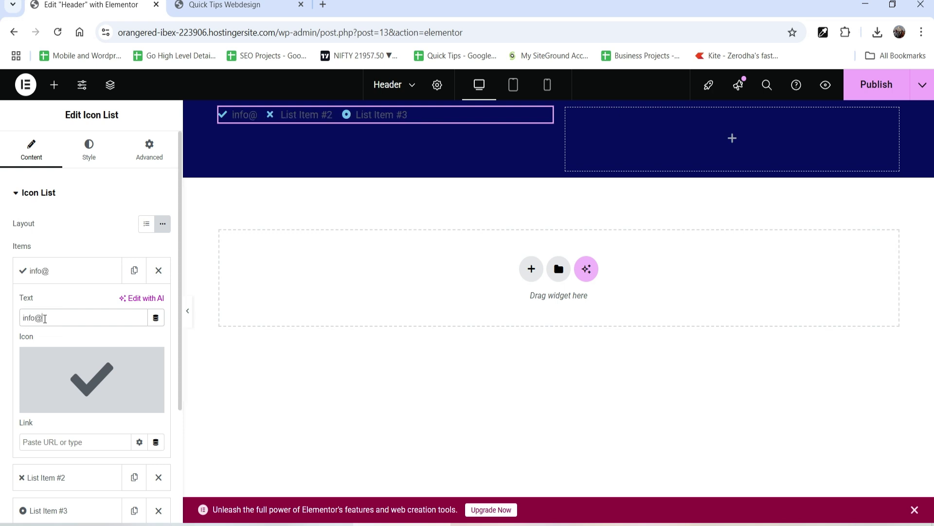
text(@domain)
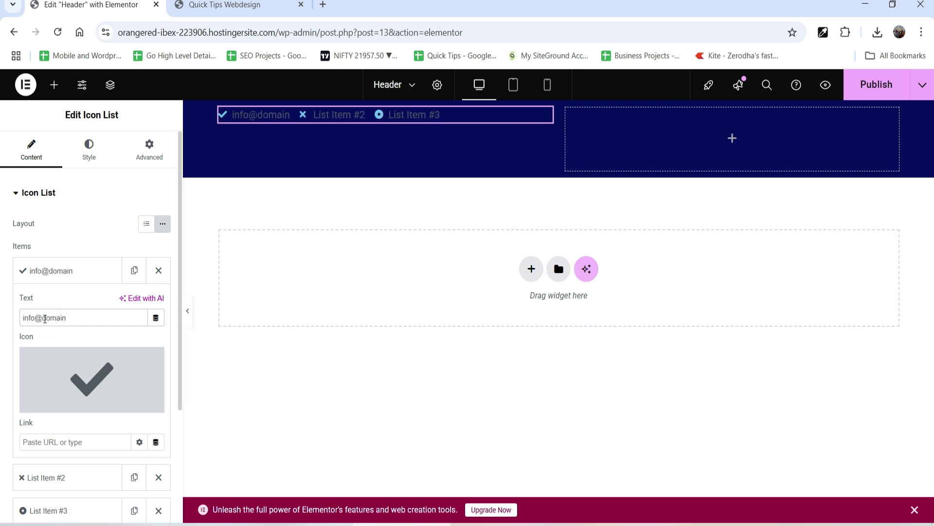
text(.com)
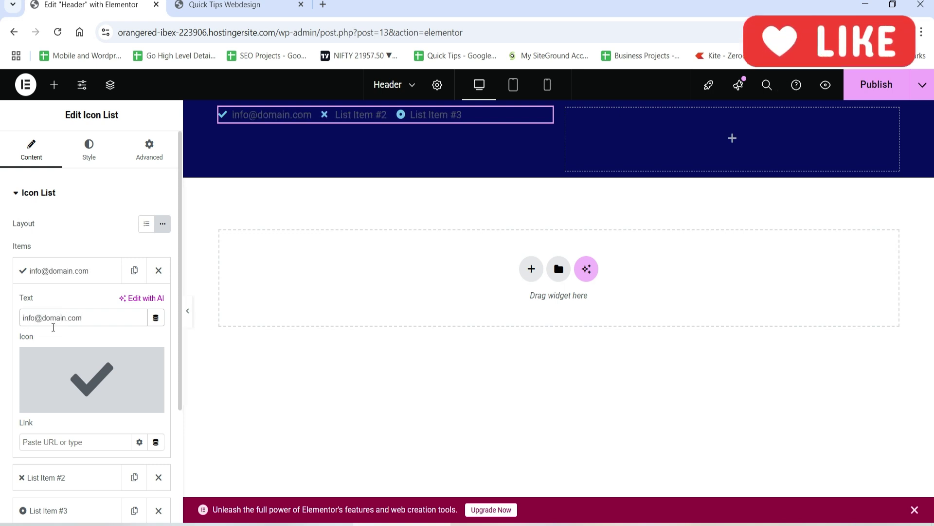
click(74, 368)
click(401, 132)
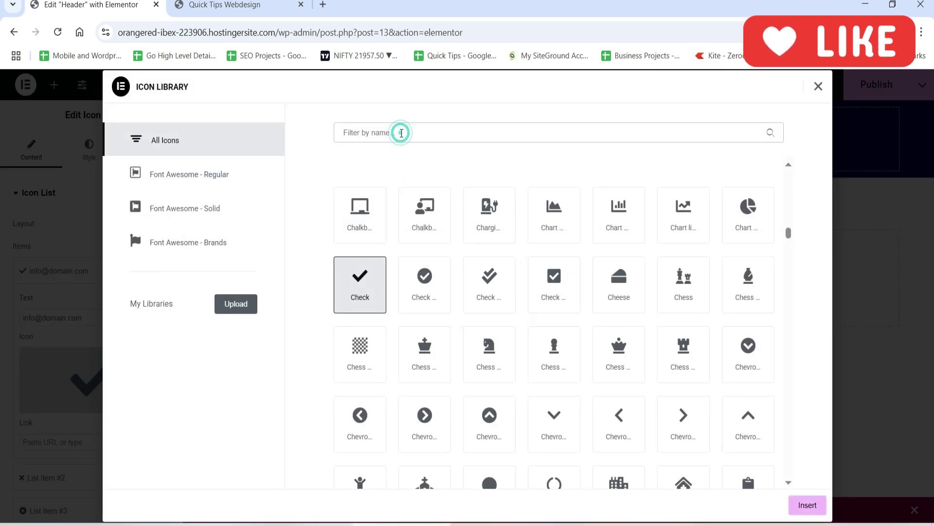
text(email)
click(358, 215)
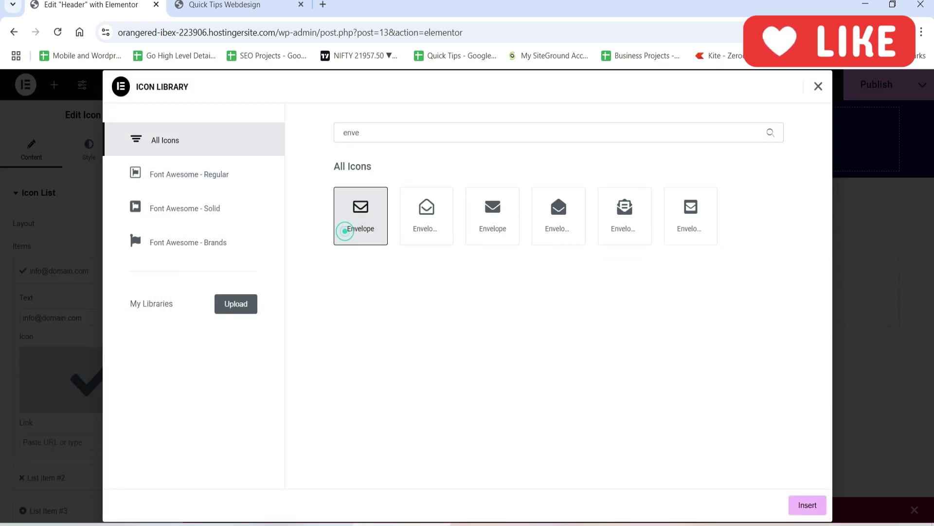
click(807, 505)
Step: Set the second list item to the city location text with a Map marker icon
click(69, 272)
click(69, 303)
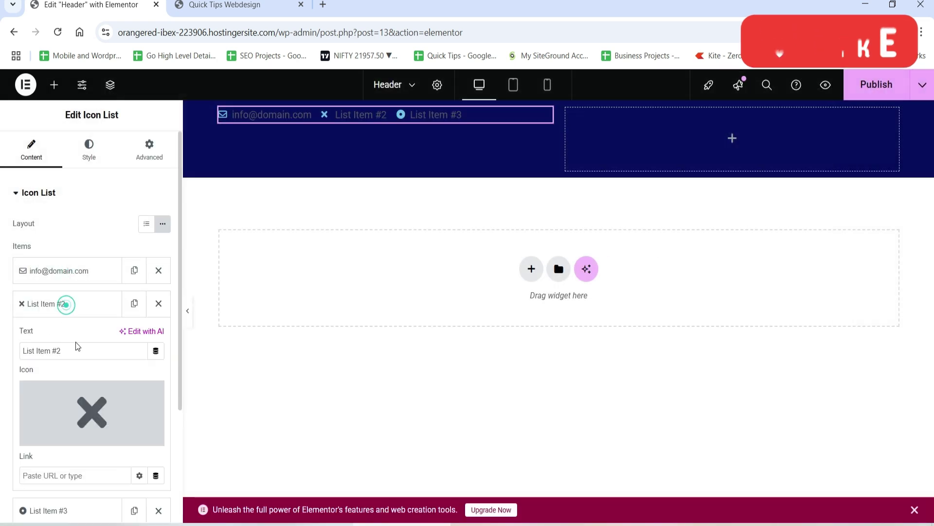
drag(65, 351, 2, 355)
mouse_move(46, 398)
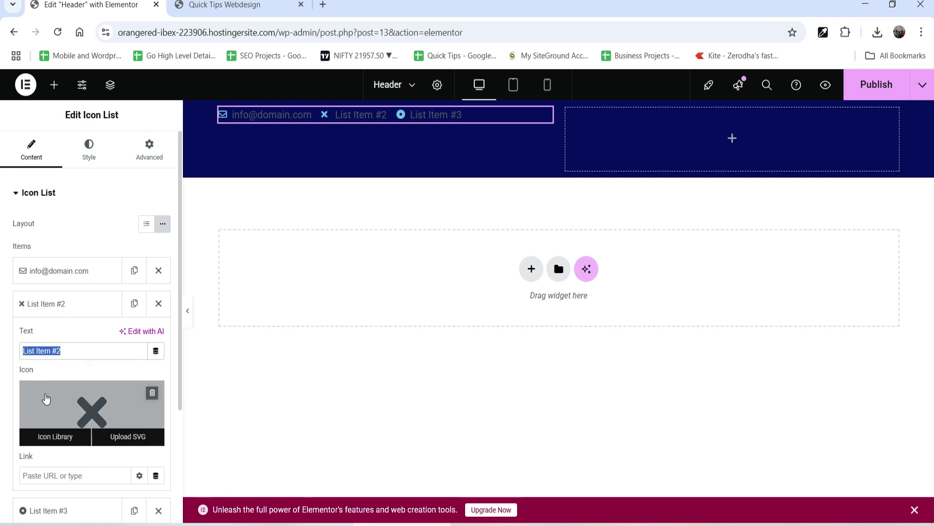
text(Pune)
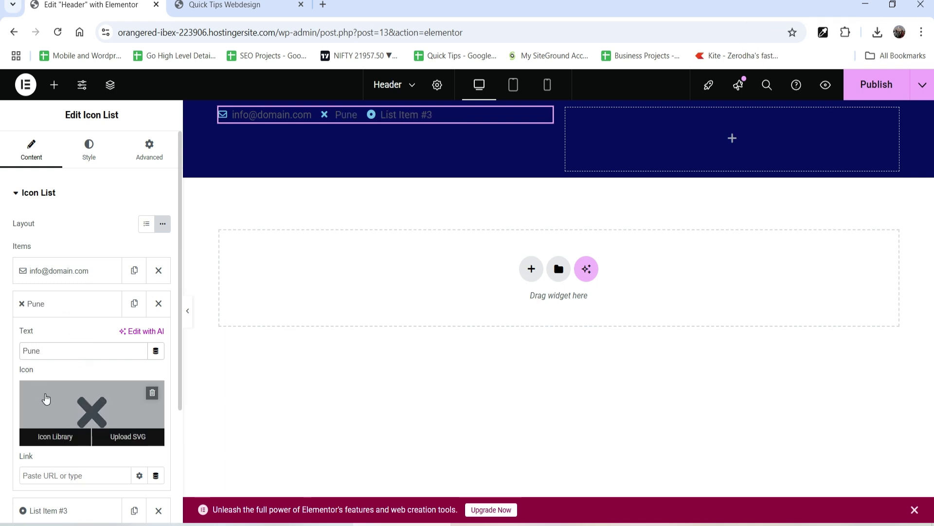
text(, Maharashtra, India)
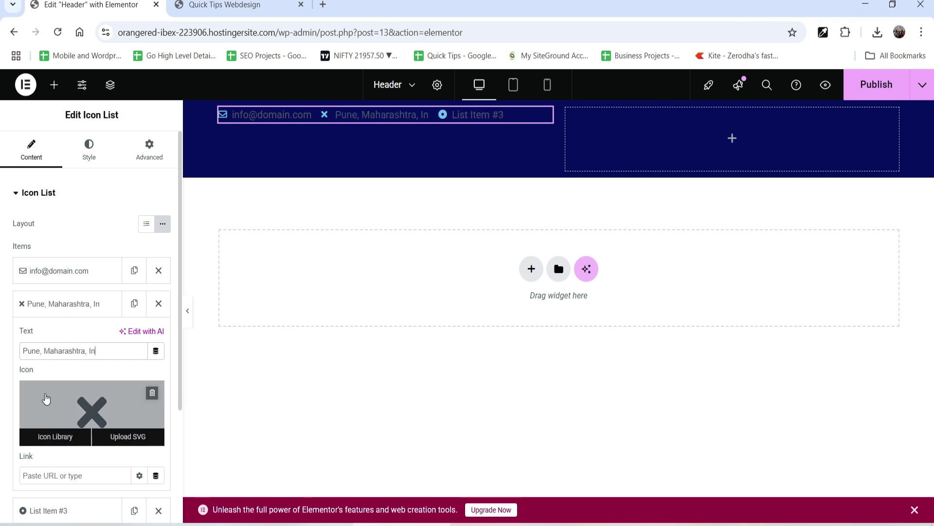
click(46, 399)
click(515, 130)
text(map)
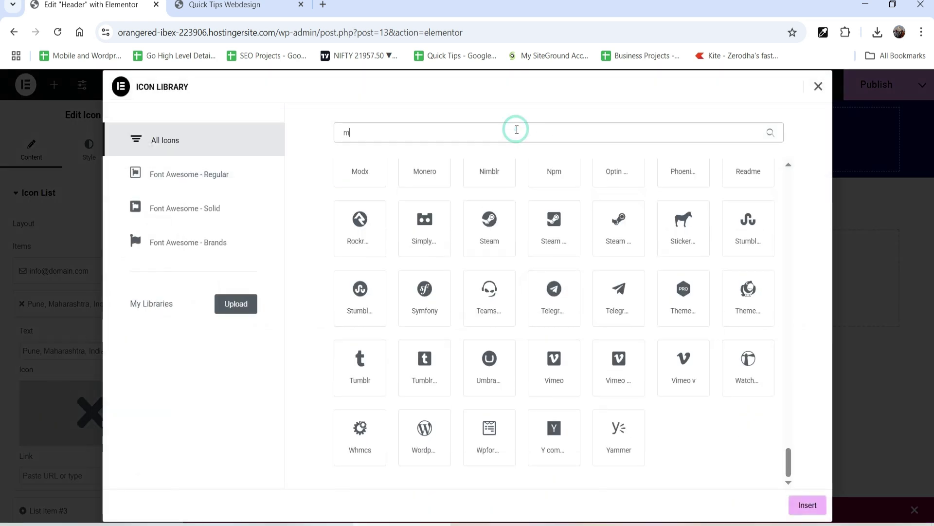
click(706, 219)
click(808, 505)
Step: Set the third list item to the phone number with a phone icon
click(83, 304)
click(54, 338)
click(44, 470)
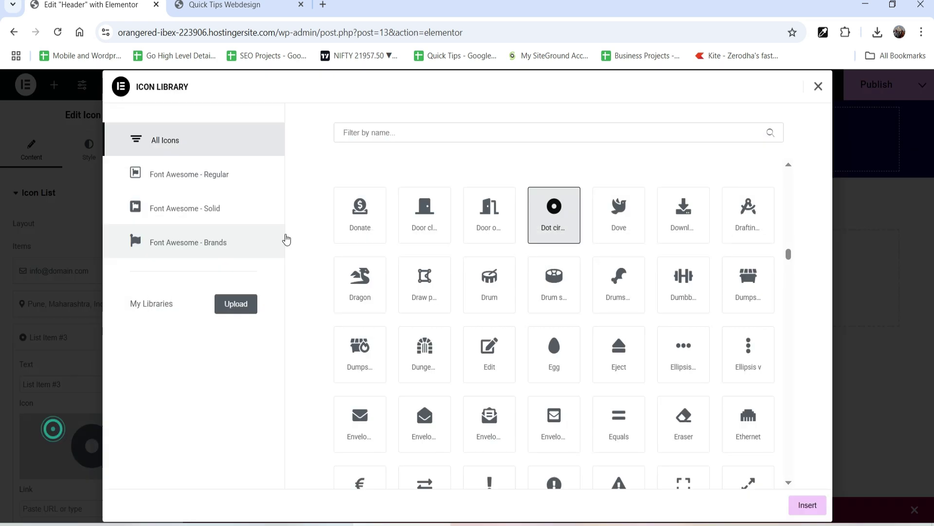
click(386, 137)
text(pho)
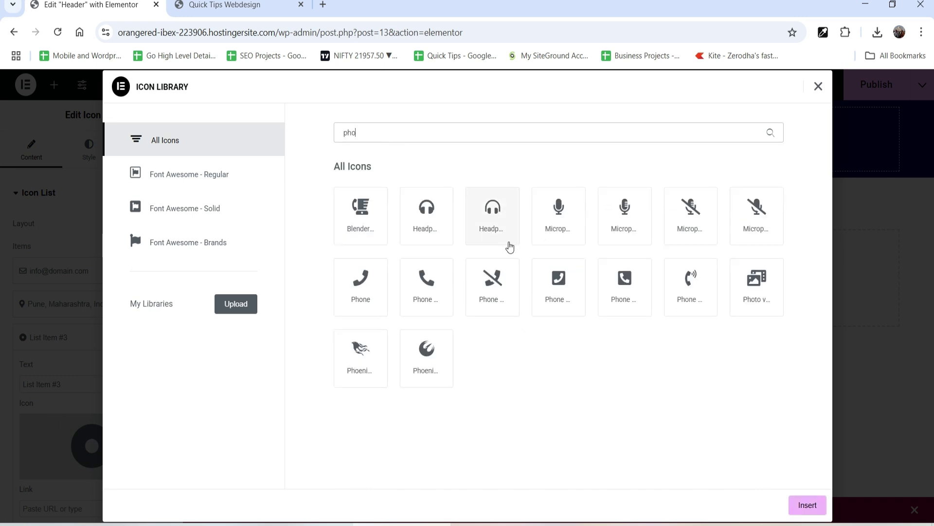
click(358, 298)
click(807, 504)
triple_click(30, 384)
text(123-456-7890)
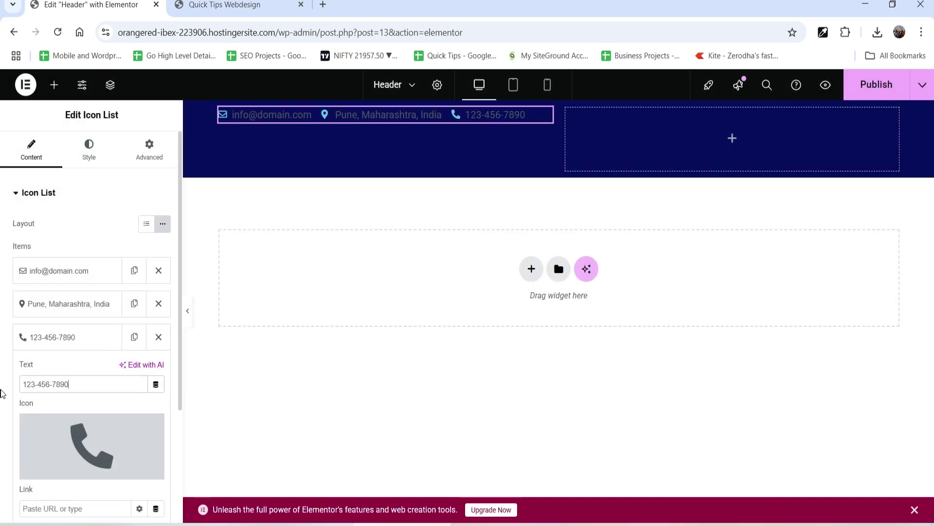
click(58, 343)
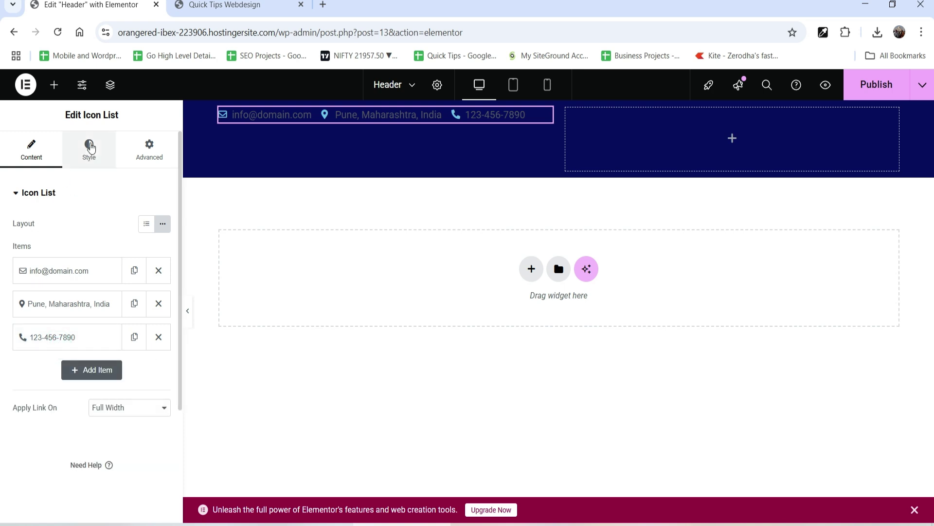
Step: Colour the icons #FFFFFF, saved as global colour 'white', and set icon size to 16
click(91, 147)
click(56, 353)
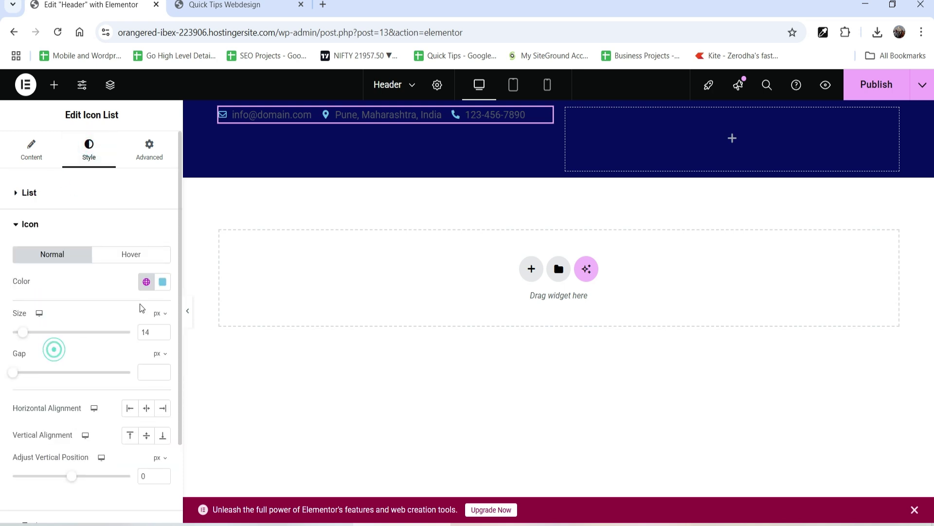
click(146, 281)
click(163, 283)
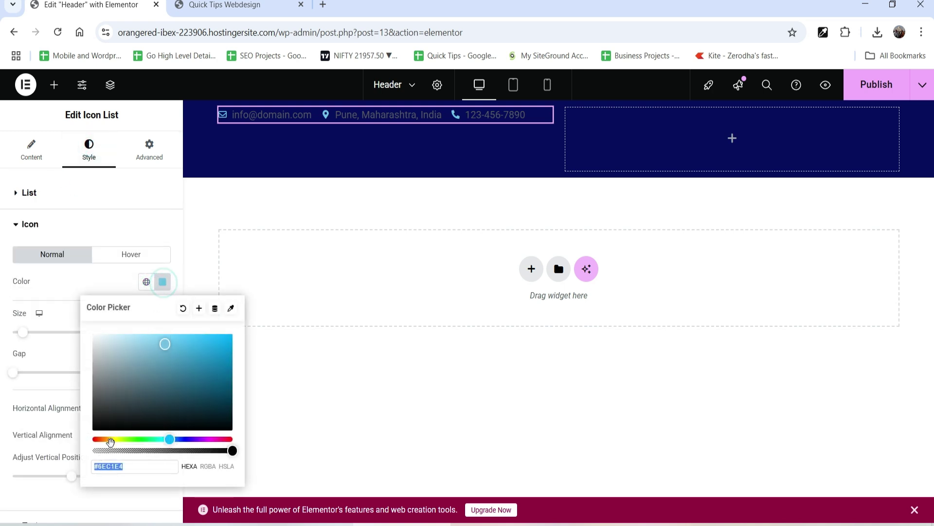
text(ffffff)
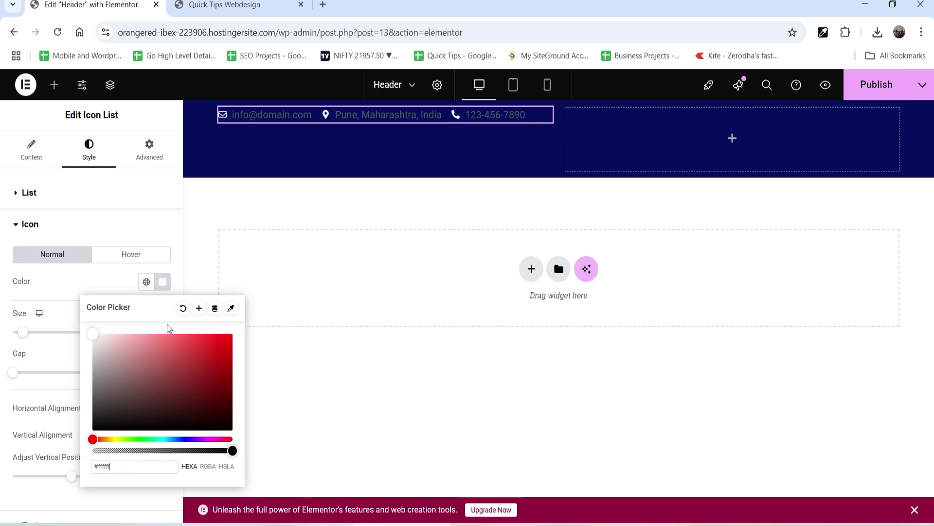
click(199, 308)
drag(436, 301, 359, 304)
text(white)
click(559, 334)
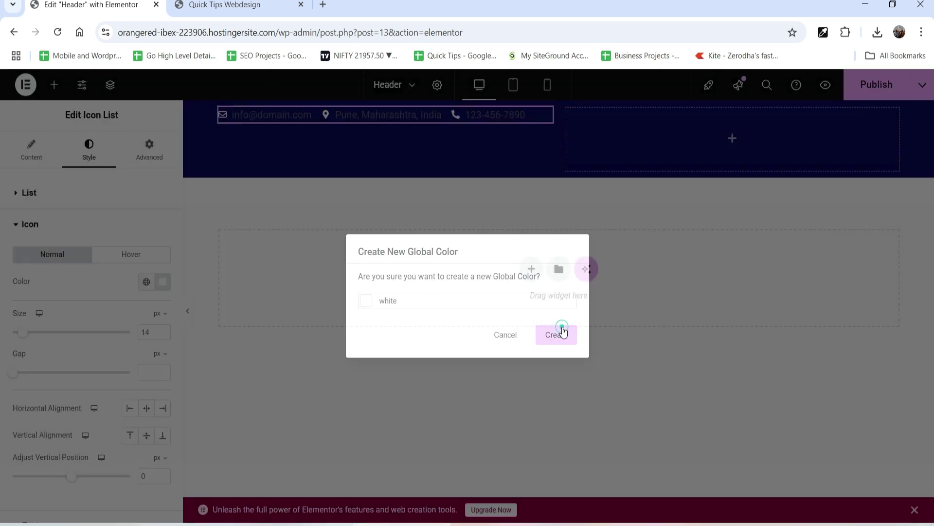
click(162, 330)
click(162, 330)
Step: Set the contact list text colour to the global white
scroll(68, 472, down, 2)
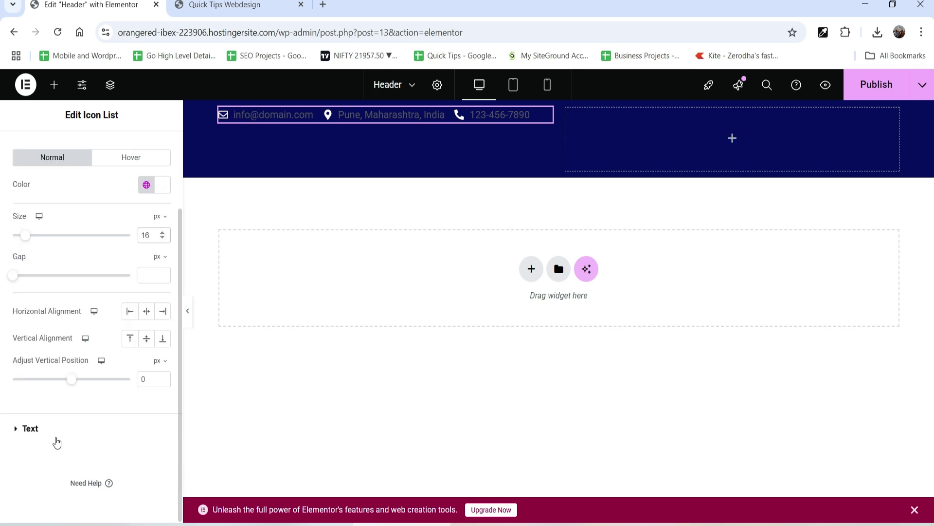
click(46, 429)
click(146, 367)
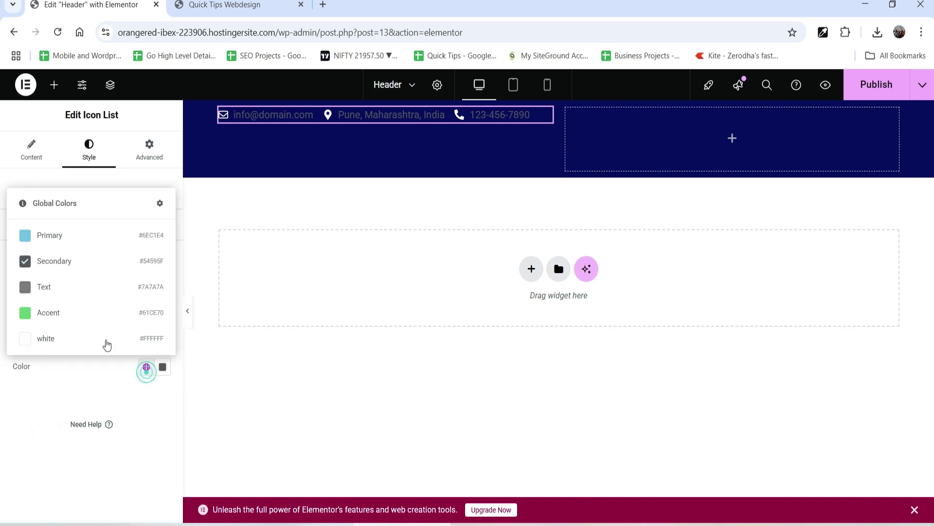
click(54, 340)
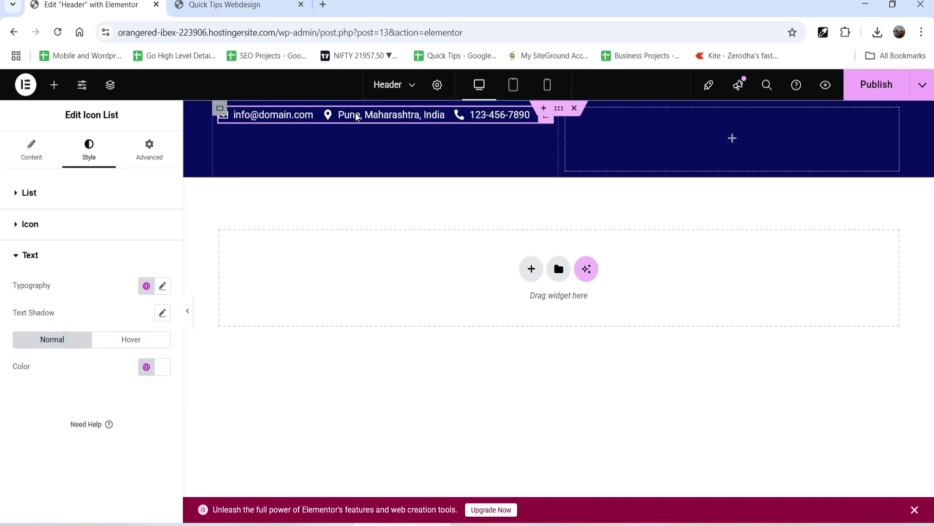
Step: Drag a Social Icons widget into the header's empty right column
click(731, 140)
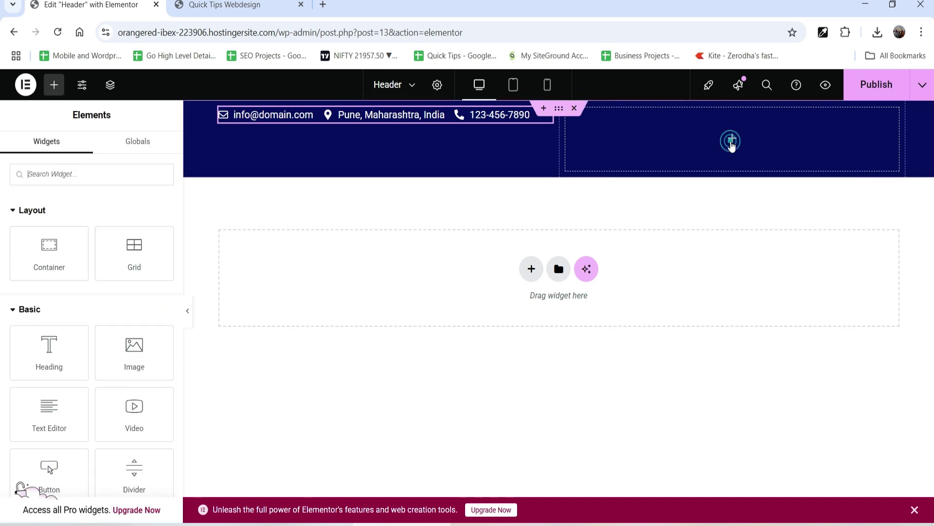
click(43, 172)
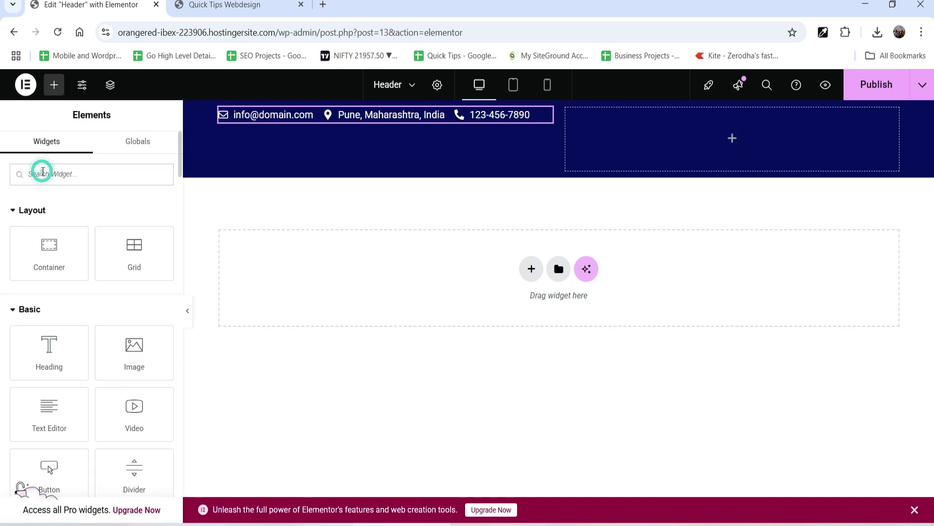
text(soc)
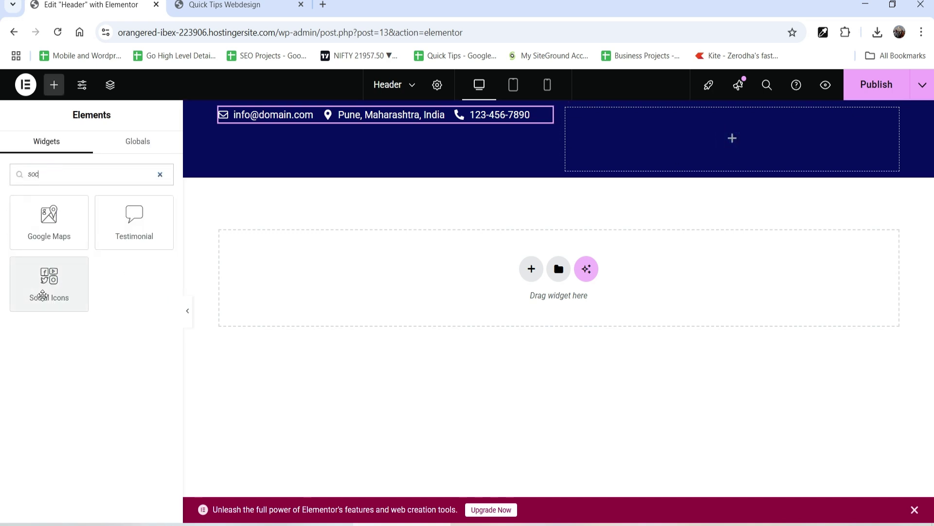
drag(42, 285, 727, 138)
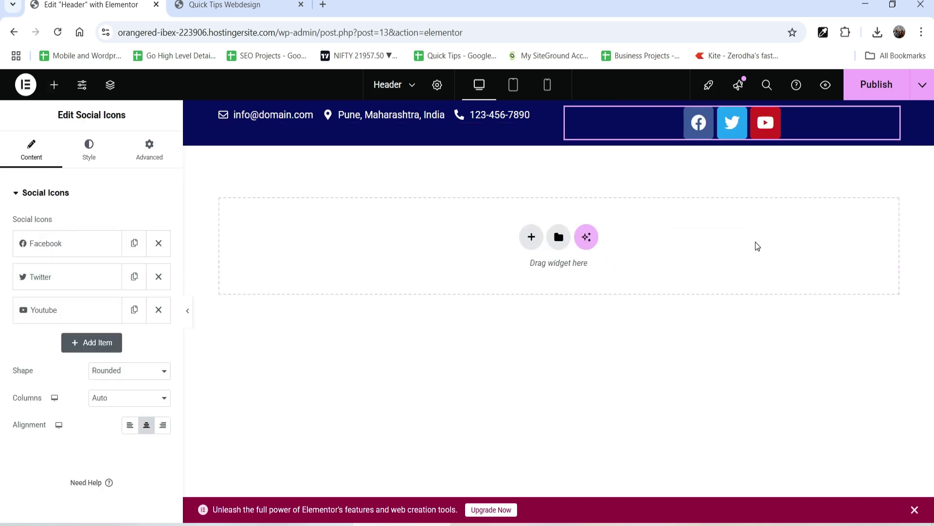
Step: Set the icons' custom primary colour to #08105E, saved as global colour 'blue'
click(88, 146)
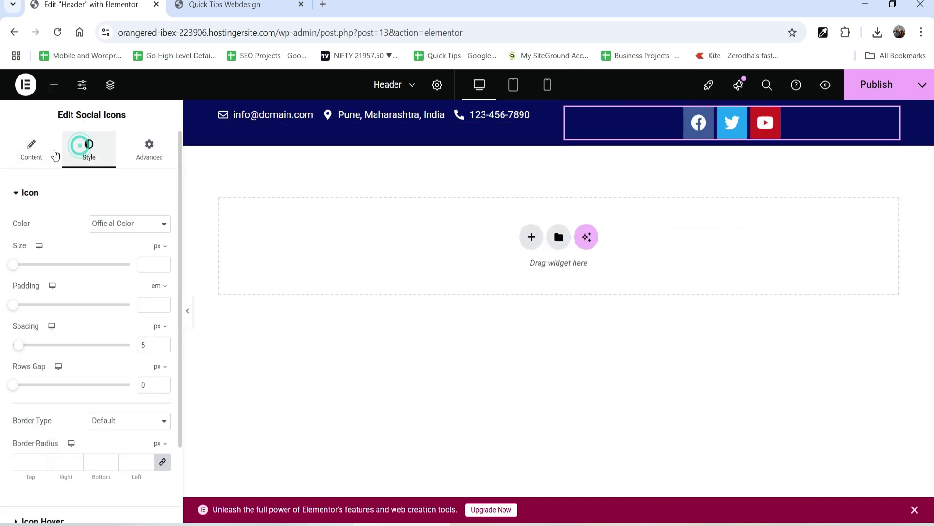
click(130, 224)
click(121, 244)
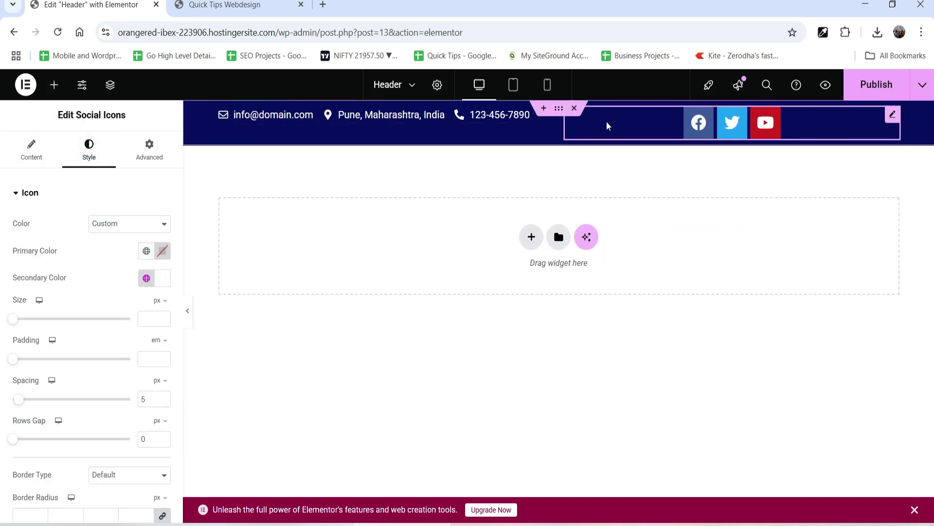
click(823, 33)
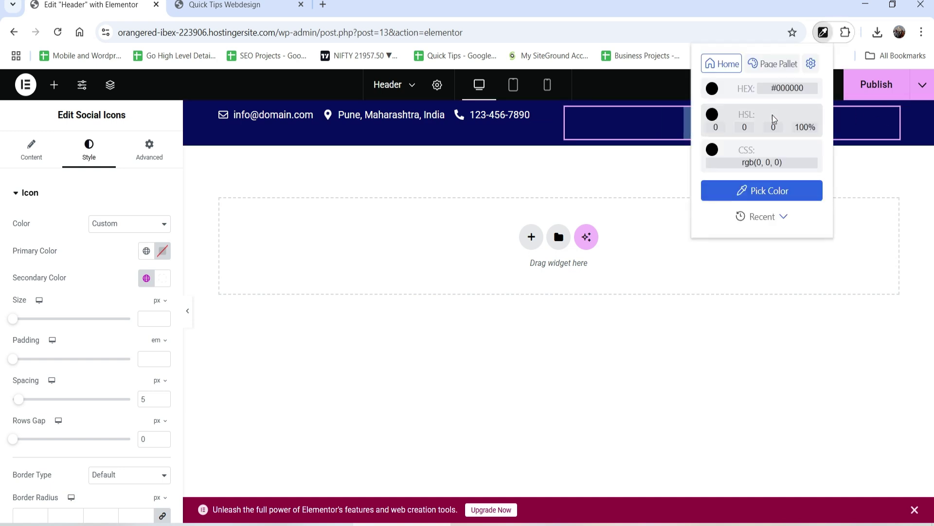
click(162, 251)
triple_click(138, 436)
text(08105e)
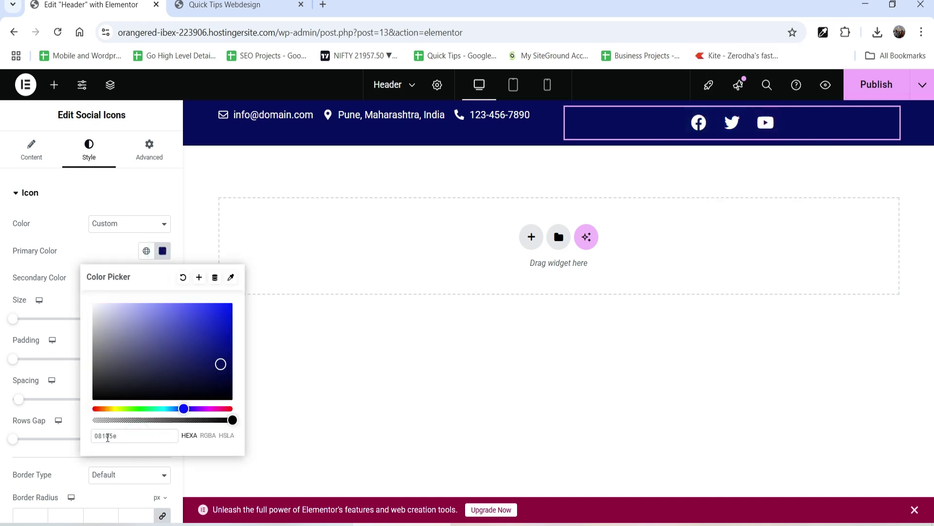
click(96, 435)
text(#)
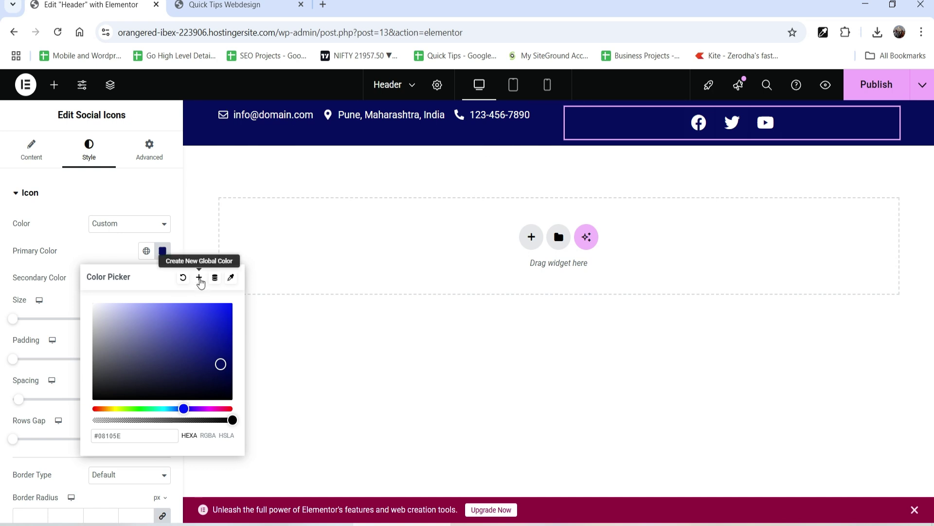
click(199, 277)
triple_click(495, 302)
text(blog)
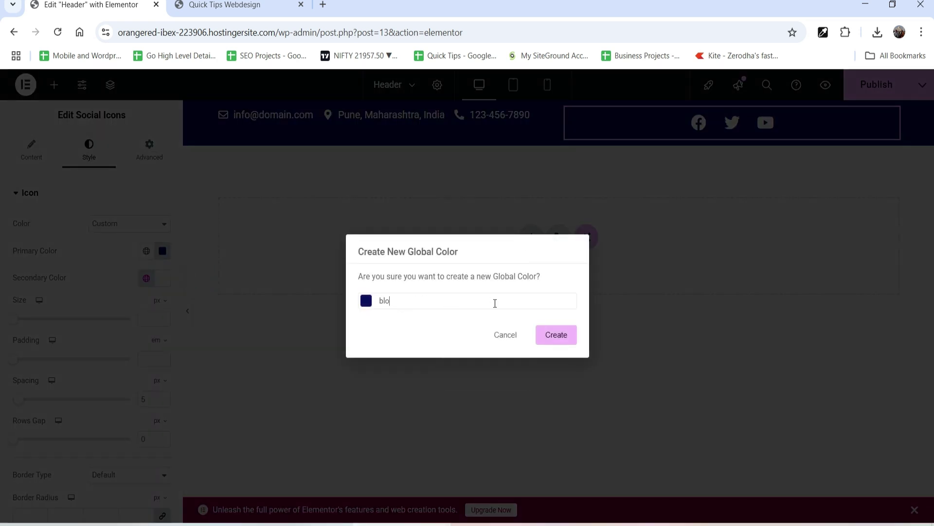
key(BackSpace)
text(ue)
click(561, 335)
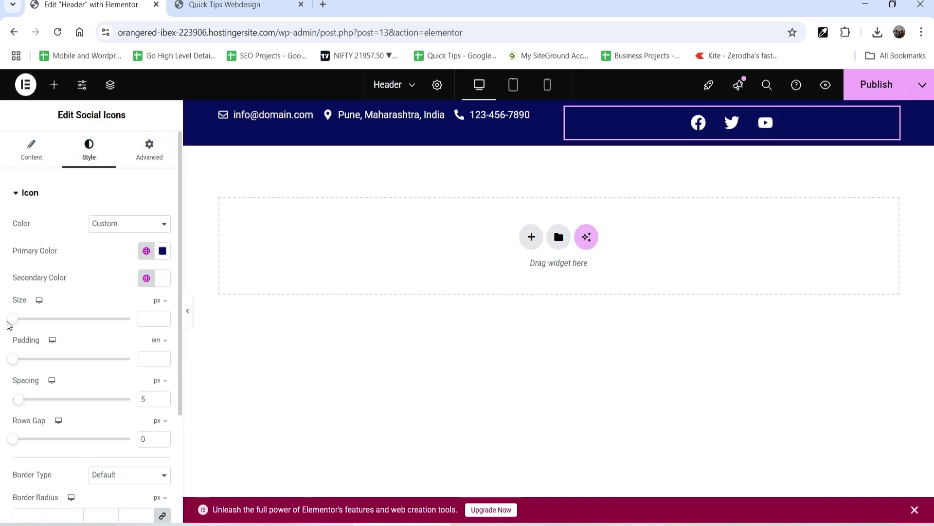
Step: Shrink the social icons to 17 and align them to the right
drag(14, 322, 17, 323)
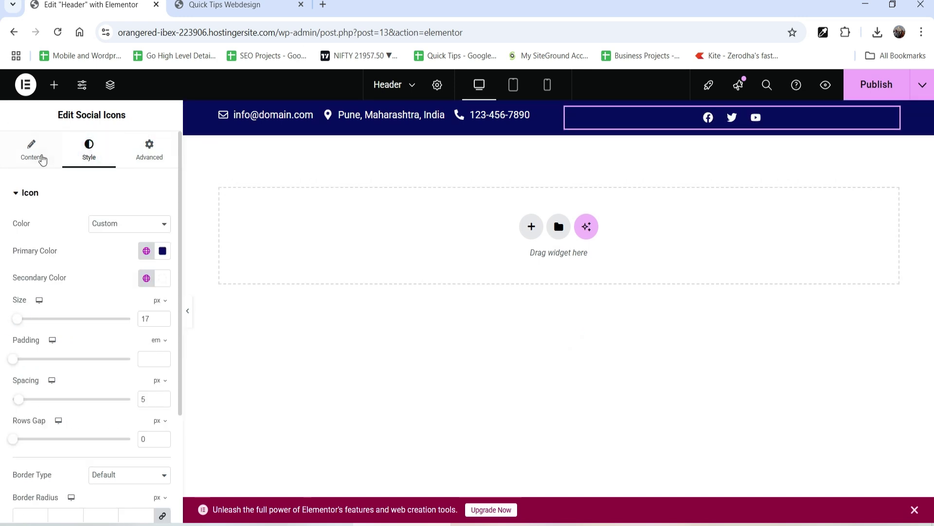
click(40, 154)
click(163, 425)
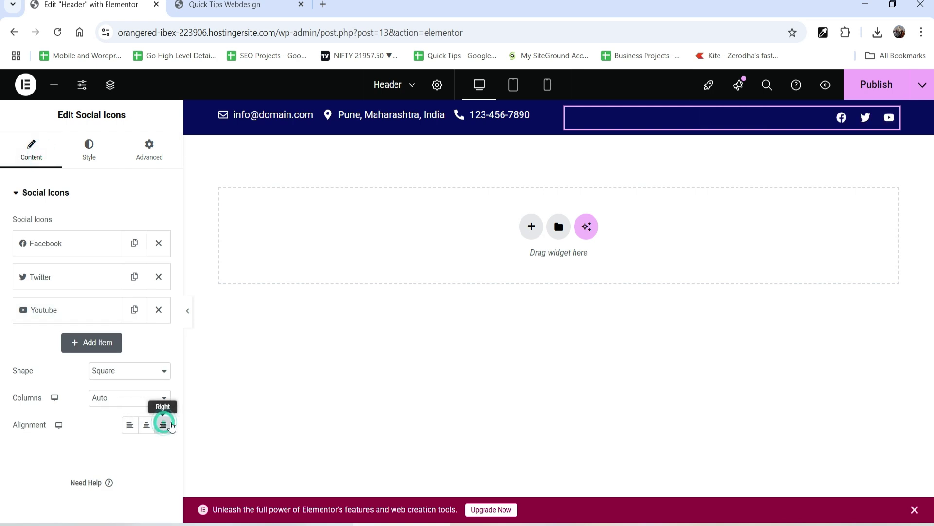
click(481, 167)
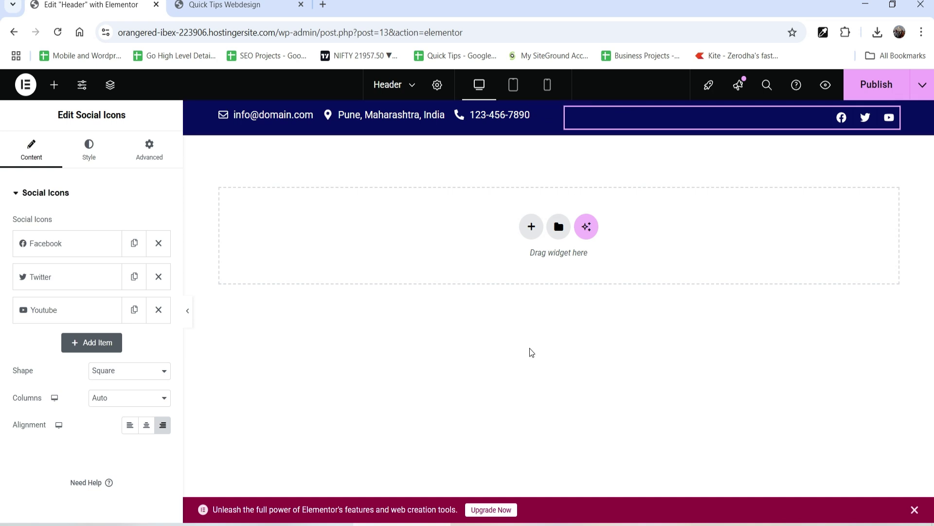
Step: Add a Flexbox container with a three-column structure below the header
click(532, 226)
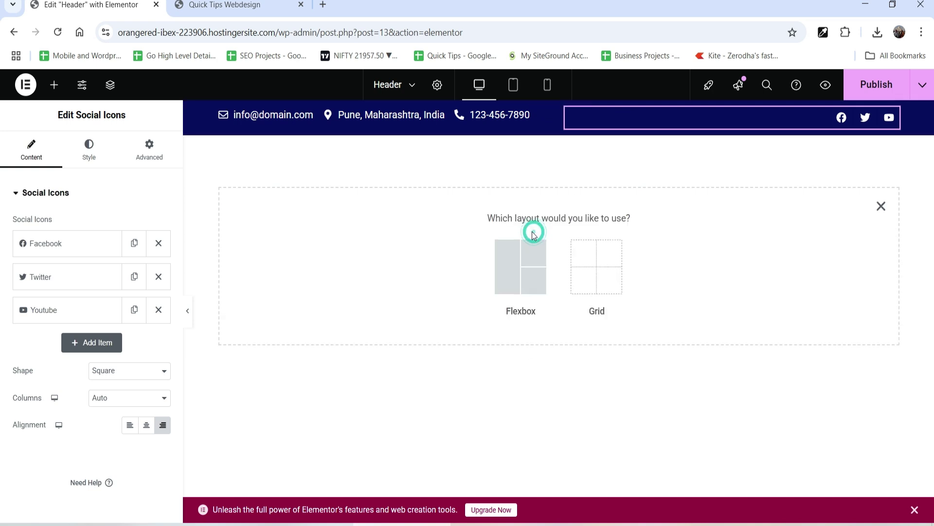
click(512, 267)
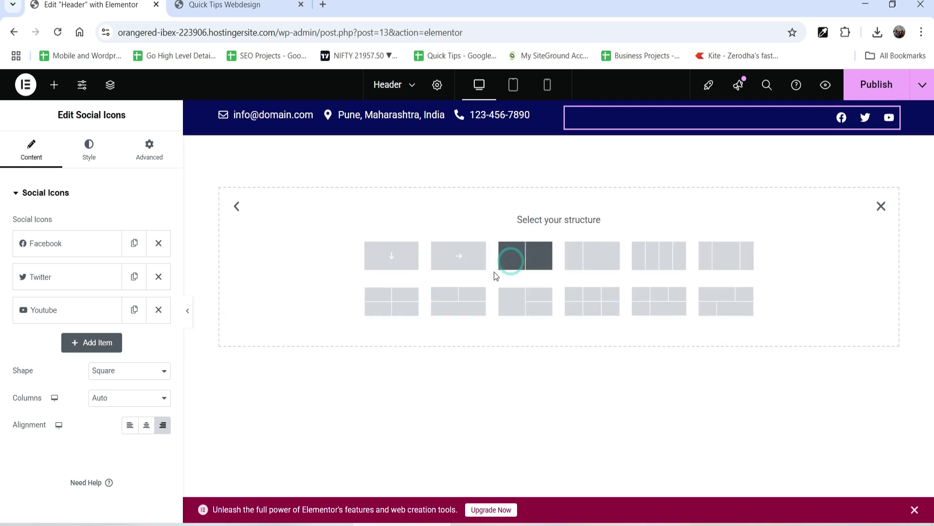
click(717, 262)
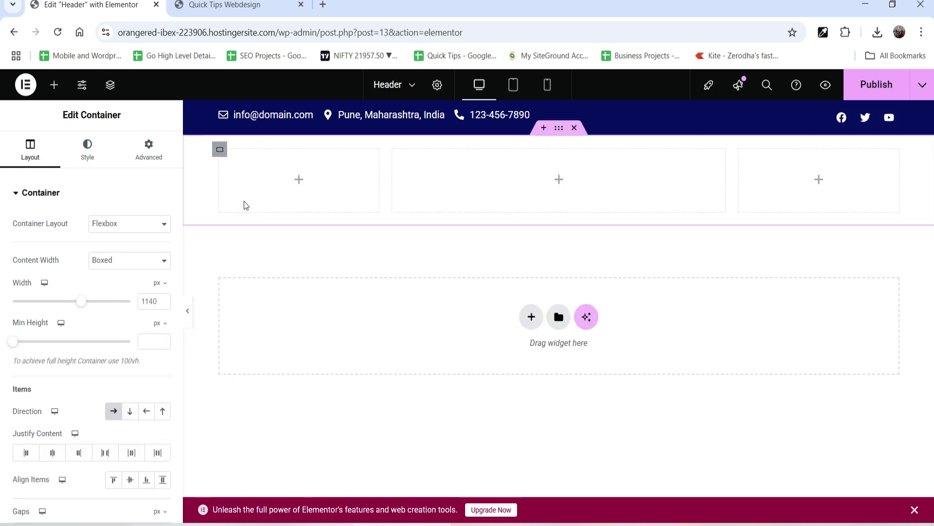
Step: Upload QT.png as an Image widget in the first column and widen the middle column
click(298, 183)
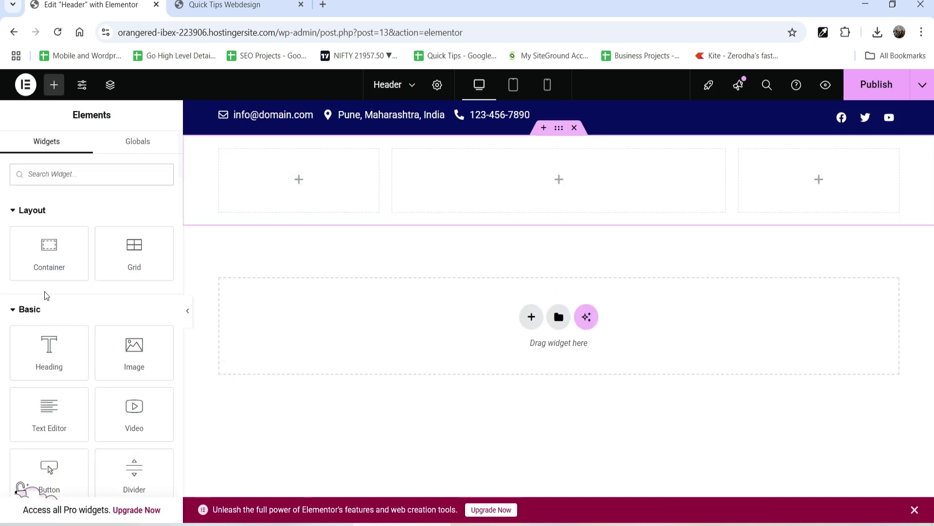
drag(133, 355, 286, 190)
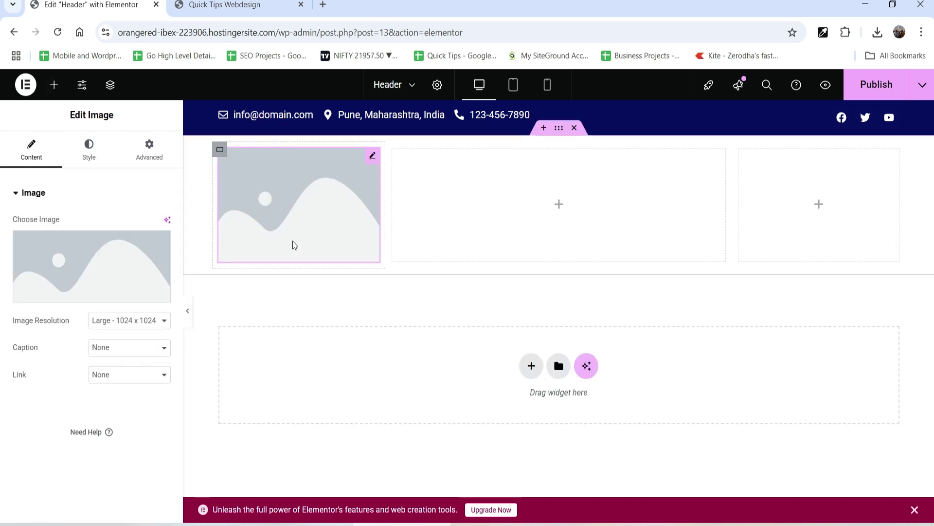
click(46, 260)
click(533, 308)
click(213, 155)
double_click(214, 156)
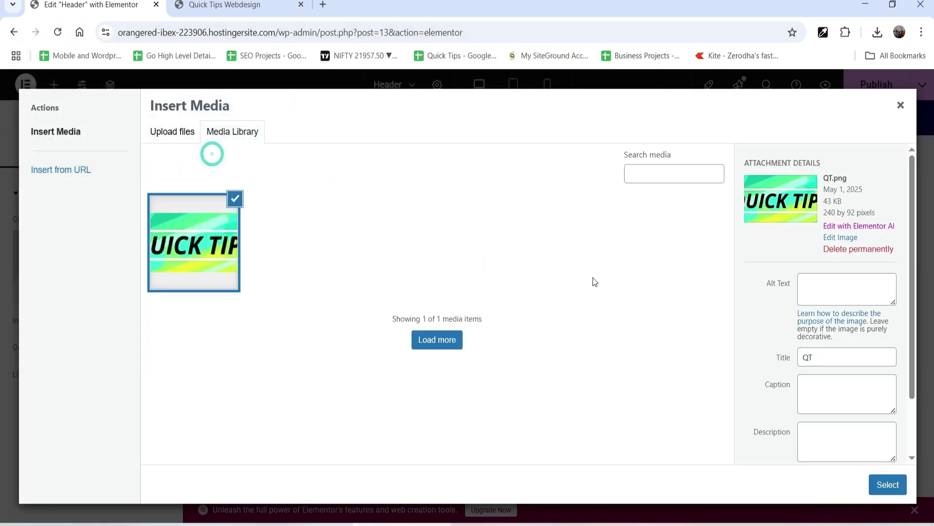
click(890, 480)
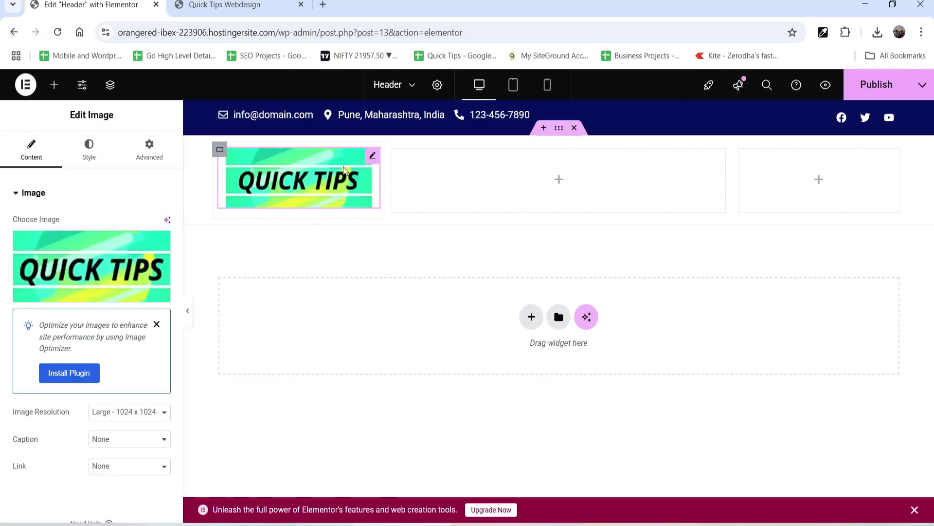
drag(734, 194, 789, 195)
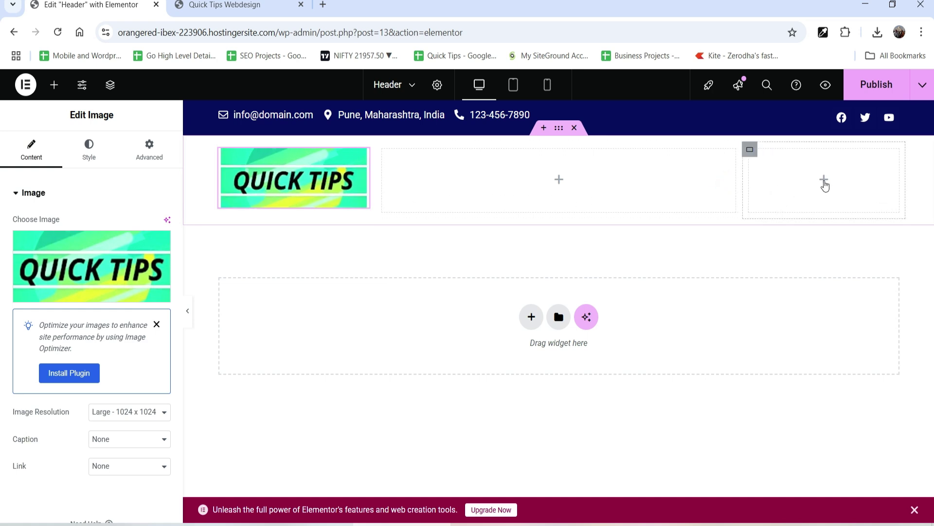
Step: Drop a Button widget into the header's right column and label it CALL NOW
click(54, 85)
drag(51, 465, 824, 179)
key(ctrl+a)
text(CALL NOW)
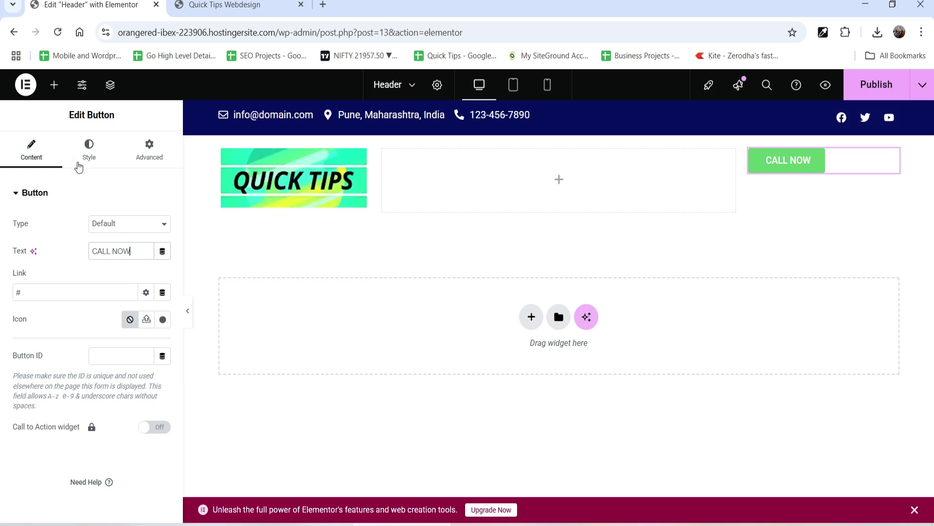
Step: Give the CALL NOW button the global dark blue background and align it right
click(87, 148)
click(147, 383)
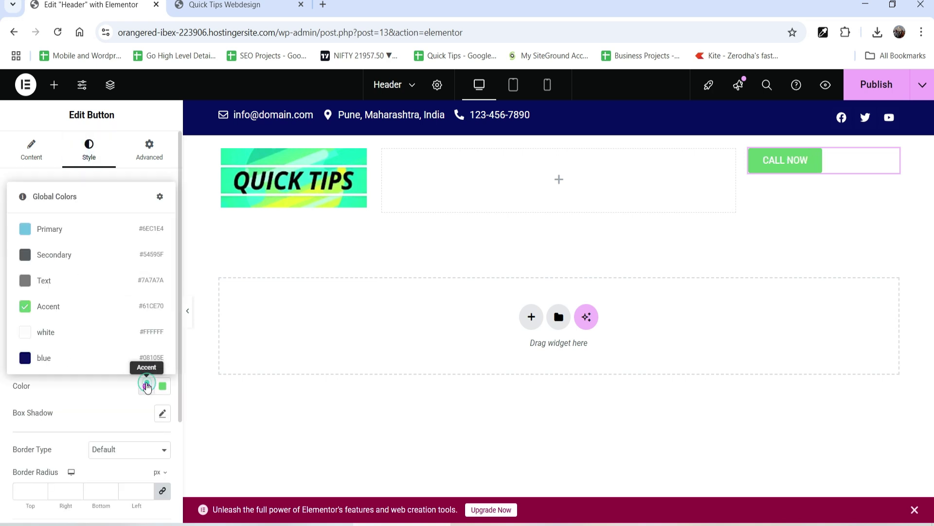
click(47, 359)
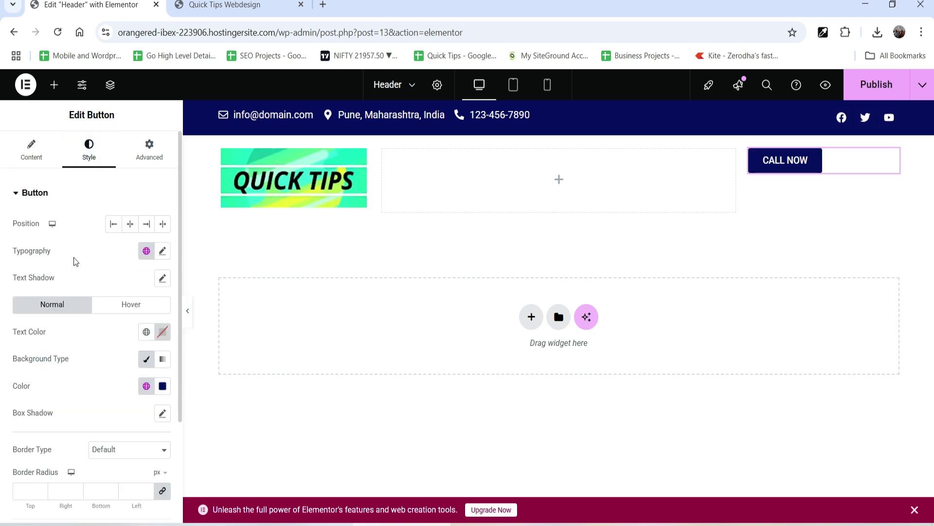
click(146, 224)
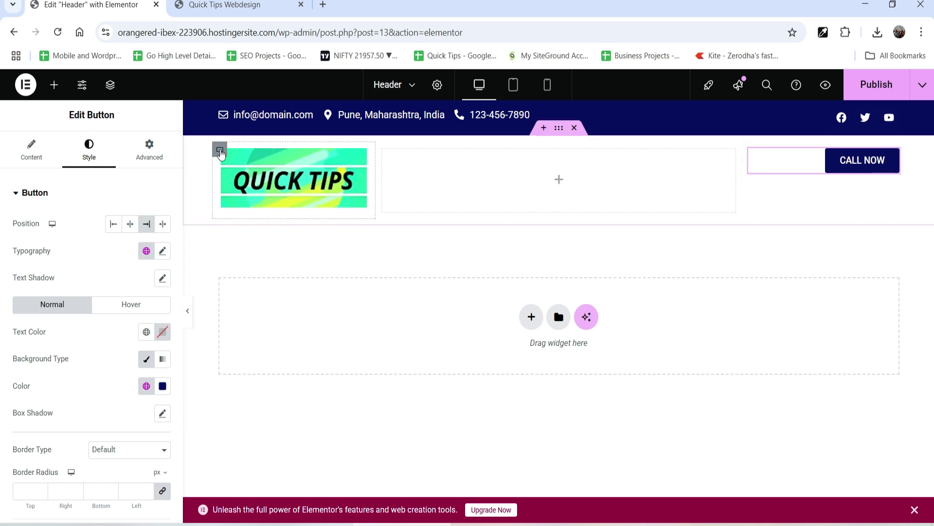
click(220, 149)
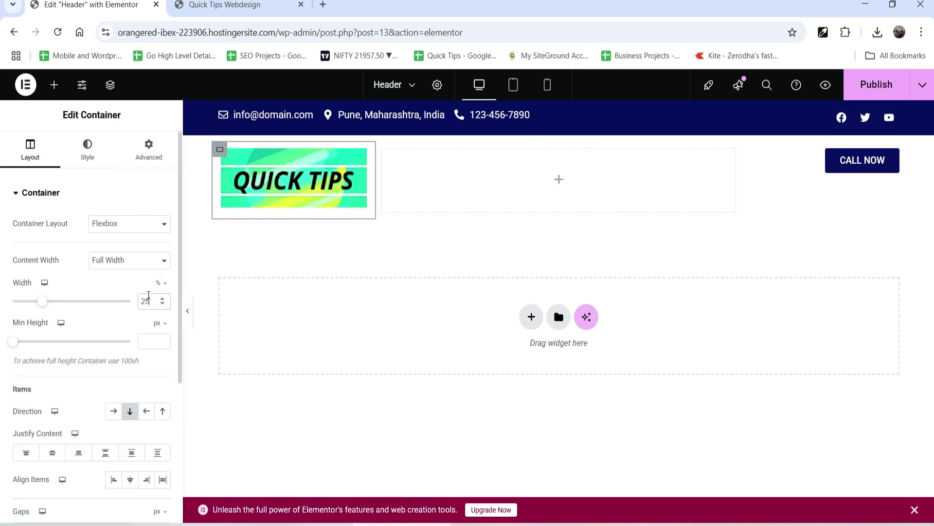
Step: Set the logo, middle and CALL NOW column widths to 20%, 65% and 15%
double_click(146, 301)
text(20)
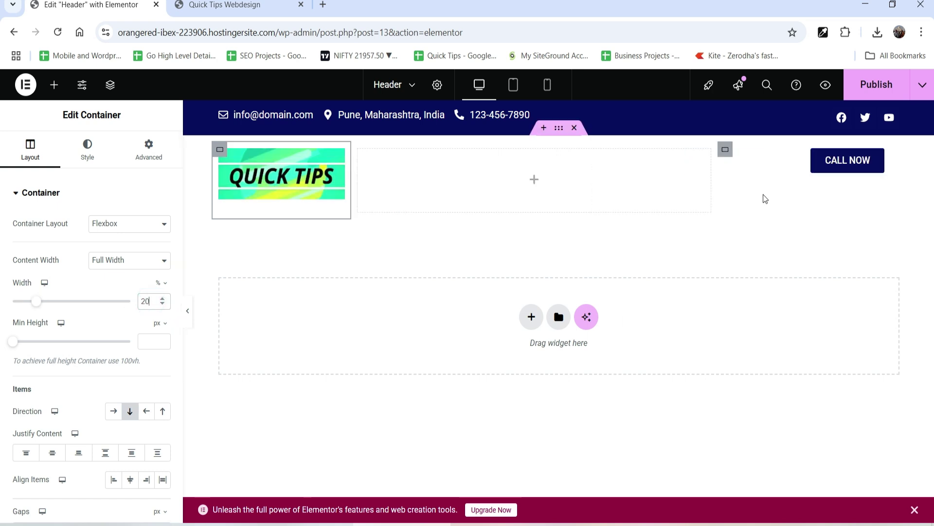
click(725, 149)
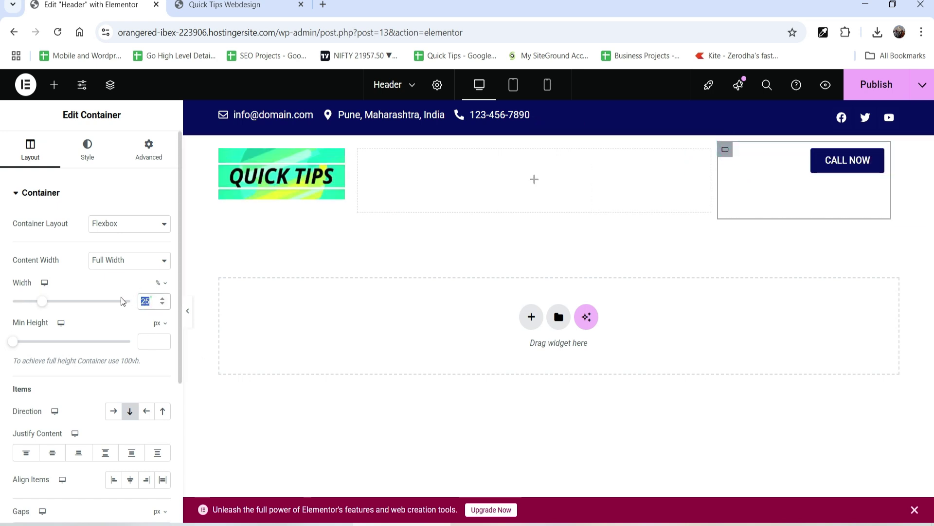
double_click(151, 299)
text(20)
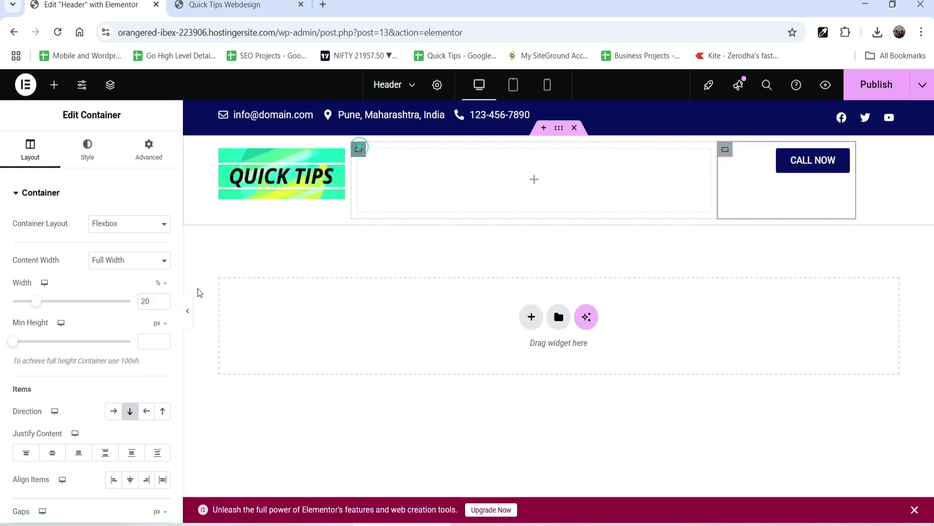
click(359, 149)
text(65)
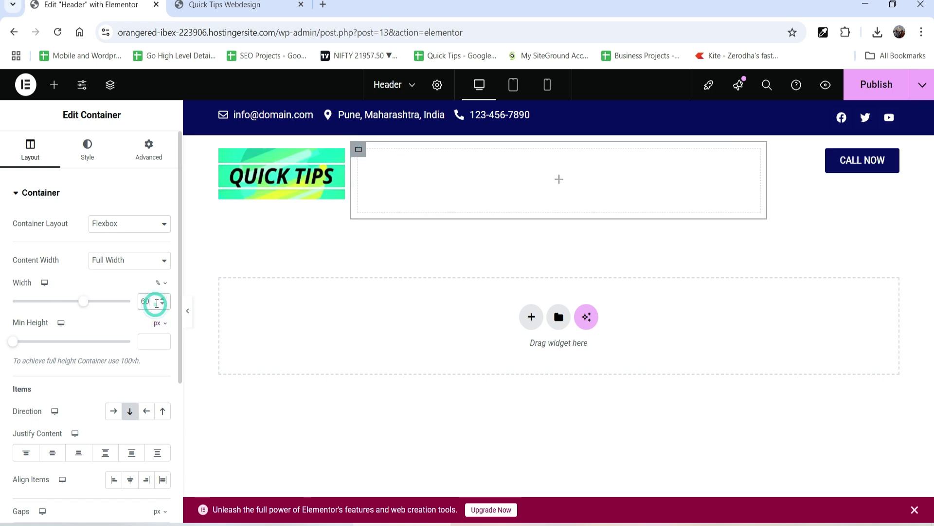
Step: Vertically centre the content of the CALL NOW, logo and middle columns
click(810, 150)
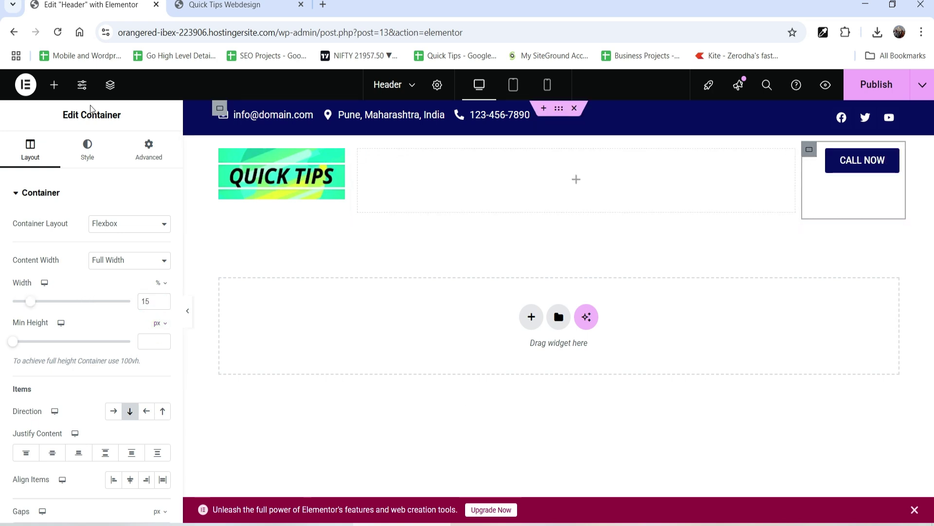
click(52, 454)
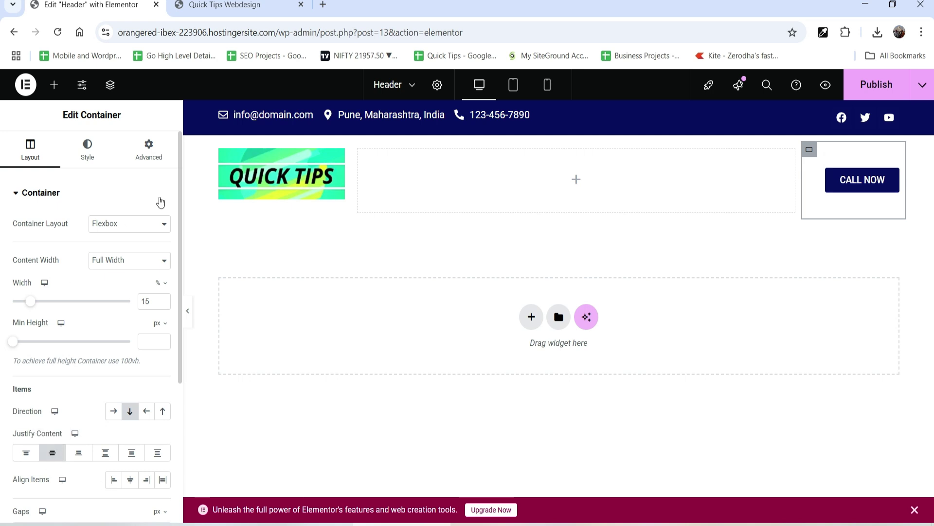
click(219, 150)
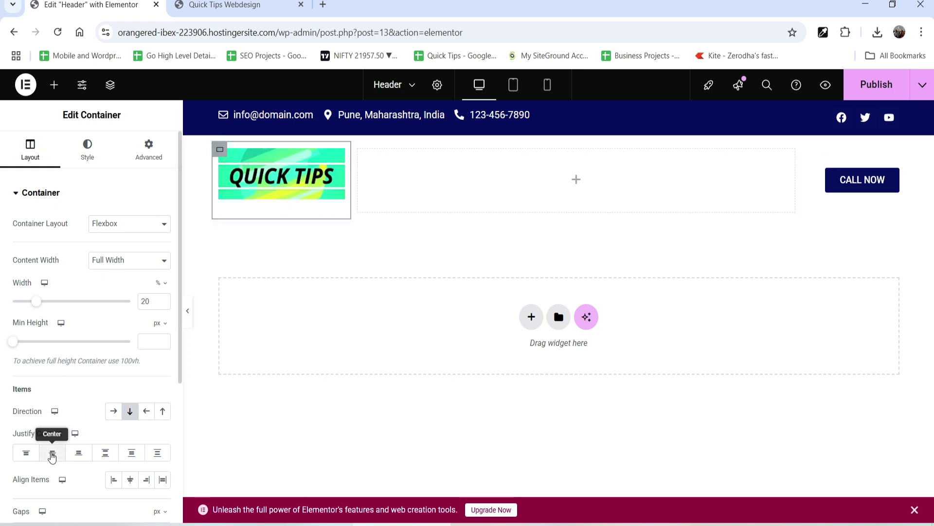
click(53, 454)
click(359, 150)
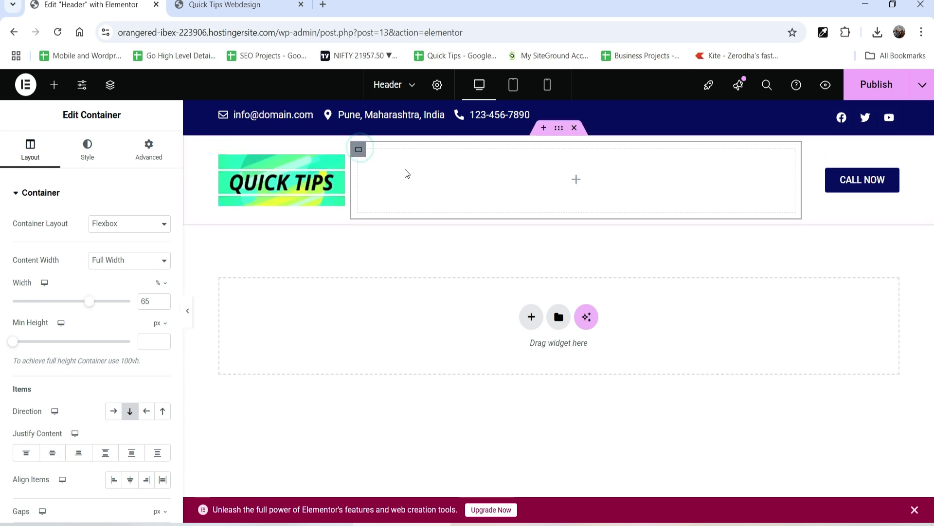
click(52, 455)
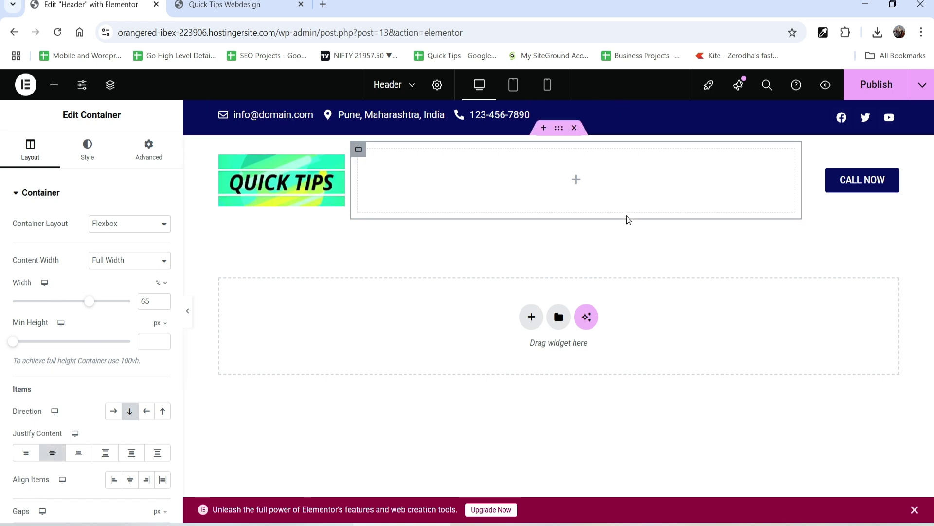
click(576, 182)
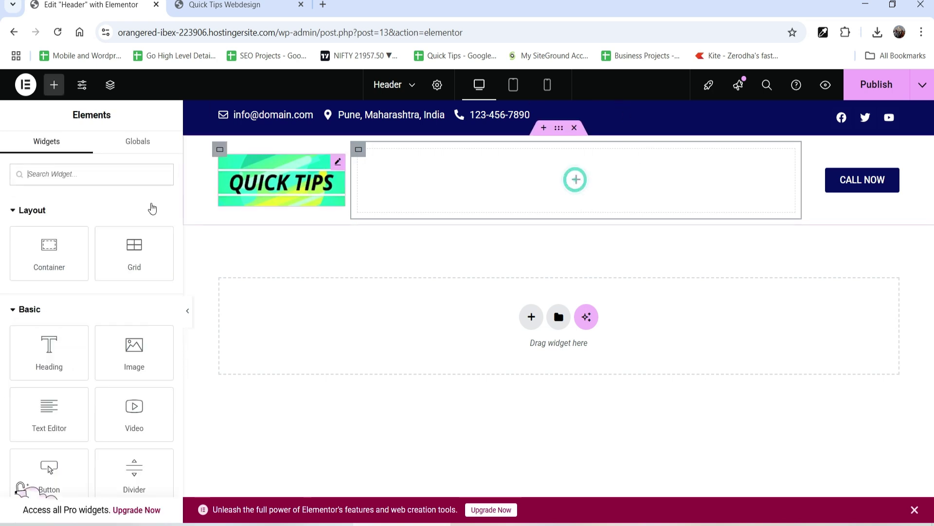
Step: Search the widgets for 'menu' and drop a Navigation Menu into the middle column
click(106, 175)
text(menu)
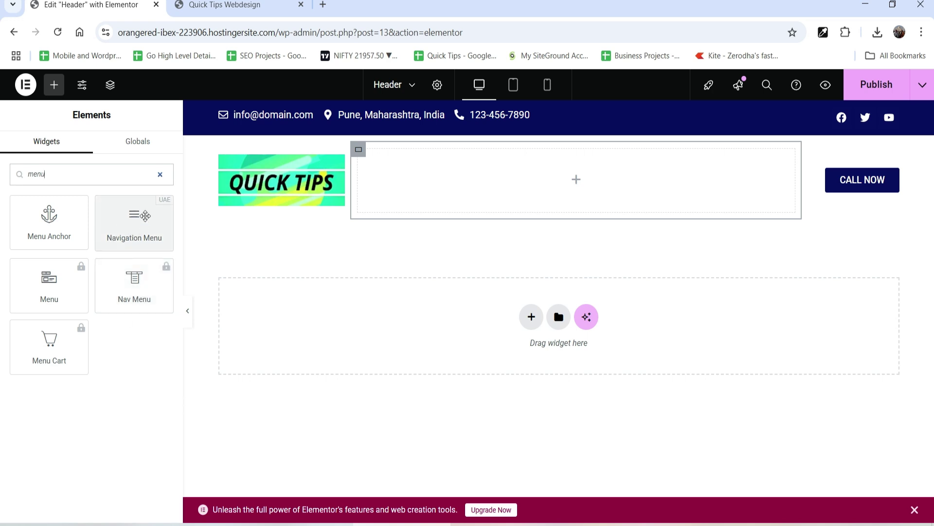
drag(128, 216, 481, 190)
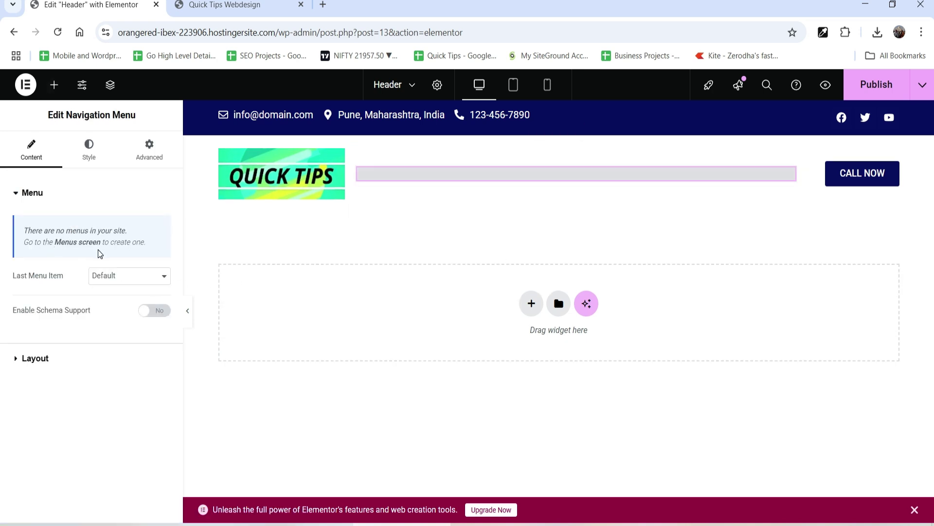
Step: From the dashboard's Appearance > Menus page, create a new menu named Main Menu
click(206, 7)
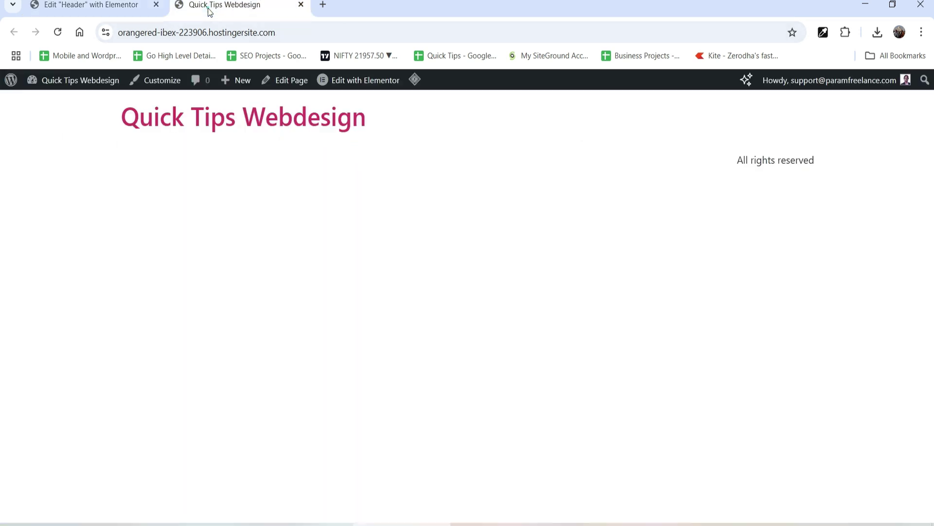
mouse_move(50, 82)
click(50, 100)
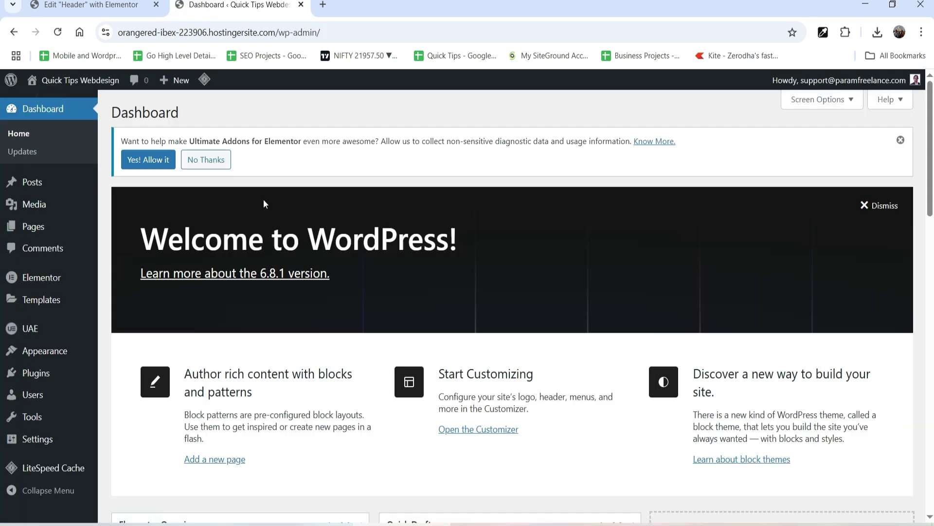
mouse_move(38, 354)
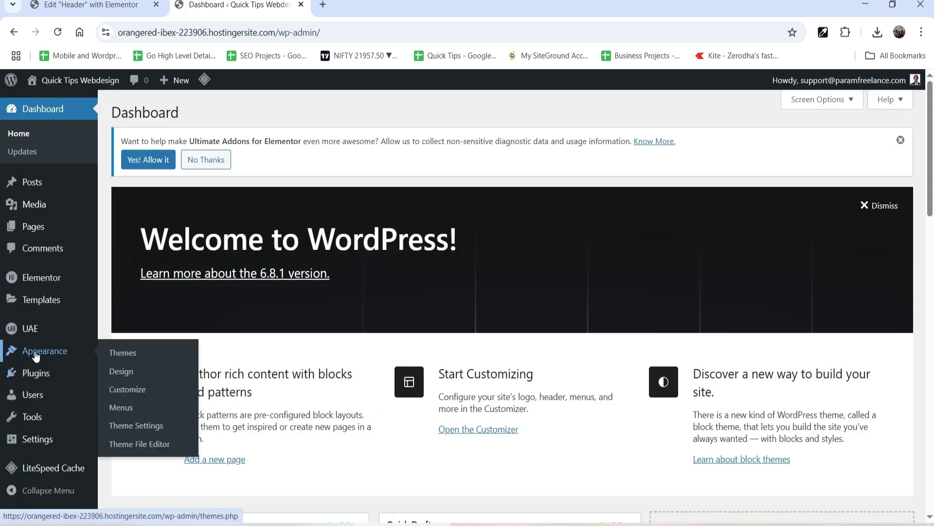
click(133, 407)
click(386, 319)
click(384, 318)
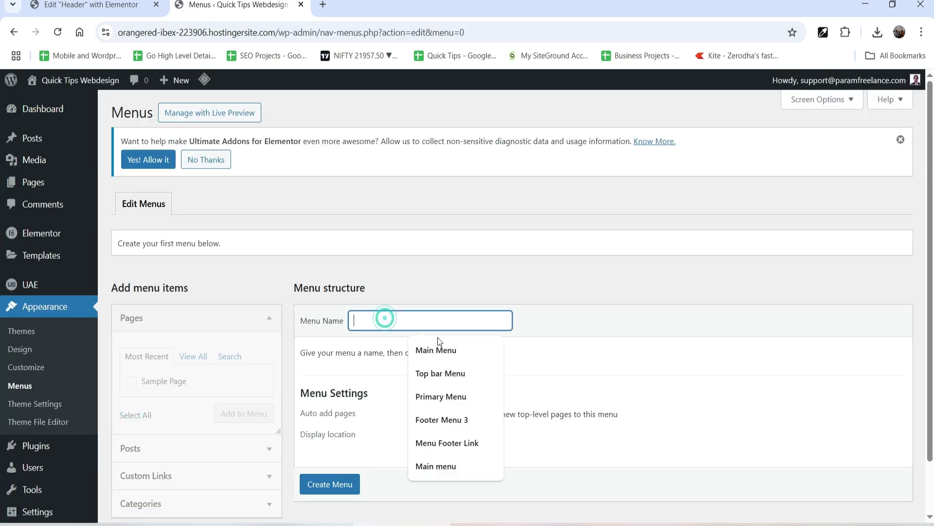
click(439, 344)
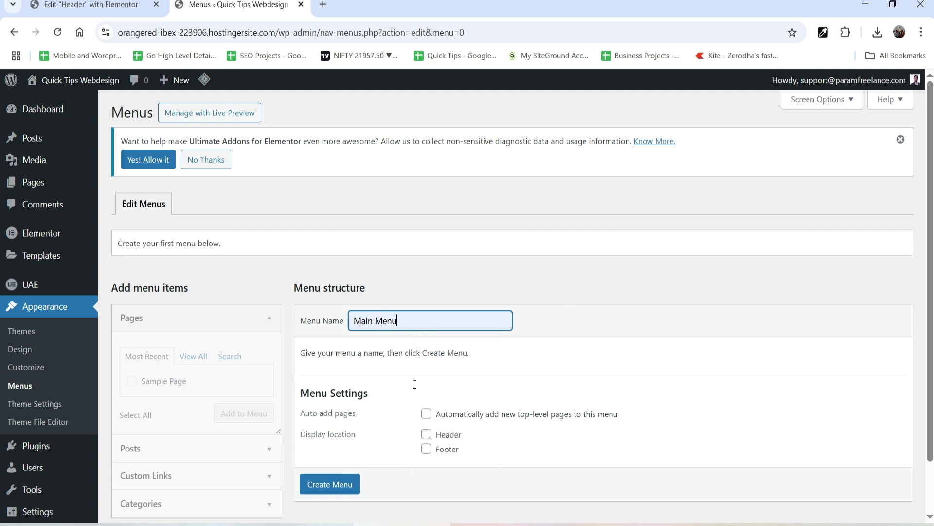
click(336, 492)
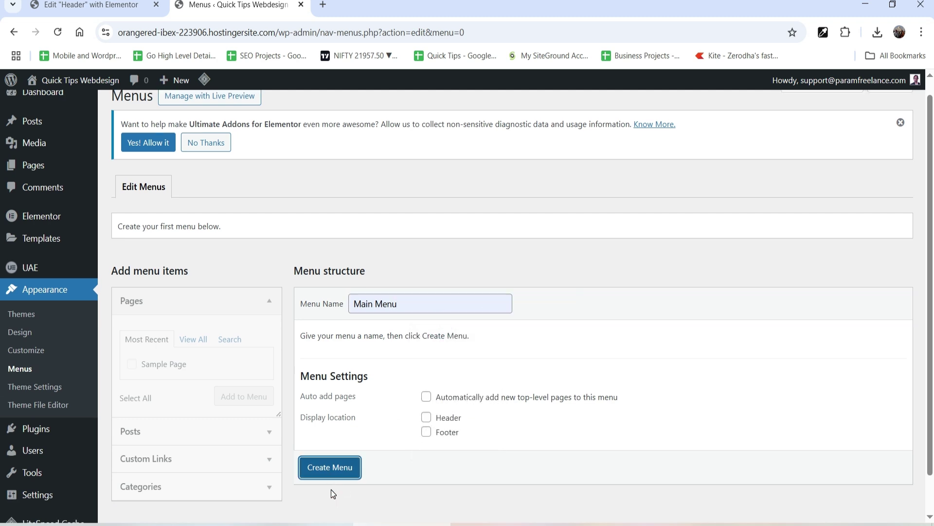
click(338, 472)
Step: Add the Home and Sample Page pages to Main Menu
scroll(316, 409, down, 2)
click(195, 314)
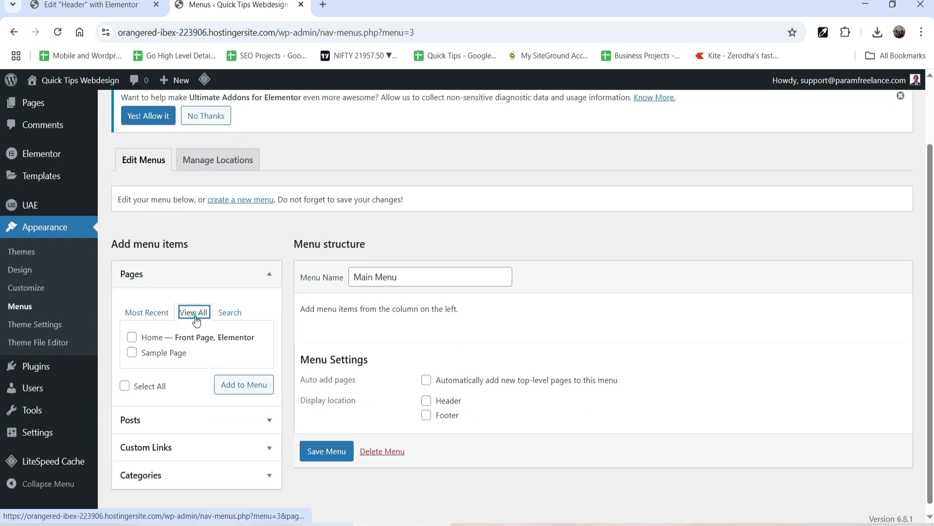
click(131, 337)
click(131, 352)
click(238, 384)
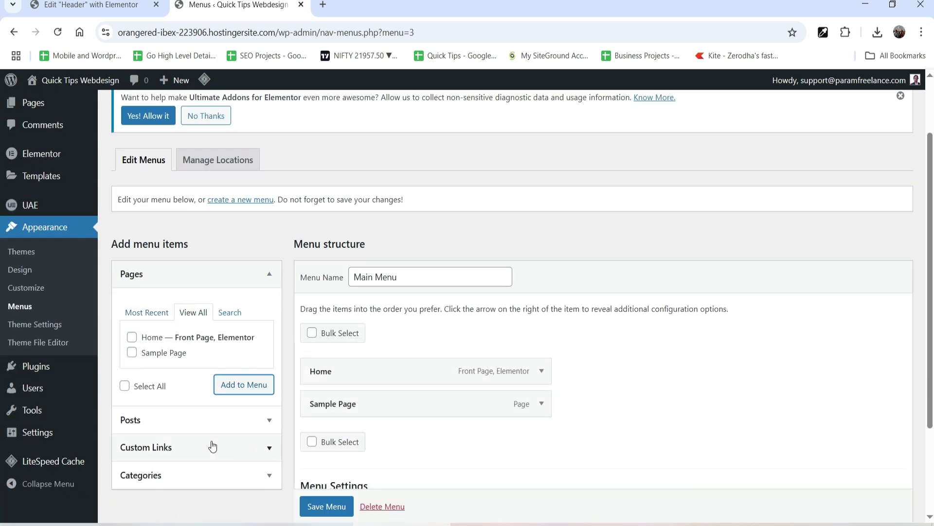
Step: Add a Contact custom link with URL '#', save Main Menu, and return to the editor
click(162, 450)
triple_click(177, 370)
text(#)
click(191, 396)
text(Contact)
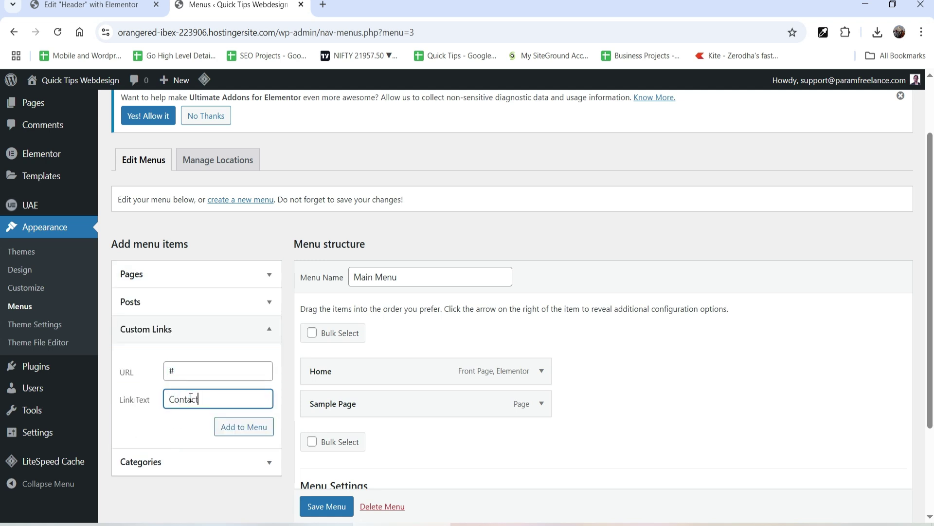
click(242, 427)
scroll(603, 268, down, 3)
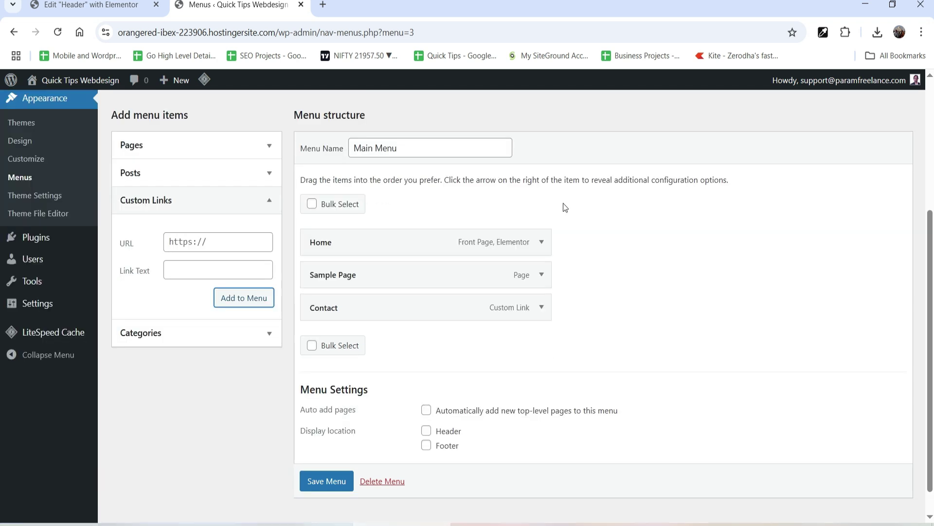
click(327, 481)
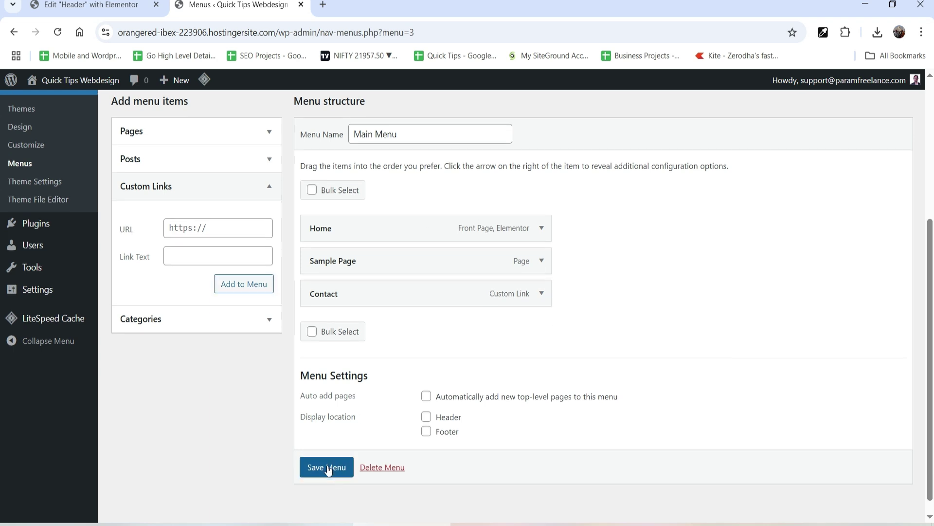
scroll(327, 465, down, 5)
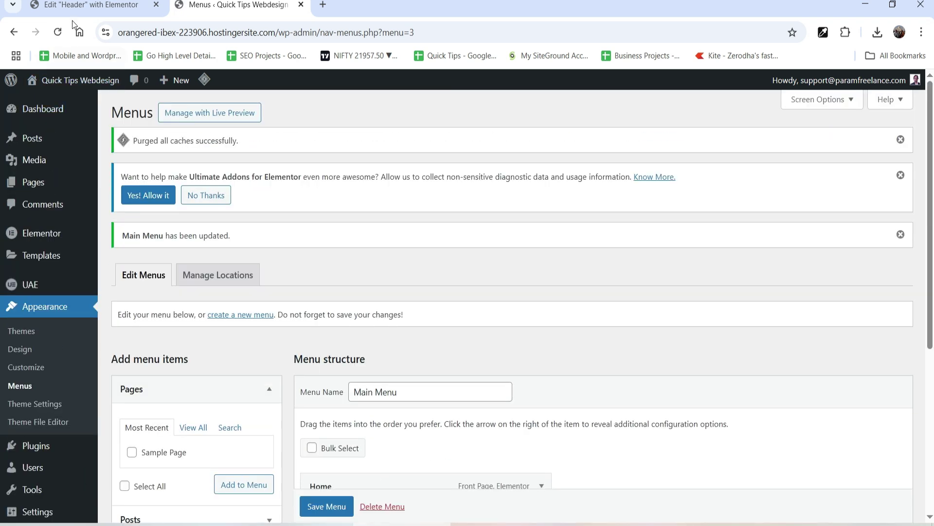
click(87, 5)
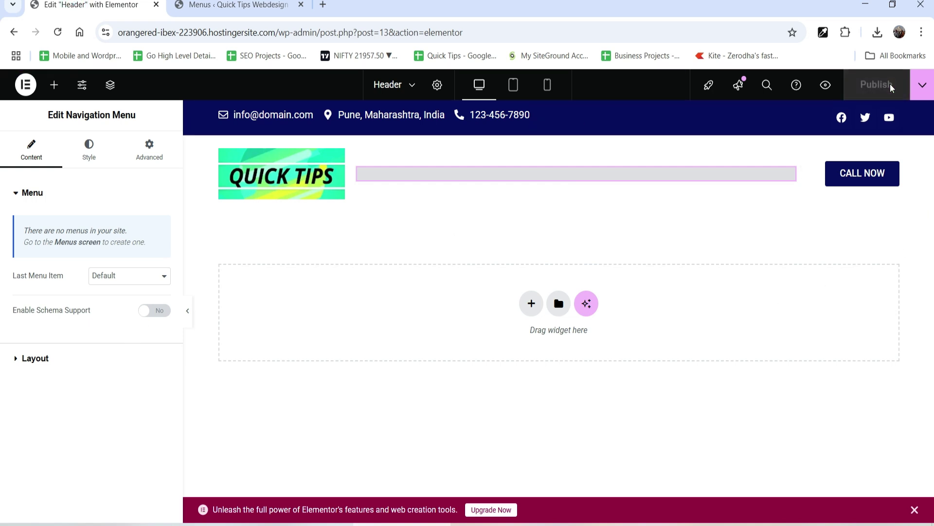
Step: Reload the editor and keep the navigation menu's last item set to Default rather than a button
click(57, 32)
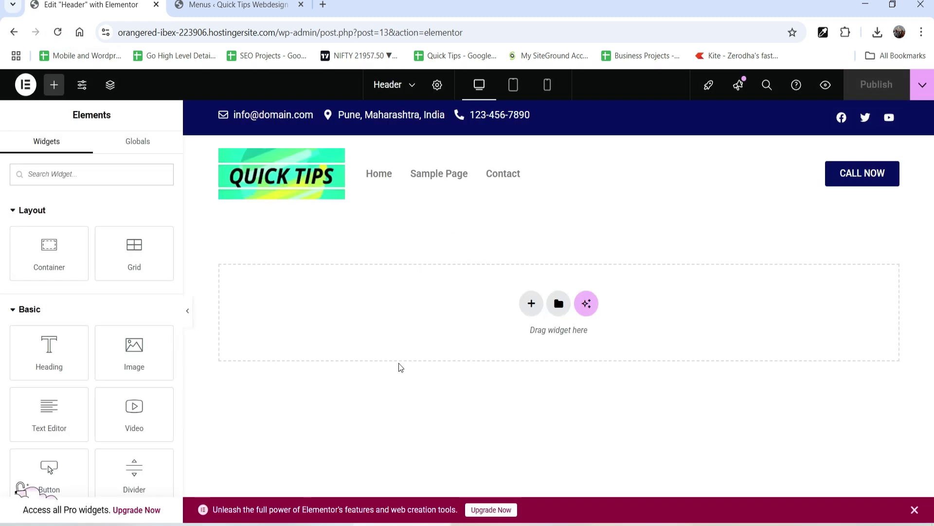
click(584, 184)
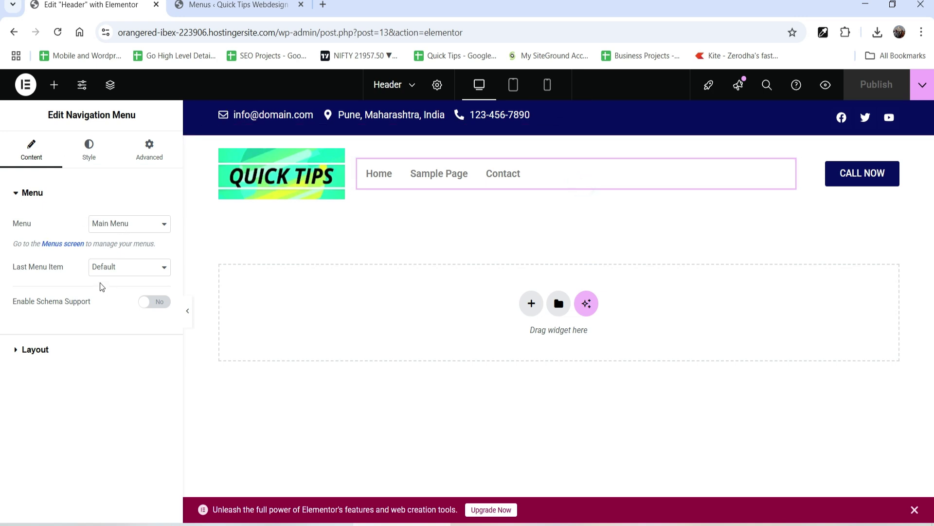
click(119, 269)
click(109, 300)
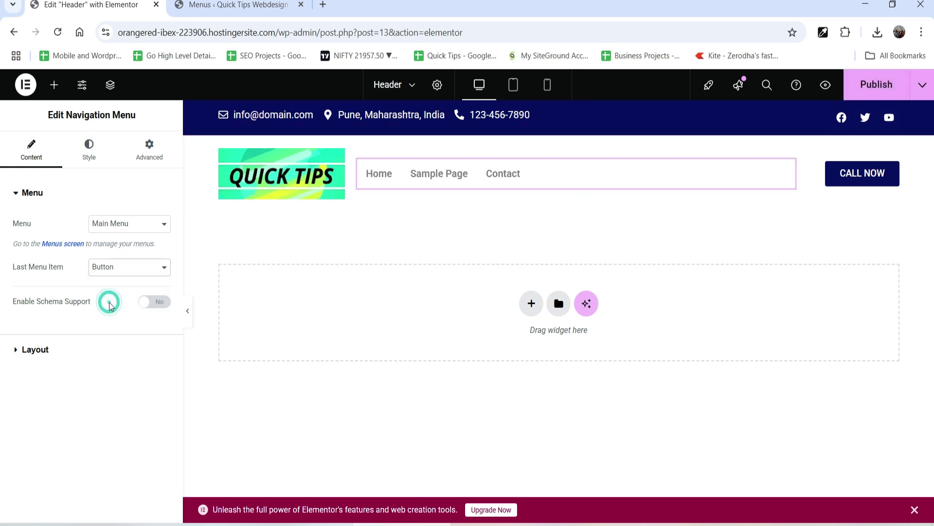
click(125, 267)
click(122, 284)
Step: Set the menu's Layout alignment to Center
click(89, 146)
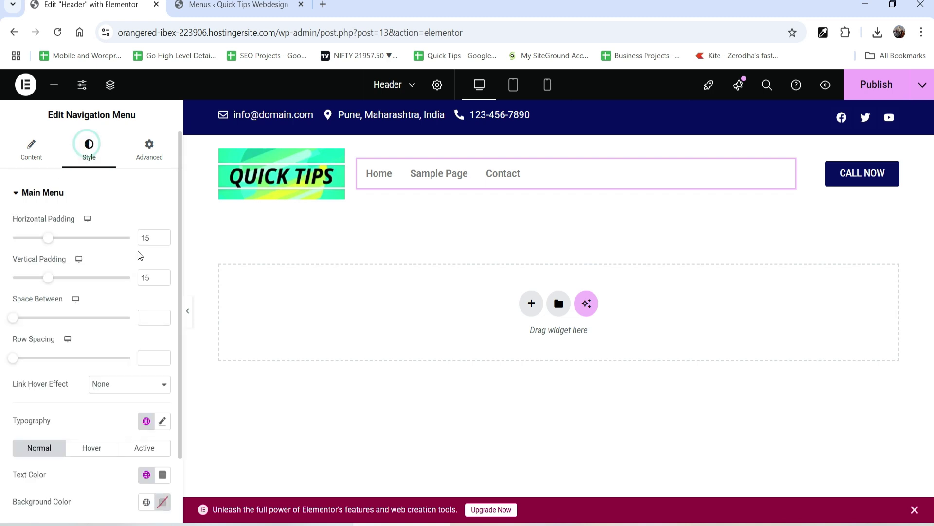
scroll(106, 349, down, 2)
scroll(106, 401, up, 3)
click(30, 148)
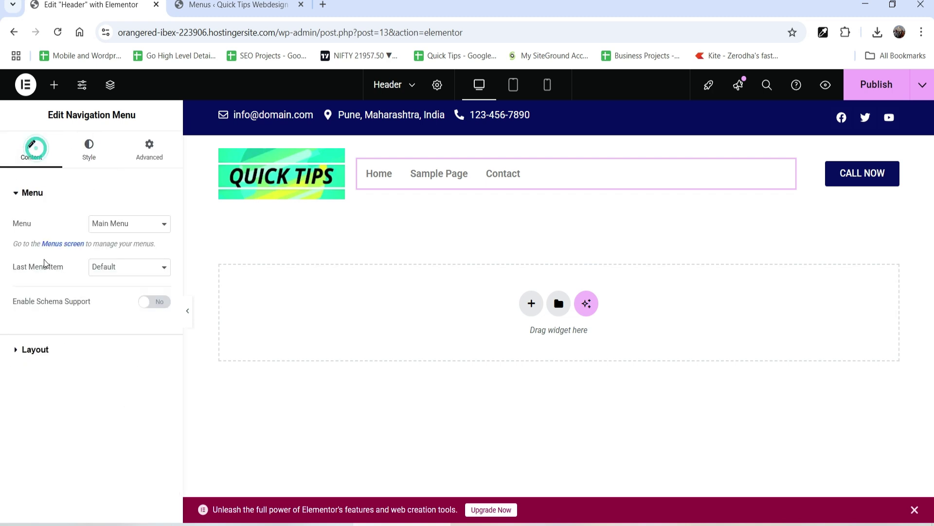
click(49, 359)
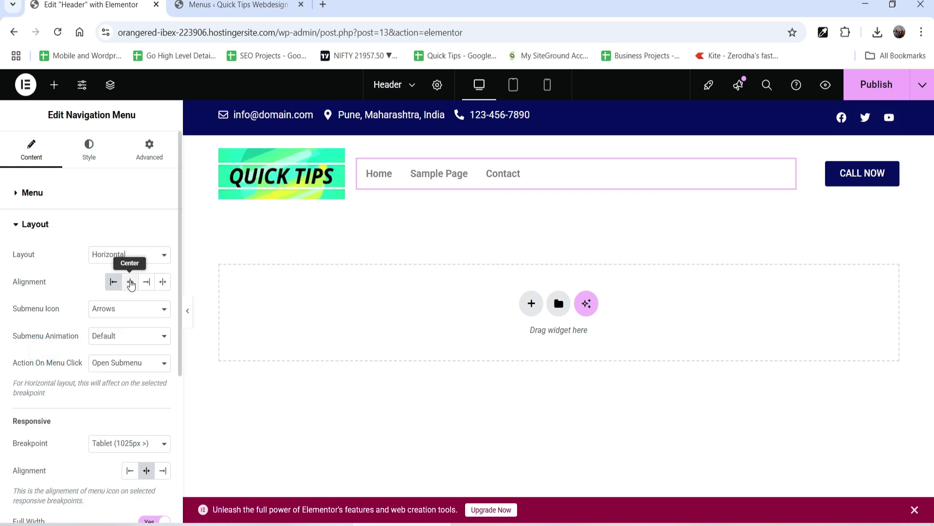
click(130, 284)
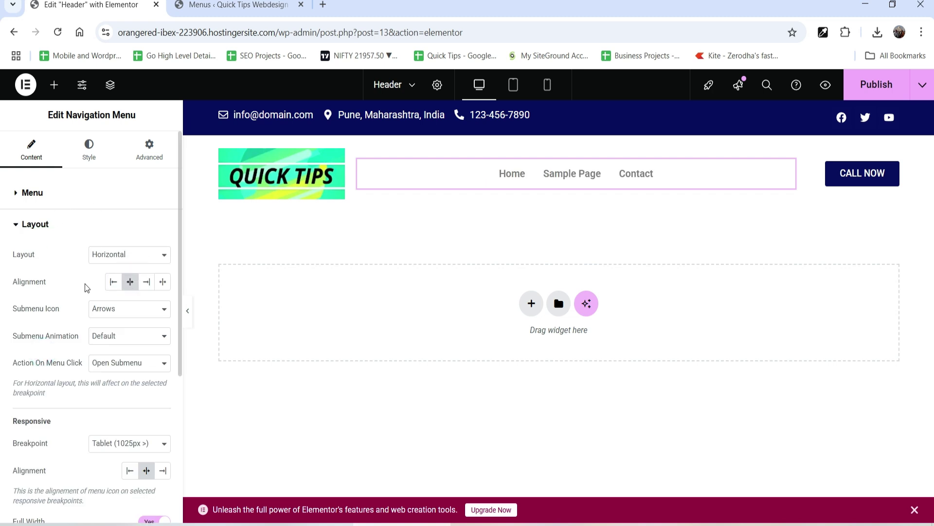
scroll(86, 288, down, 1)
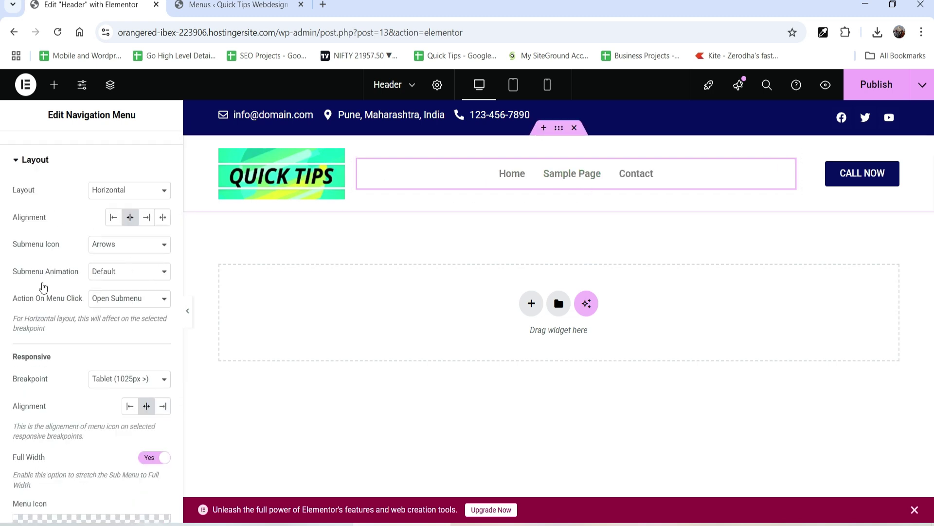
scroll(60, 313, down, 2)
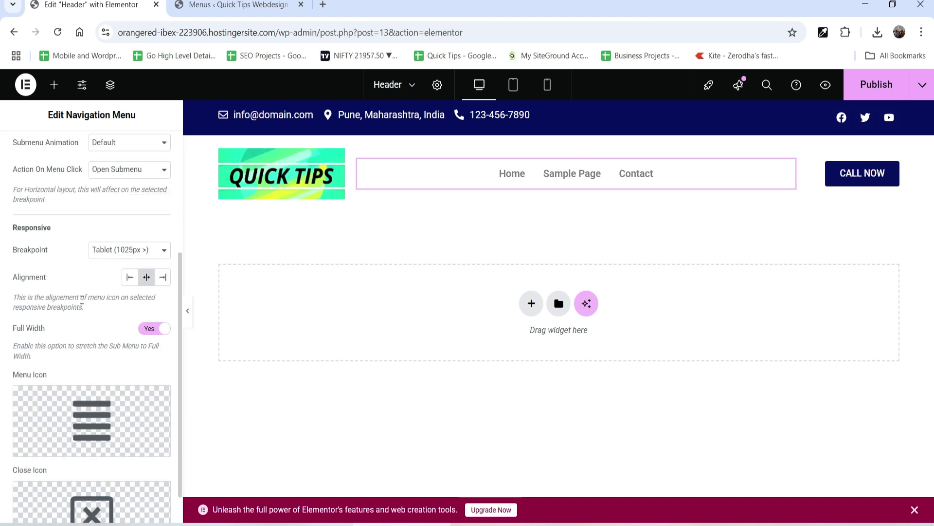
scroll(82, 305, up, 4)
Step: Style the menu links Navy with a green hover colour and a 20 px font size
click(89, 146)
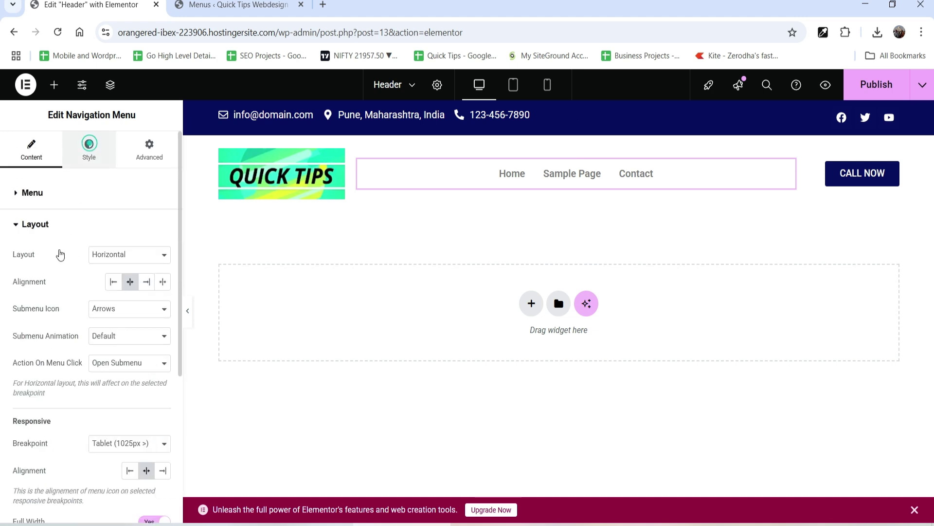
scroll(83, 320, down, 2)
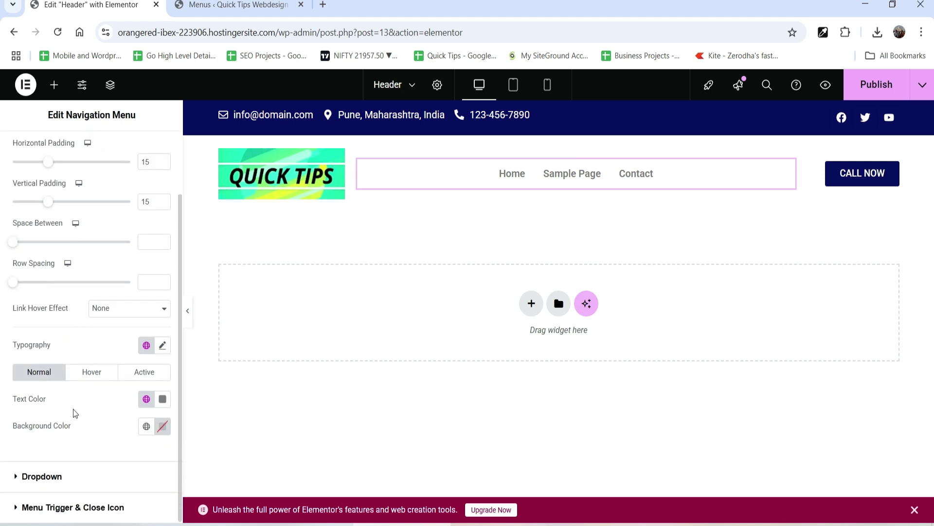
click(146, 399)
click(104, 369)
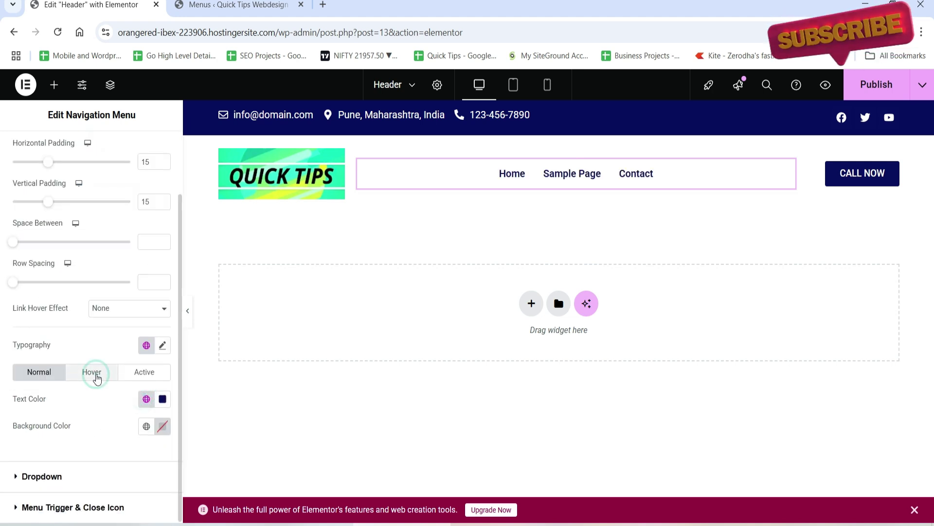
click(91, 374)
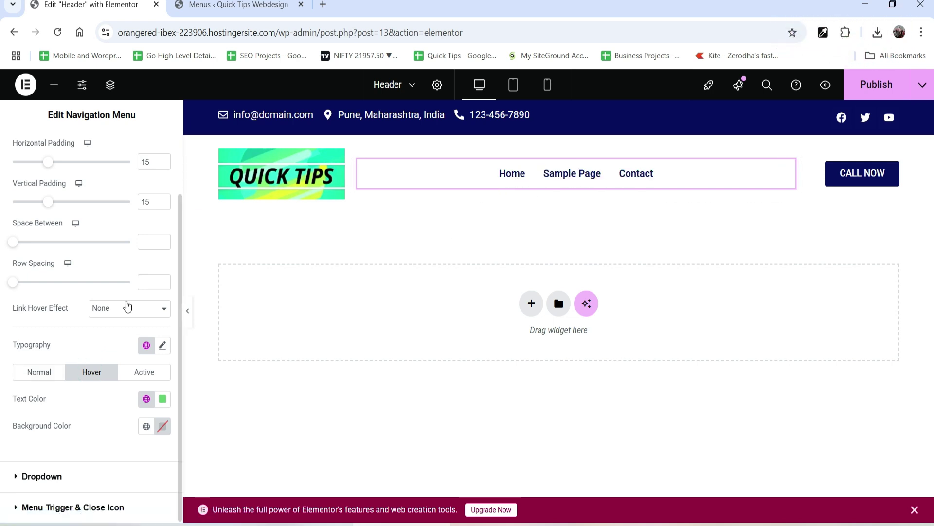
click(162, 346)
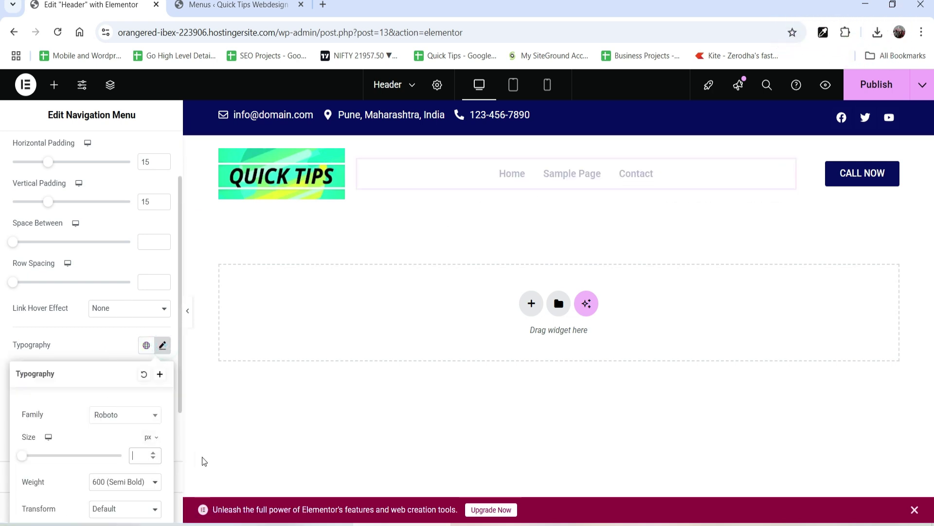
text(20)
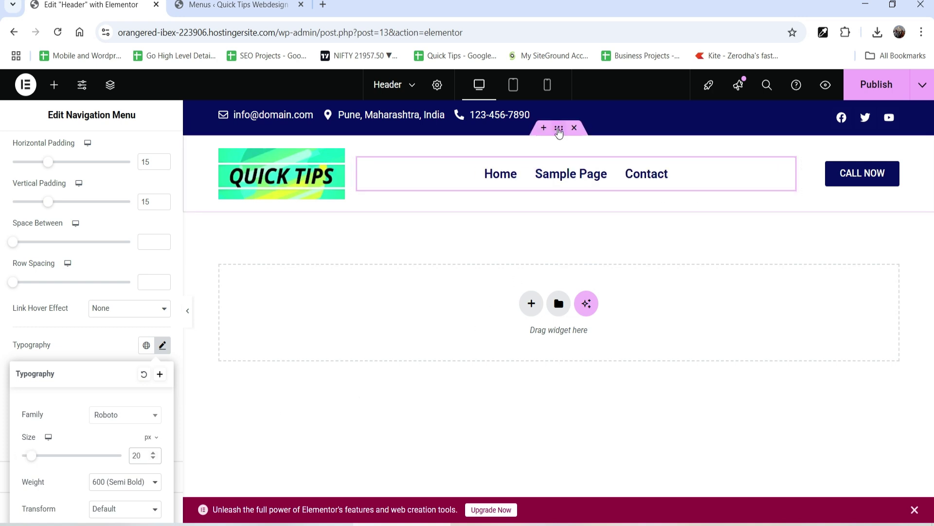
click(559, 128)
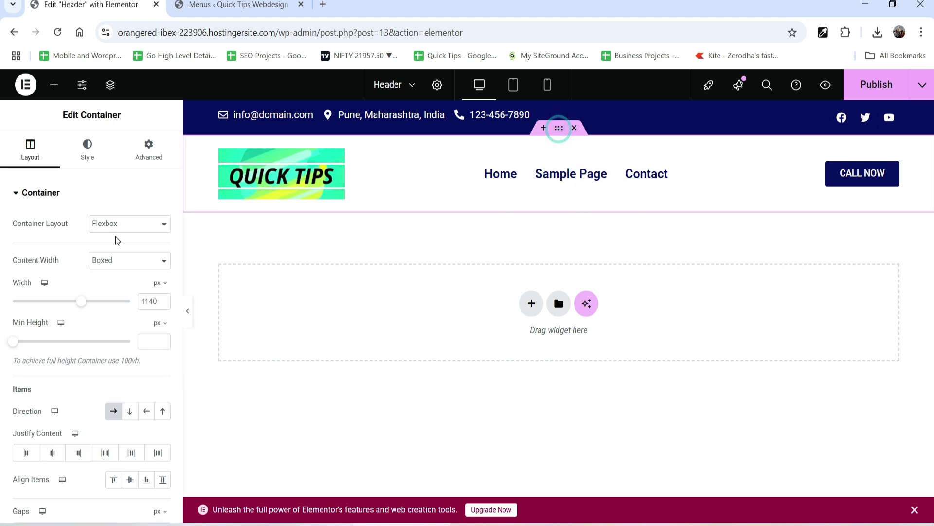
Step: Give the header container a solid border with only the bottom width set to 2 px
click(149, 156)
scroll(53, 379, down, 5)
scroll(70, 393, up, 5)
click(85, 152)
click(35, 332)
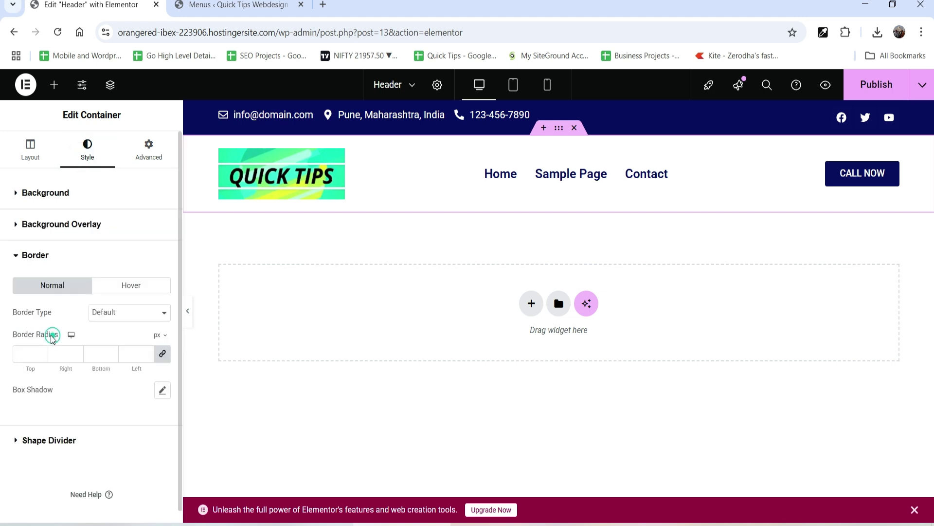
click(122, 312)
click(117, 328)
click(113, 355)
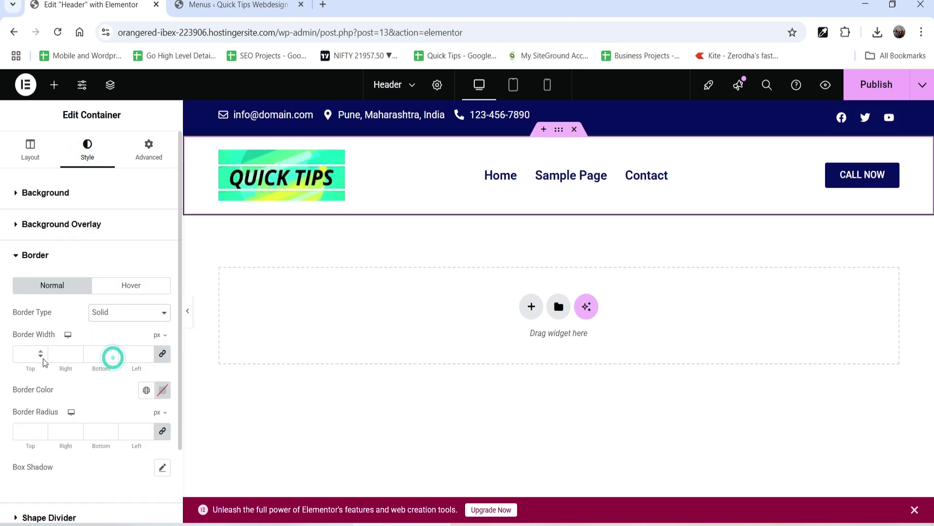
click(162, 353)
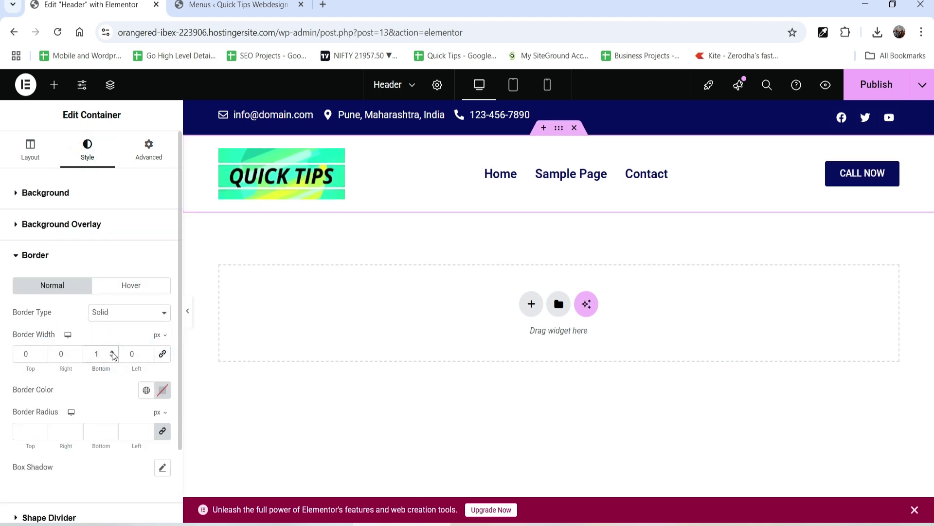
click(112, 351)
click(112, 351)
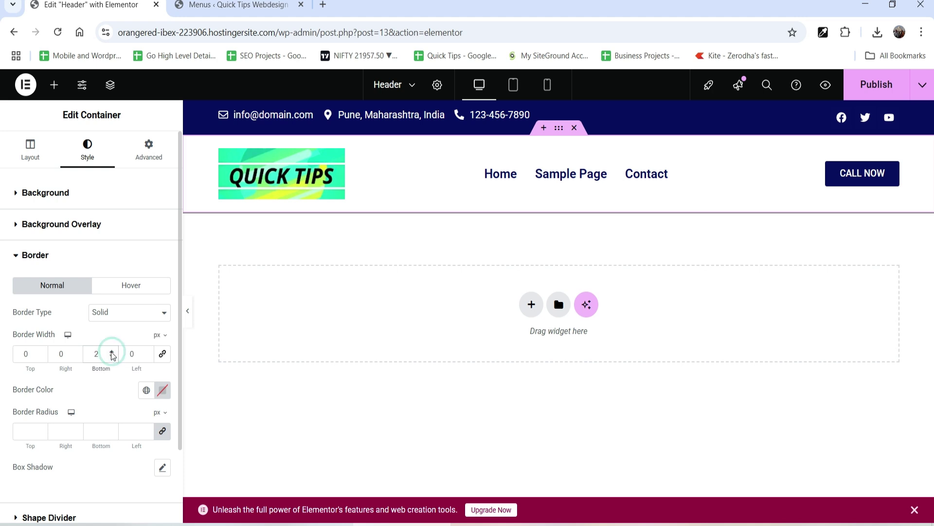
click(187, 311)
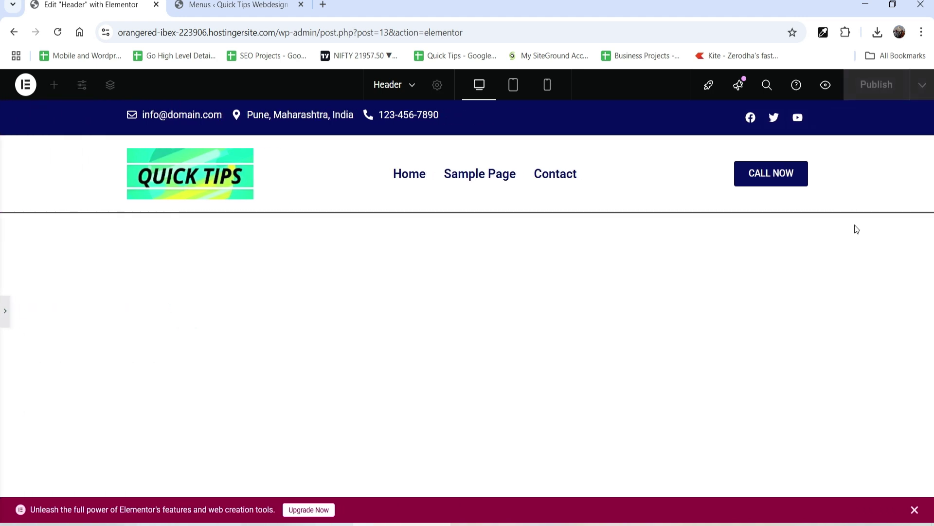
click(5, 310)
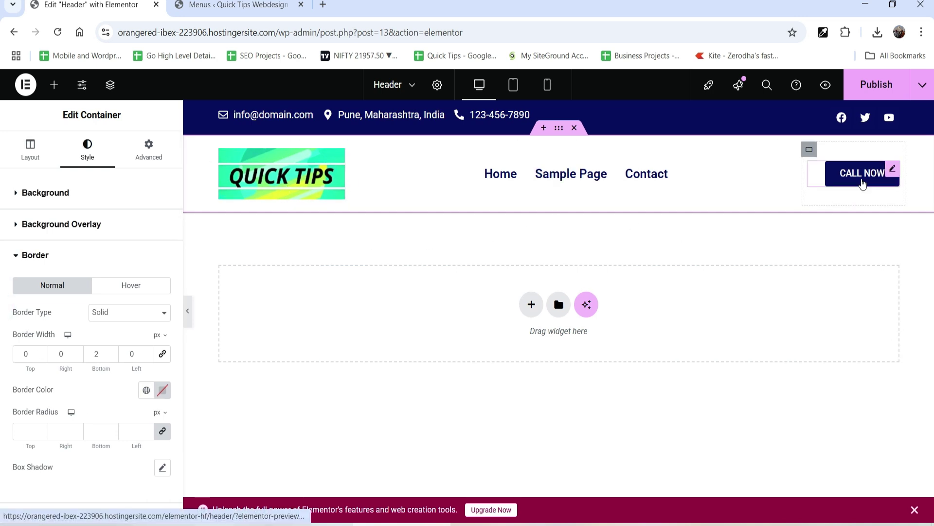
Step: Link the CALL NOW button to a tel: phone link and publish the header
click(891, 170)
click(45, 292)
key(BackSpace)
text(tel:123-456-7890)
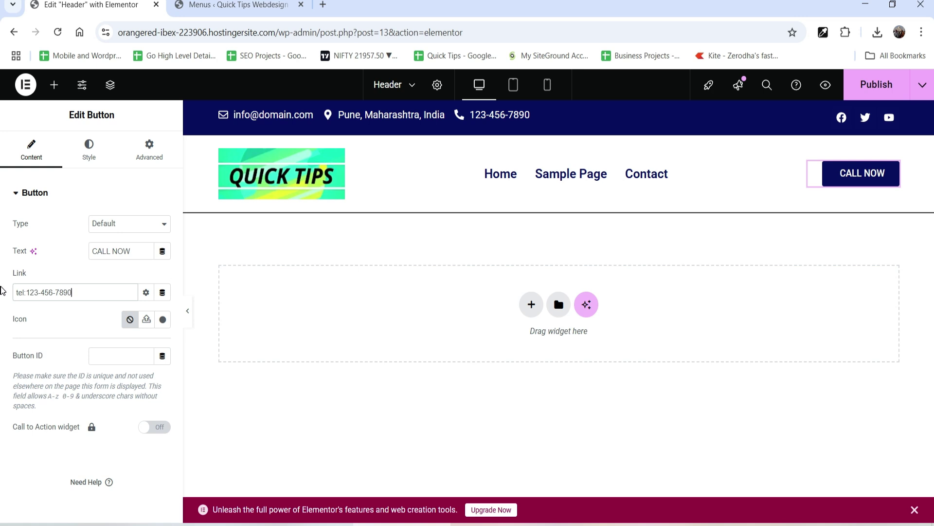
click(188, 311)
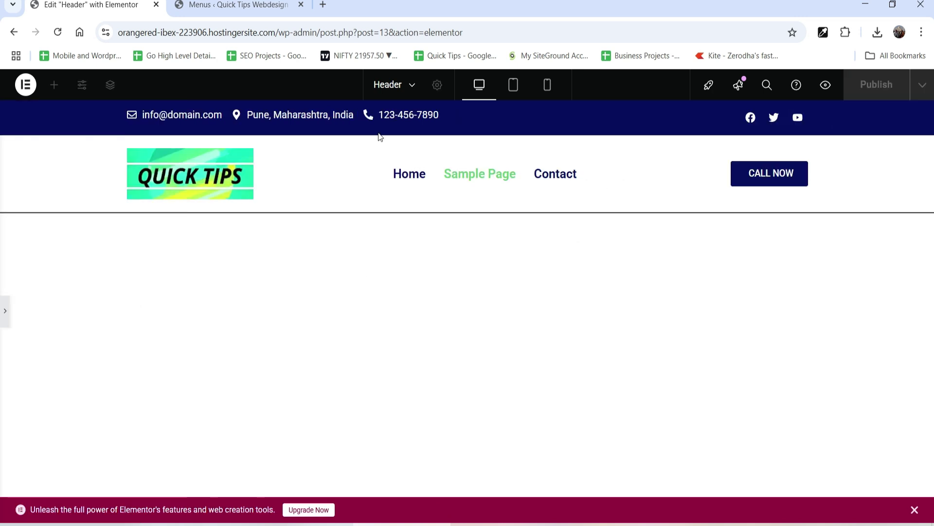
click(4, 312)
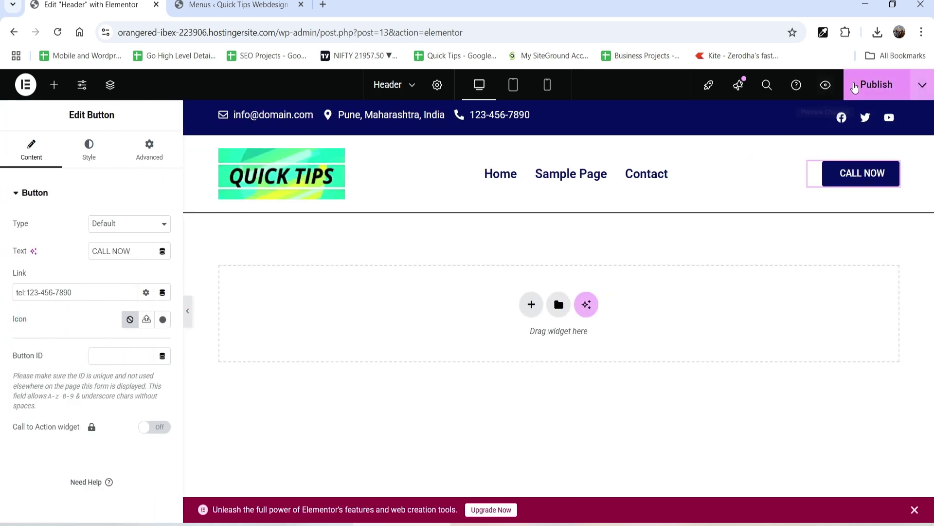
click(855, 88)
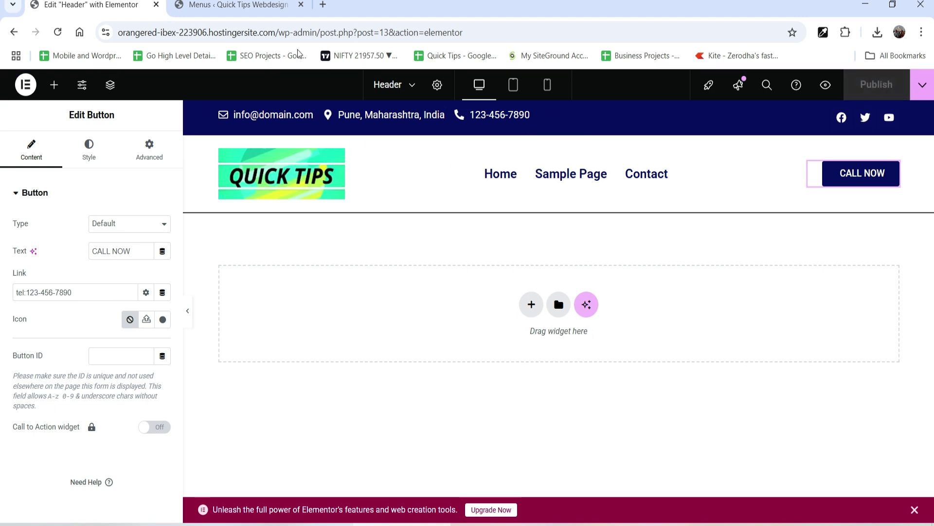
click(241, 6)
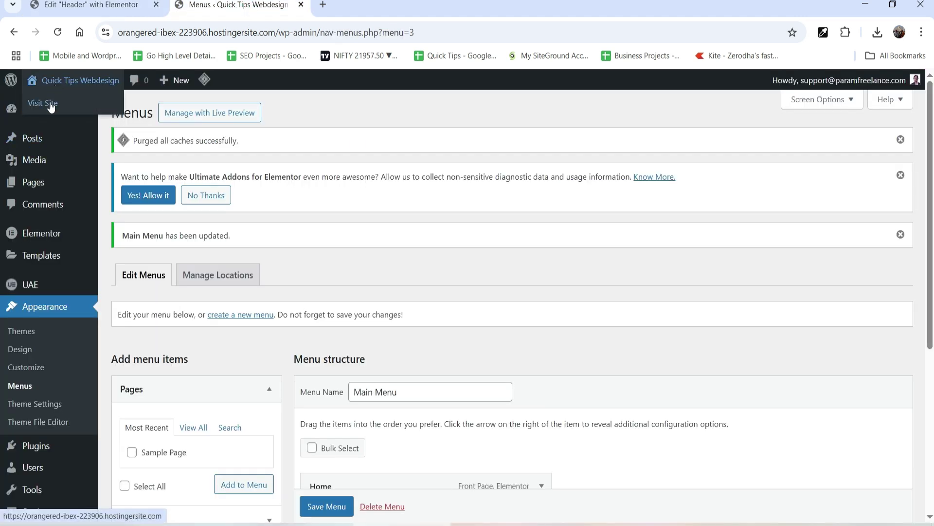
Step: View the published header on the live front page, then go back to the editor
click(51, 104)
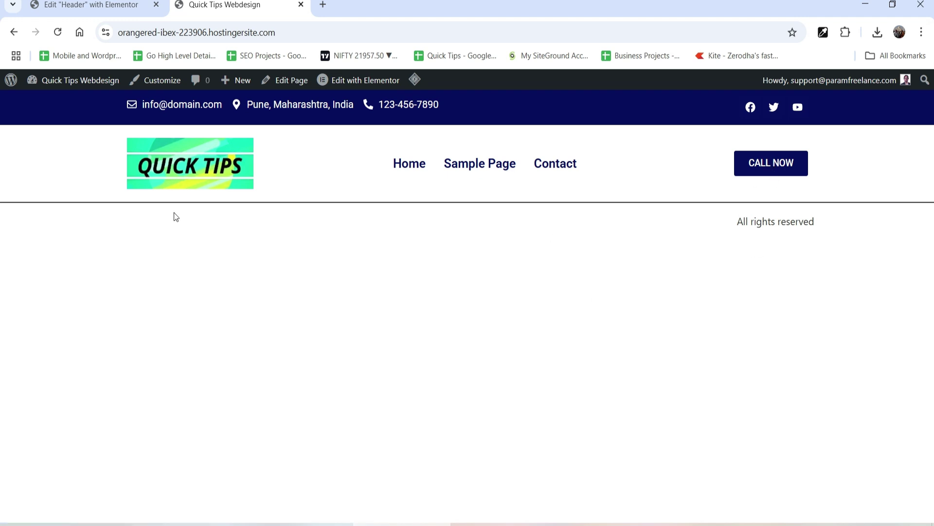
click(72, 6)
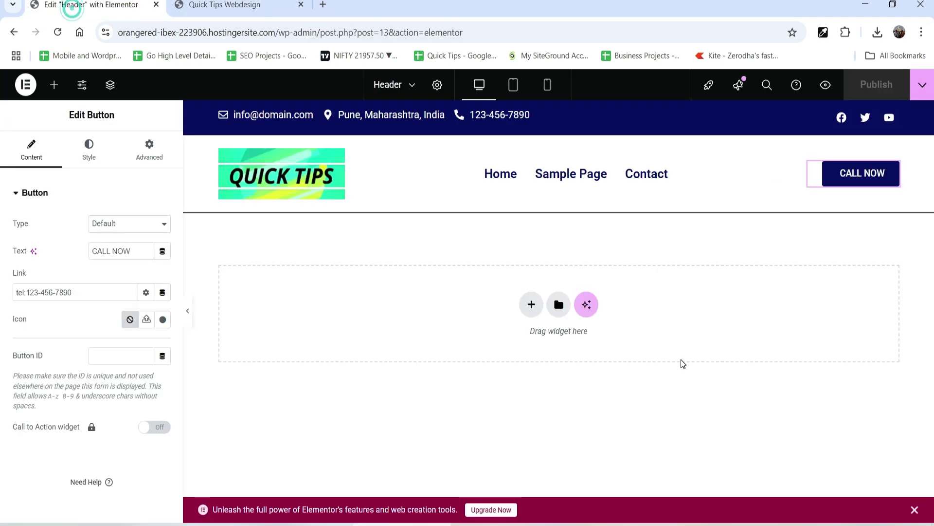
Step: Leave Elementor and go to the Header & Footer Builder template list
click(31, 93)
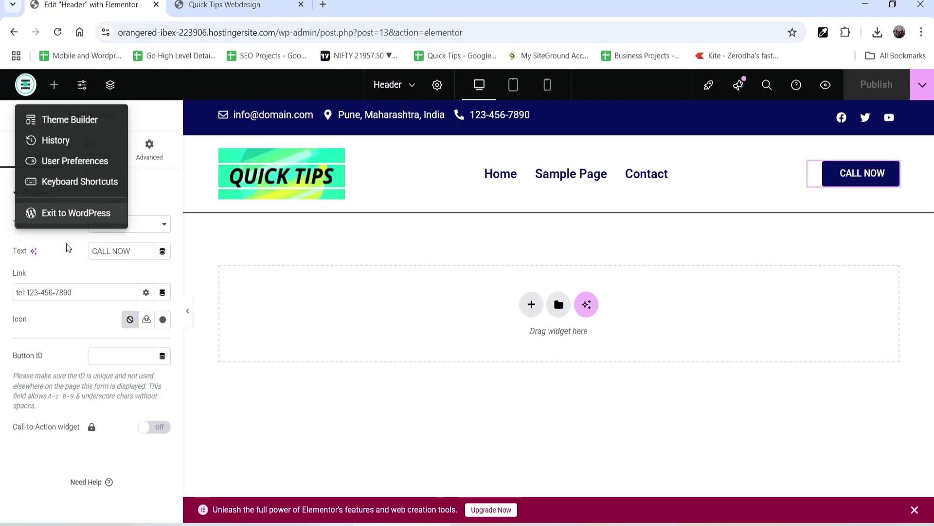
click(84, 218)
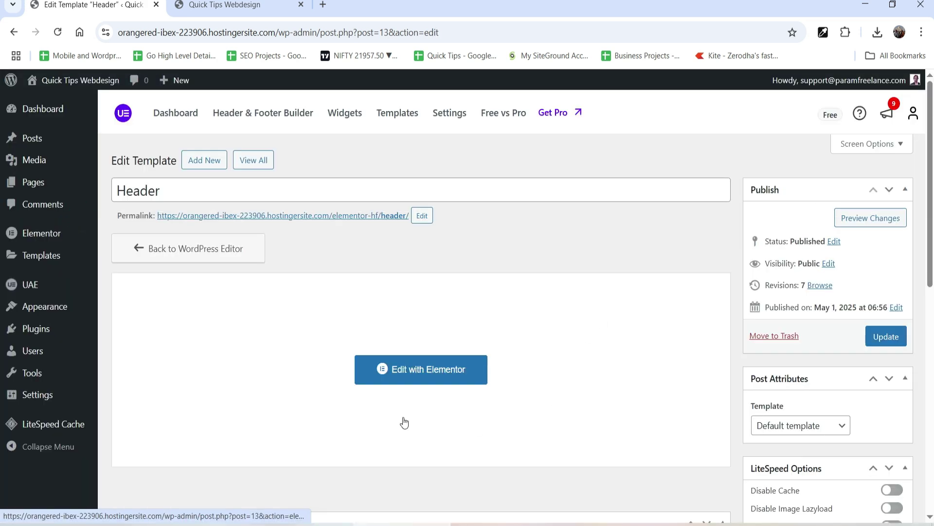
mouse_move(34, 291)
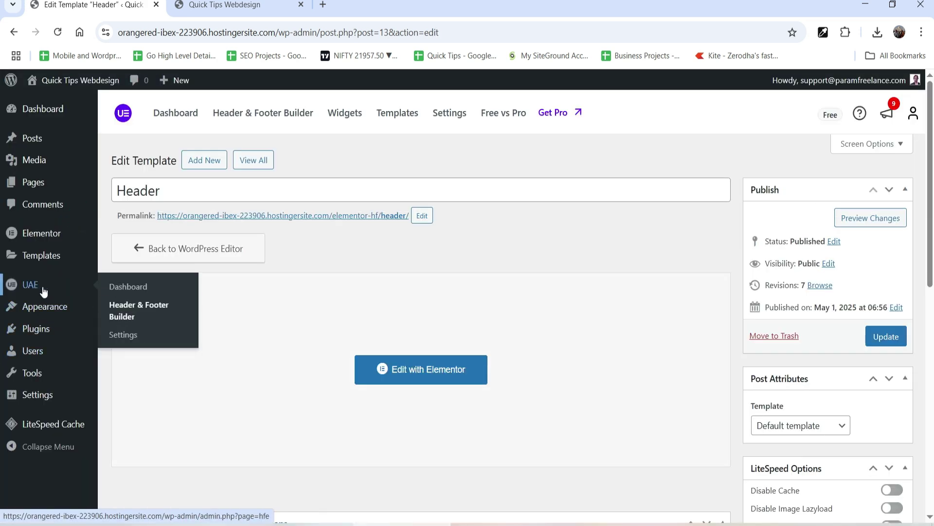
click(125, 312)
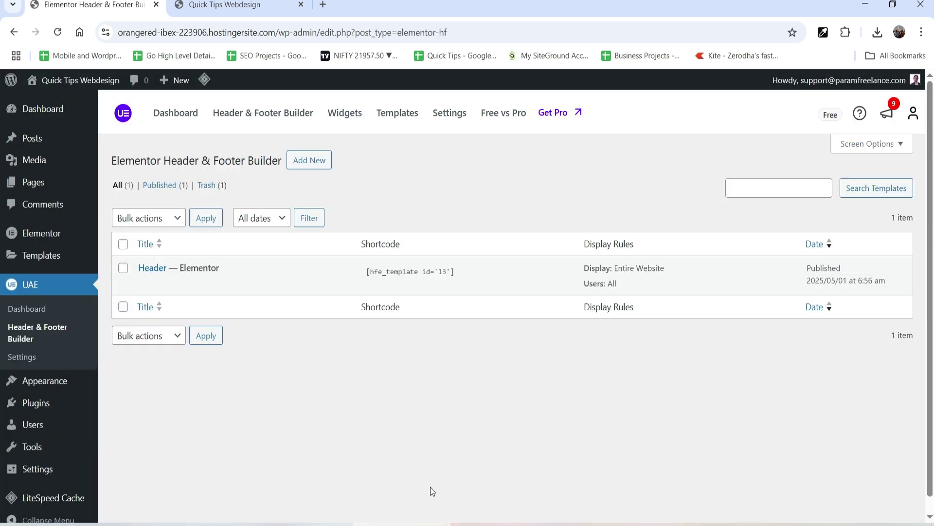
Step: Publish a new 'Footer' template of type Footer, shown on the Entire Website to All users
click(308, 160)
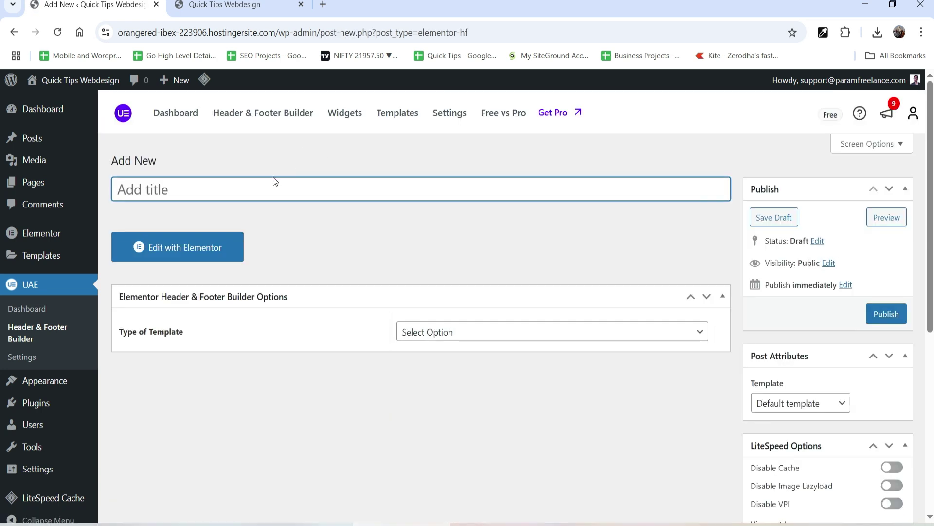
text(Footer)
click(452, 331)
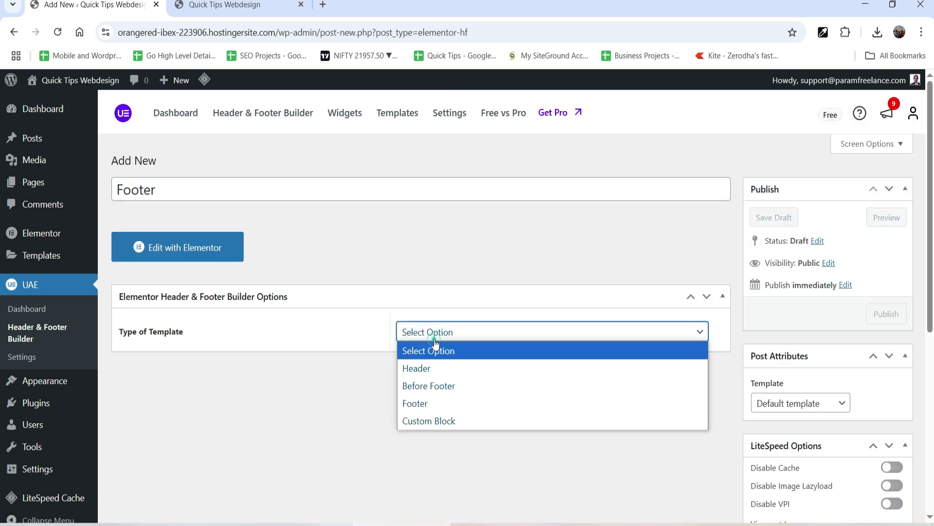
click(452, 403)
scroll(302, 311, down, 3)
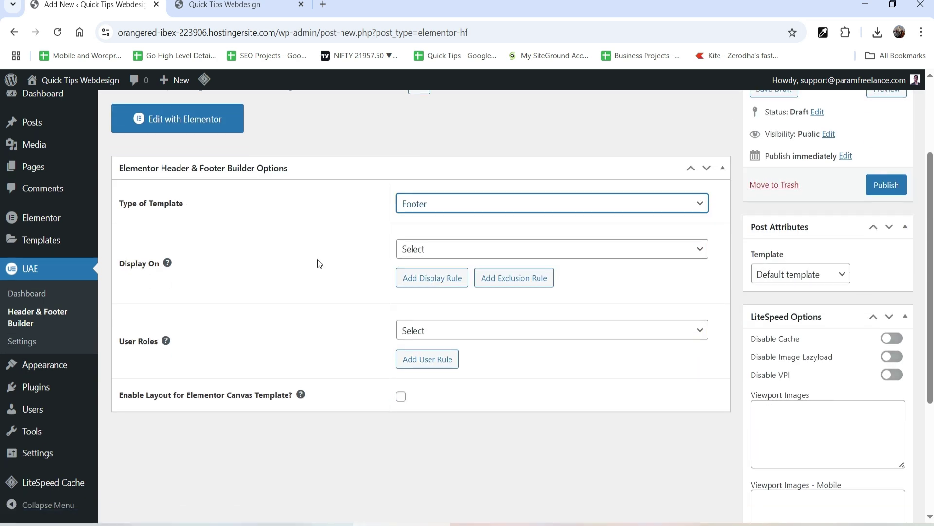
click(439, 242)
click(452, 300)
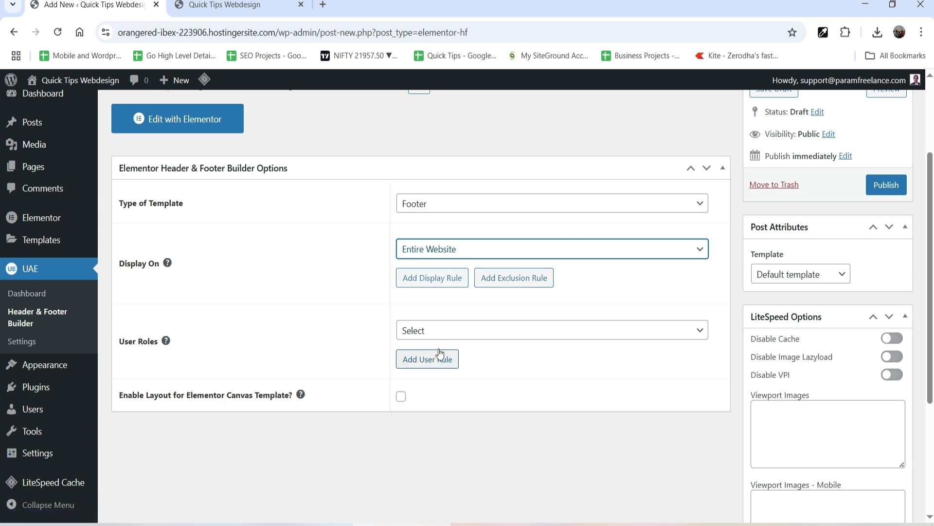
click(463, 336)
click(441, 121)
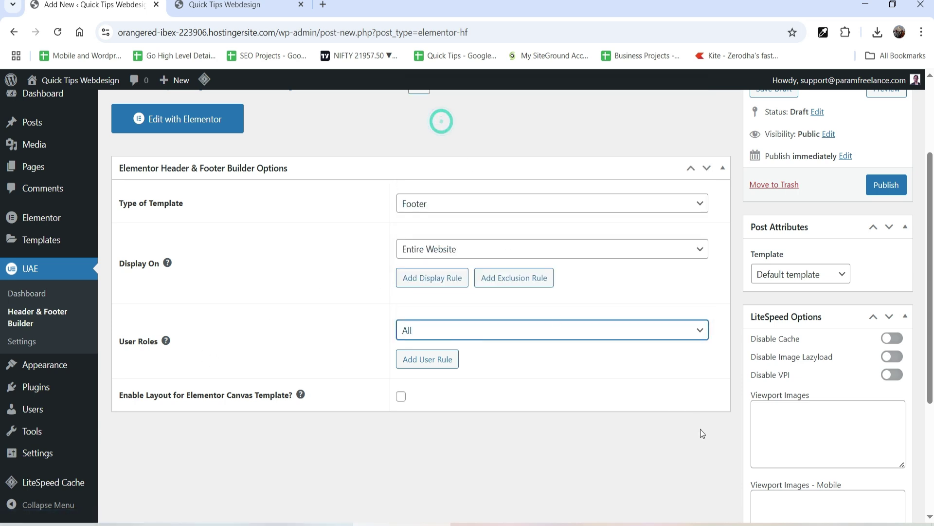
click(888, 185)
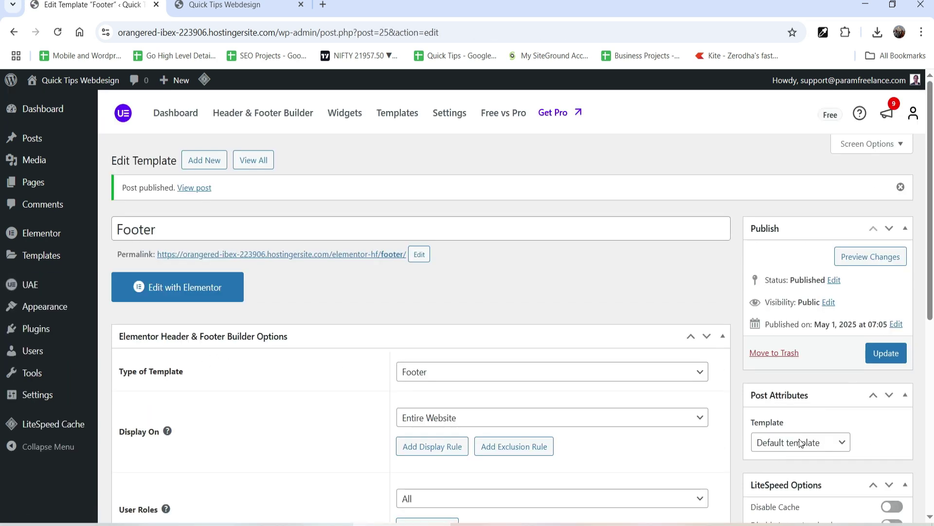
Step: Open the Footer template in Elementor and start a new flexbox section
click(203, 294)
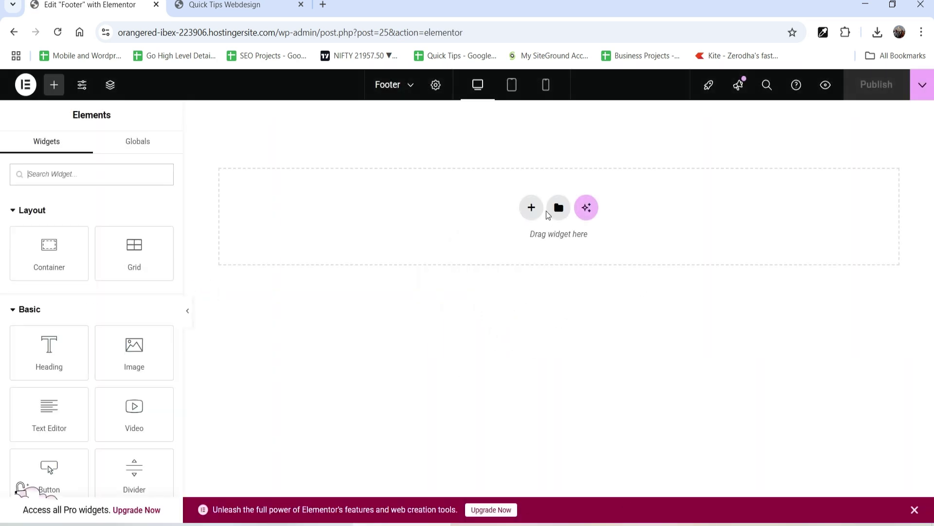
click(534, 207)
click(526, 244)
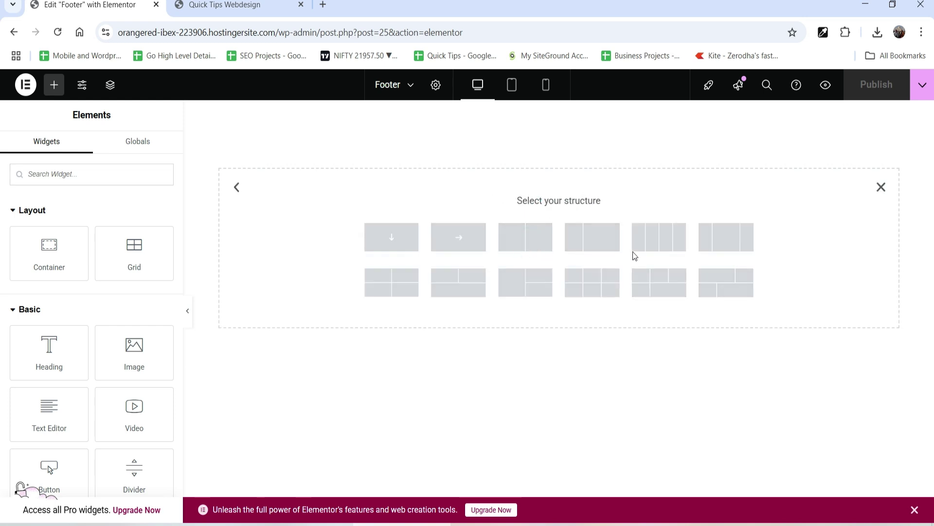
Step: Add a three-column structure with column widths of 30%, 40% and 30%
click(710, 235)
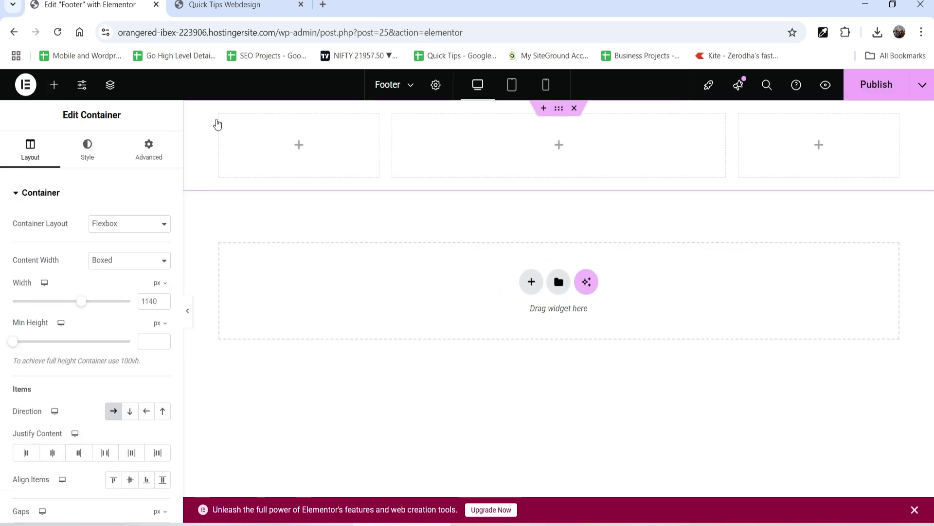
click(220, 114)
text(30)
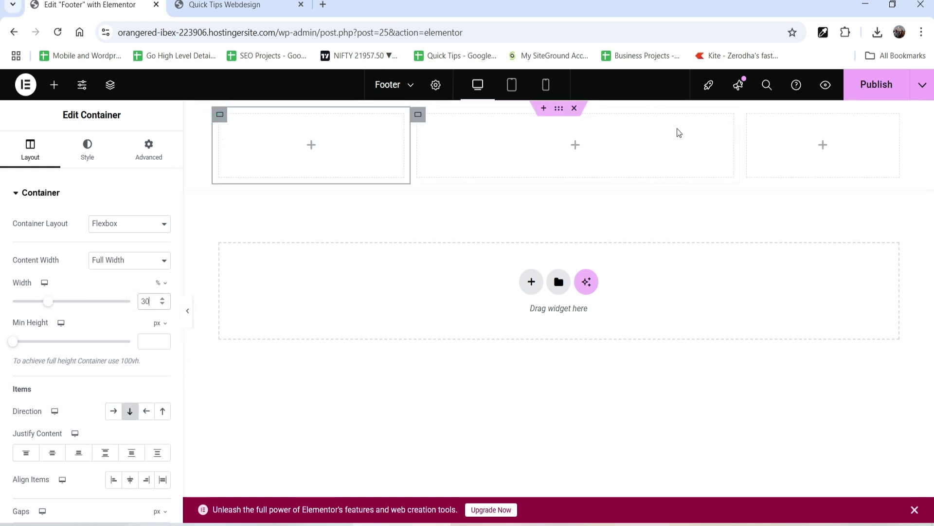
click(420, 115)
double_click(146, 300)
text(10)
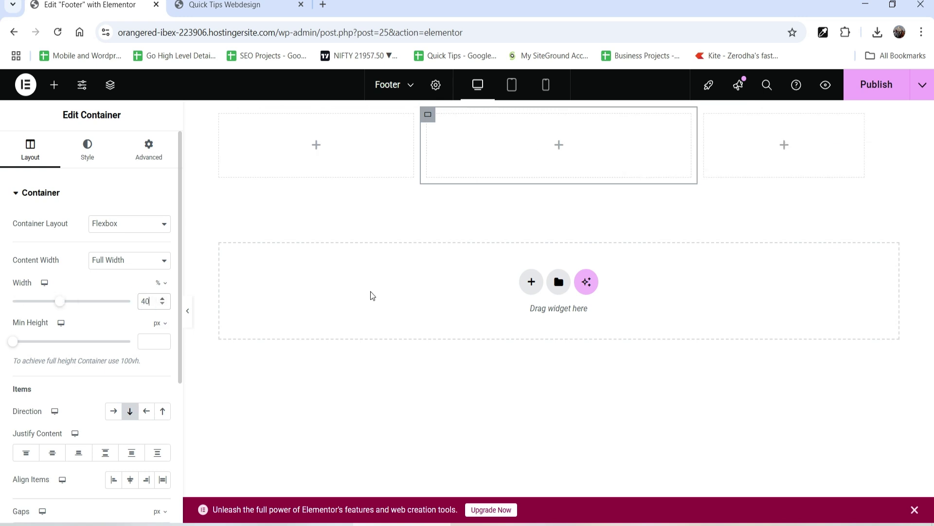
click(706, 115)
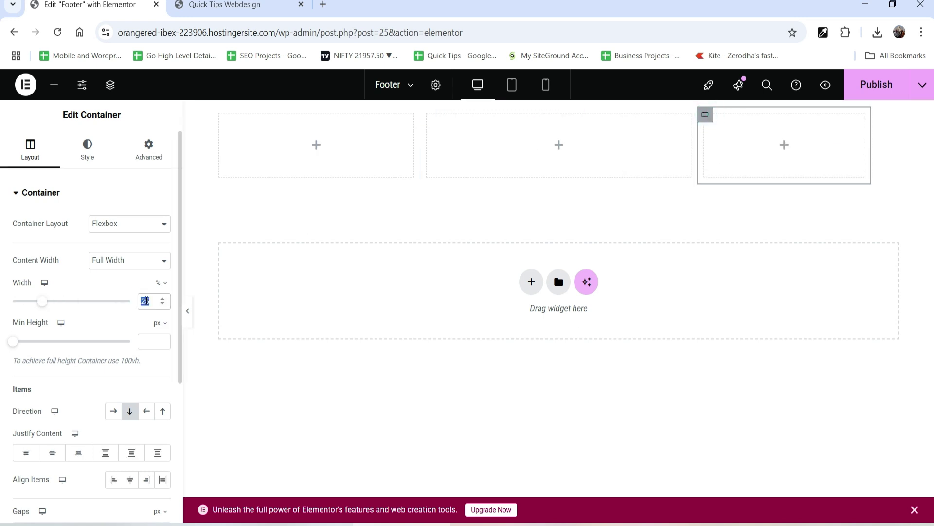
text(30)
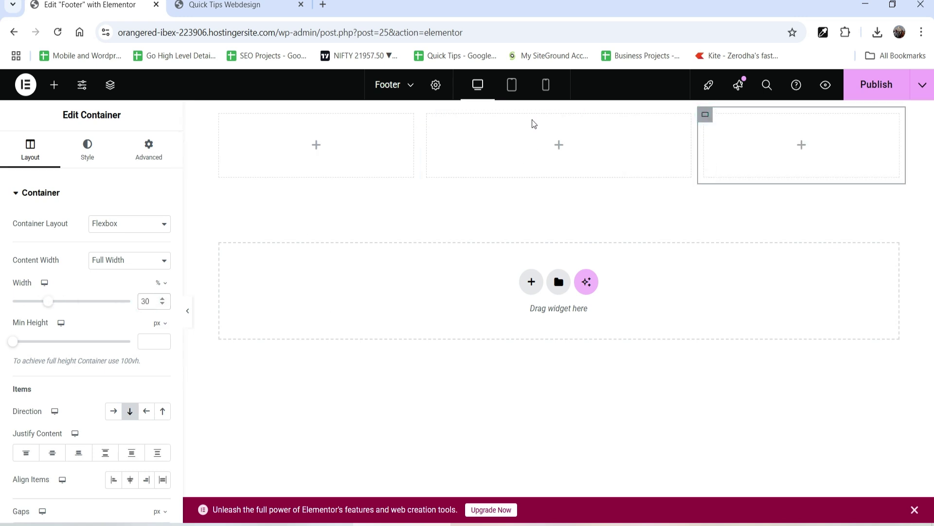
Step: Set the footer section's top and bottom padding to 50
click(559, 109)
click(140, 160)
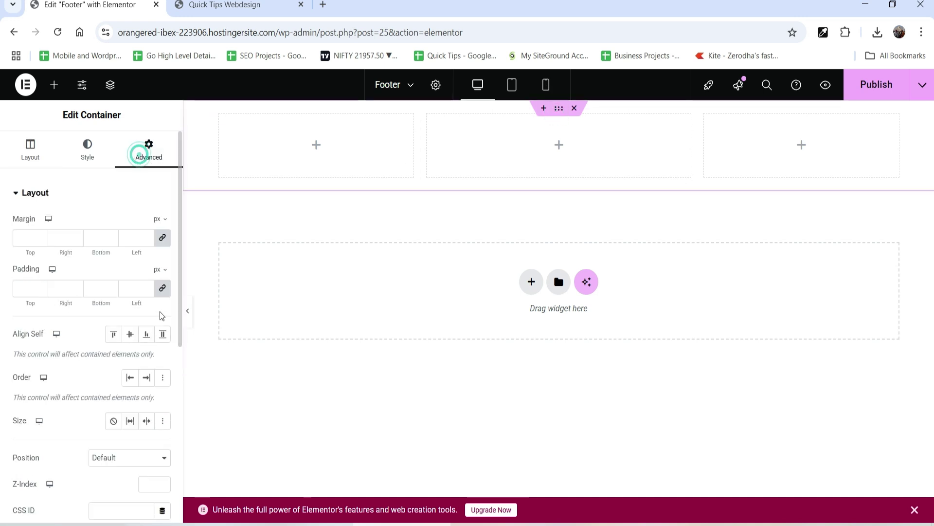
click(162, 288)
text(50)
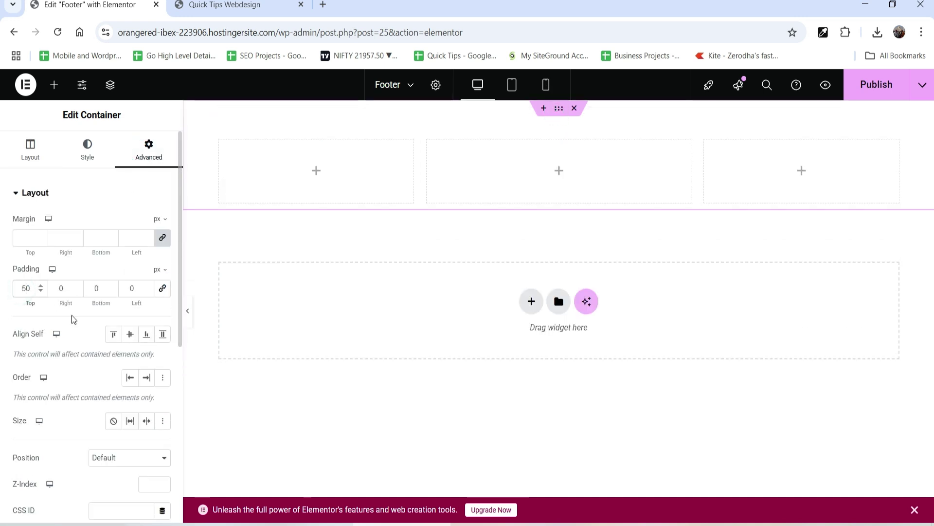
click(96, 289)
text(50)
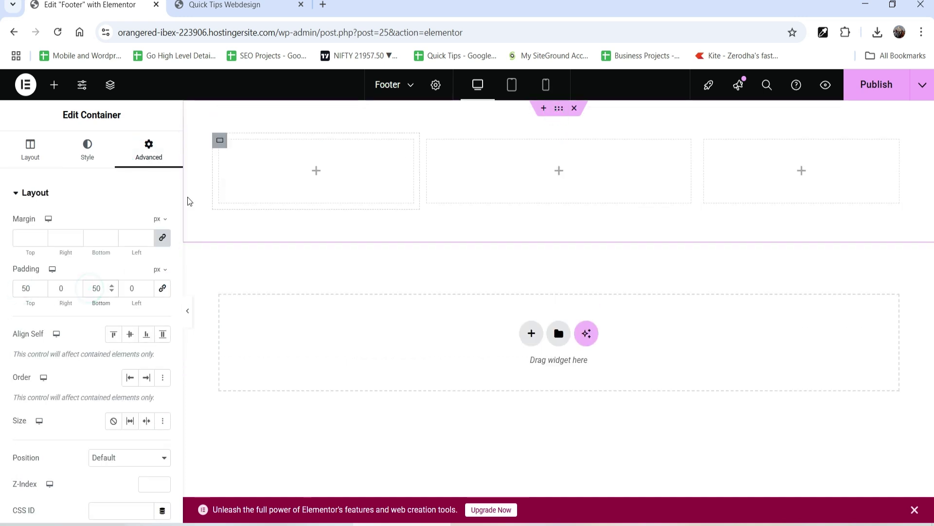
Step: Give the section a classic background using the navy global colour
click(87, 148)
click(112, 250)
click(146, 277)
click(48, 465)
Step: Insert the QUICK TIPS logo image into the first footer column
click(316, 172)
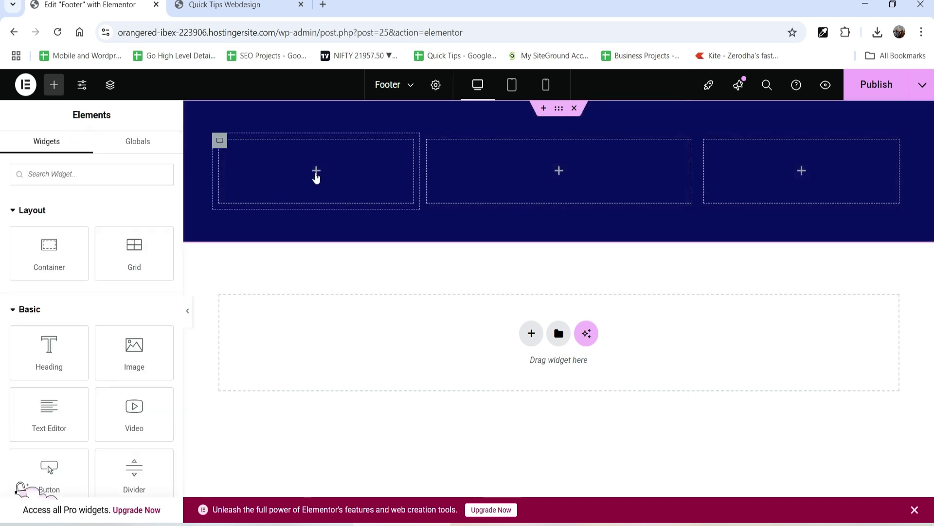
drag(134, 350, 373, 160)
click(83, 250)
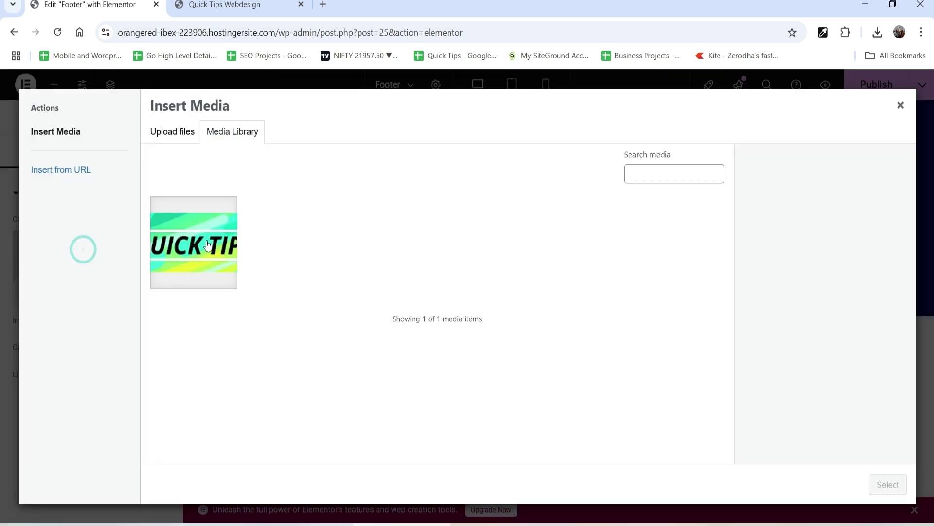
click(204, 243)
click(888, 486)
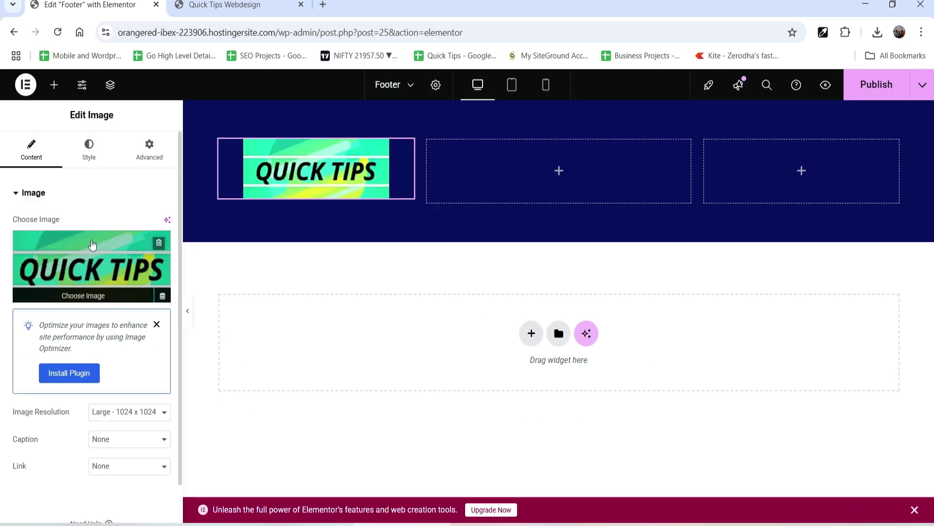
Step: Add a Text Editor paragraph below the logo with white text colour
click(54, 85)
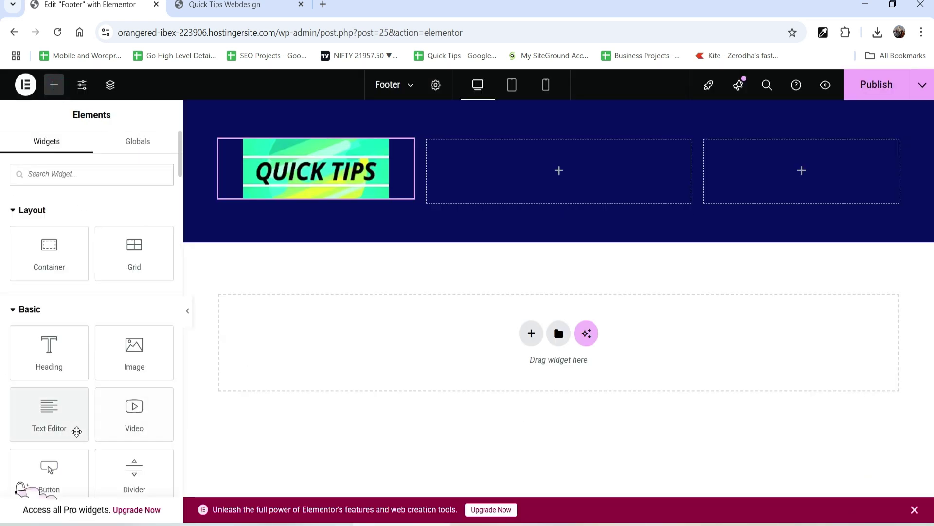
drag(45, 419, 307, 197)
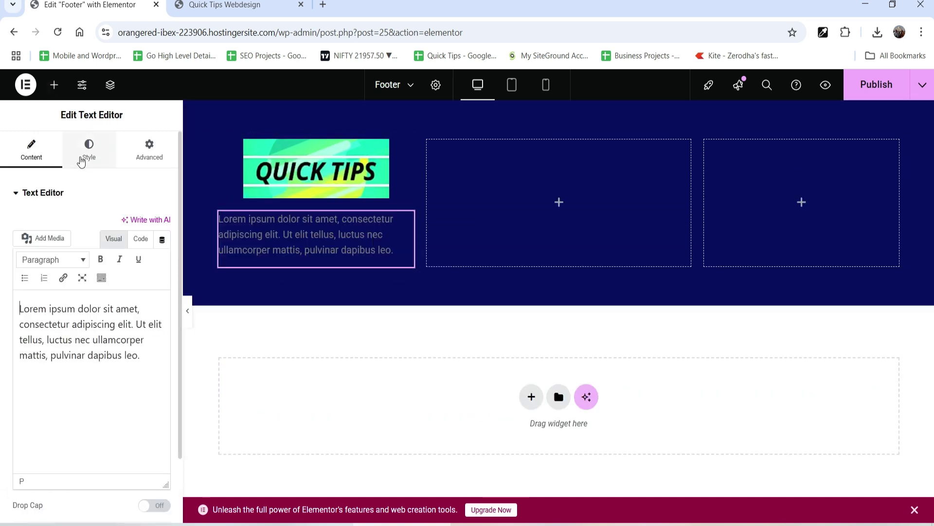
click(82, 155)
click(146, 391)
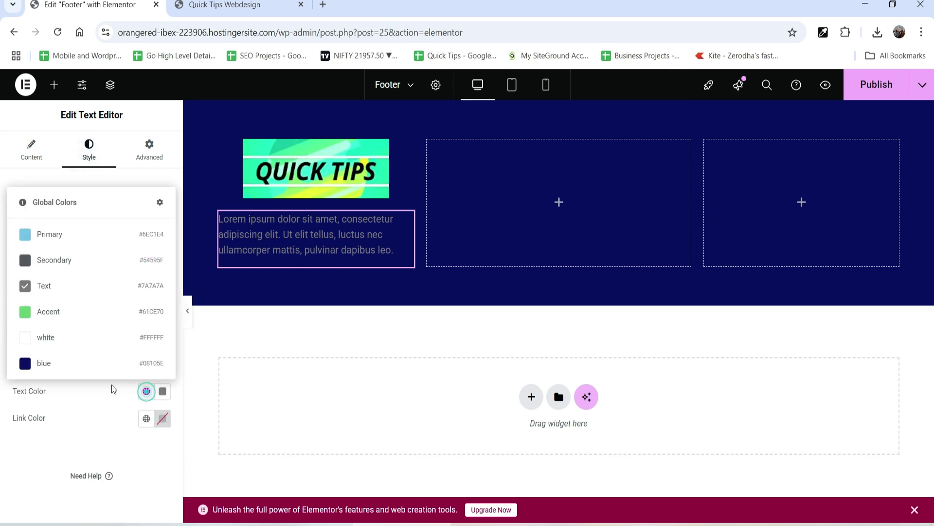
click(49, 335)
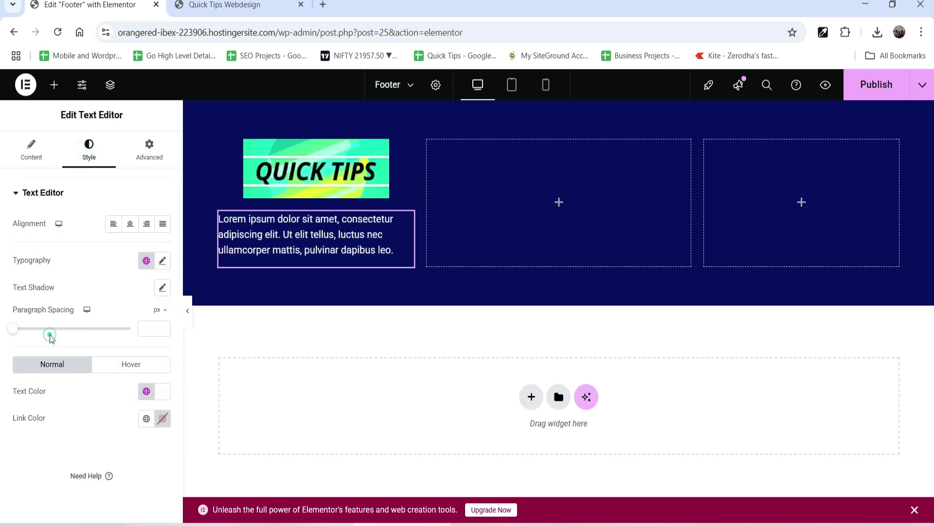
Step: Align the QUICK TIPS logo to the left
click(307, 173)
click(84, 159)
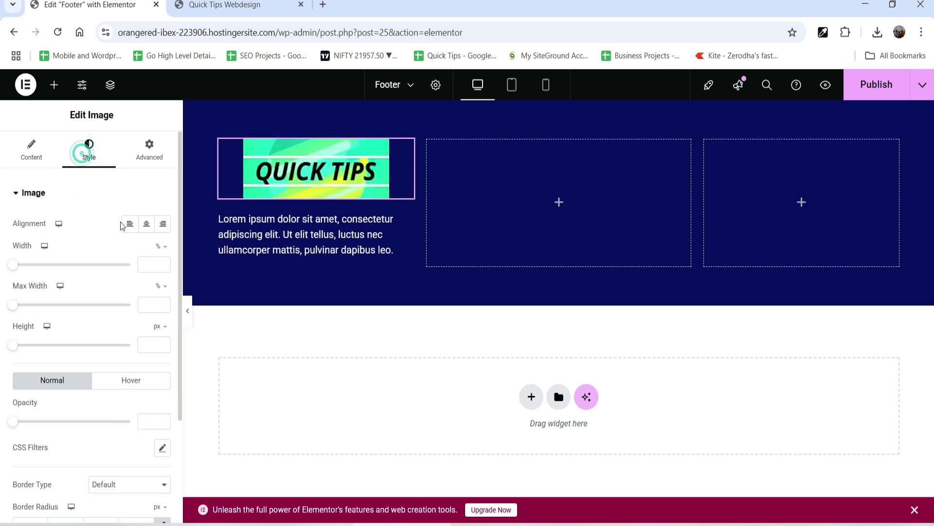
click(129, 223)
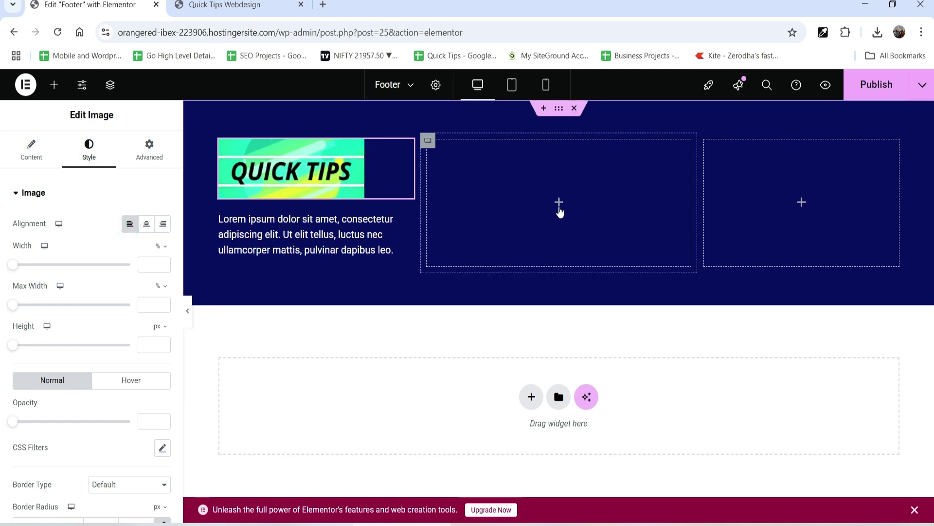
click(559, 202)
Step: Add a white H3 'Quick Links' heading to the middle column
drag(42, 350, 632, 224)
key(ctrl+a)
text(Qu)
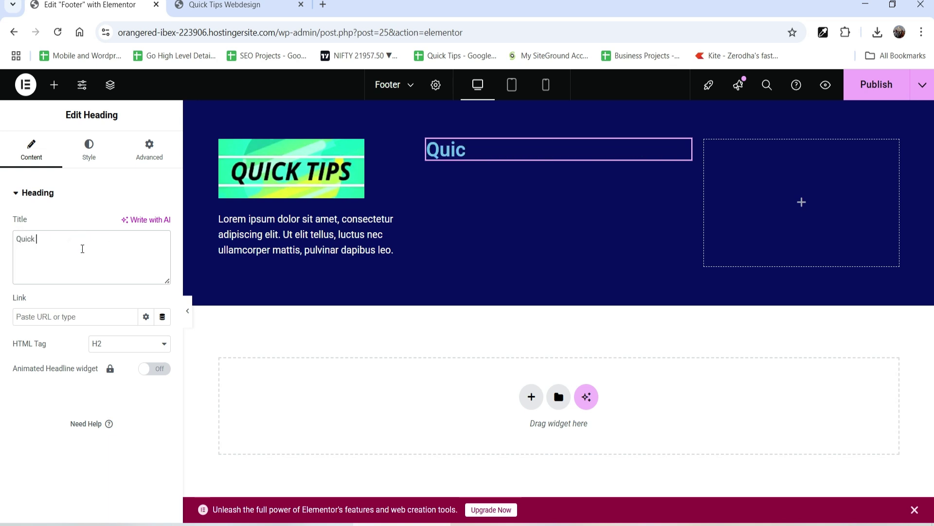
click(107, 345)
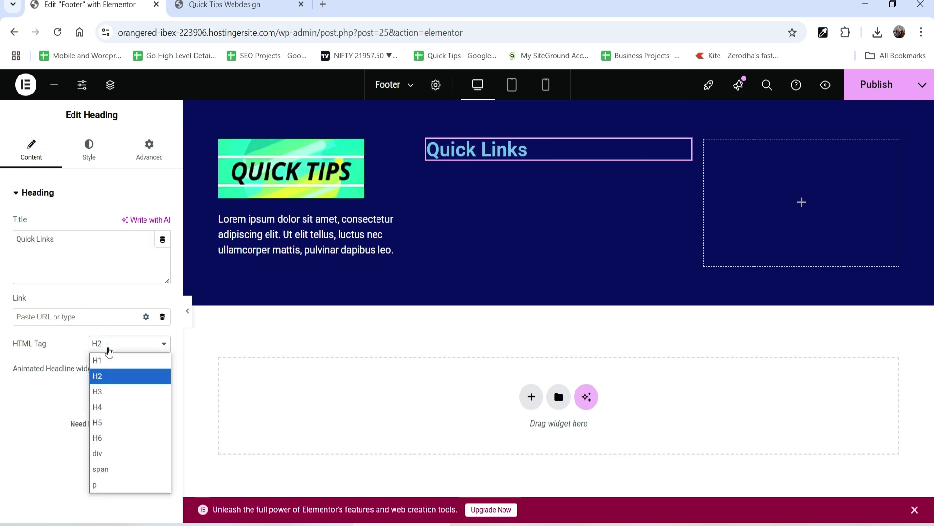
click(118, 390)
click(89, 151)
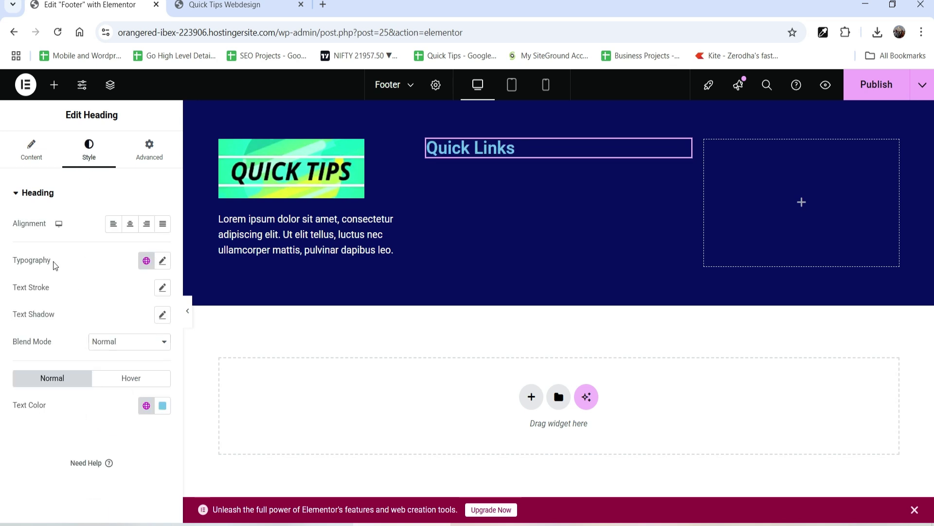
click(150, 410)
click(28, 353)
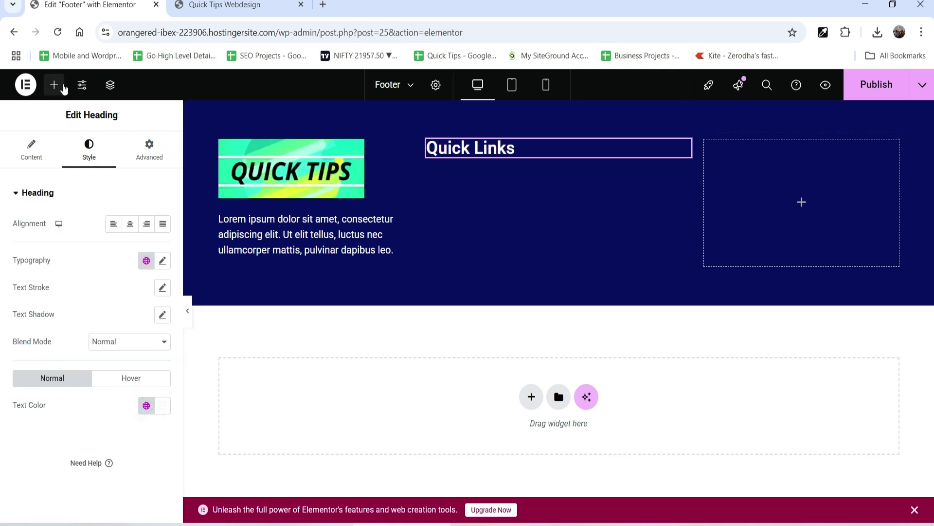
Step: Add a Navigation Menu below it with Vertical layout and white link text
click(56, 85)
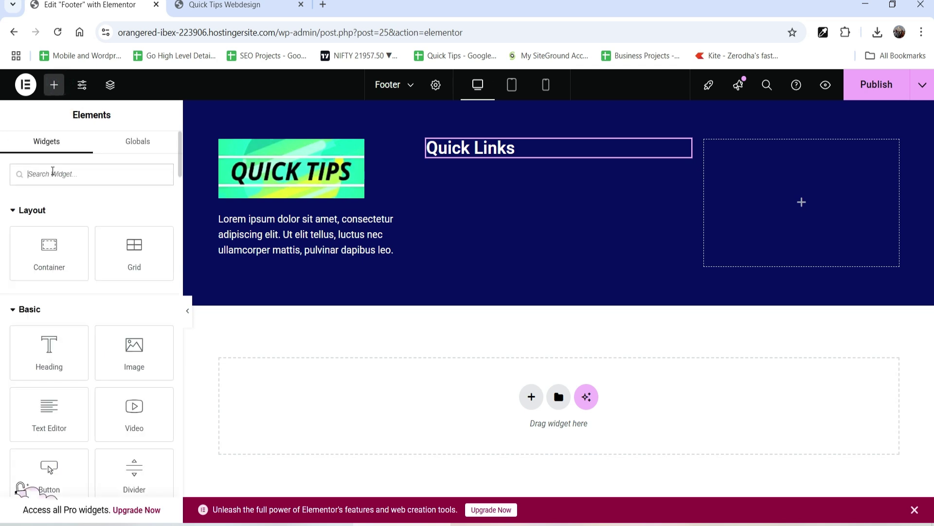
text(menu)
drag(145, 225, 502, 146)
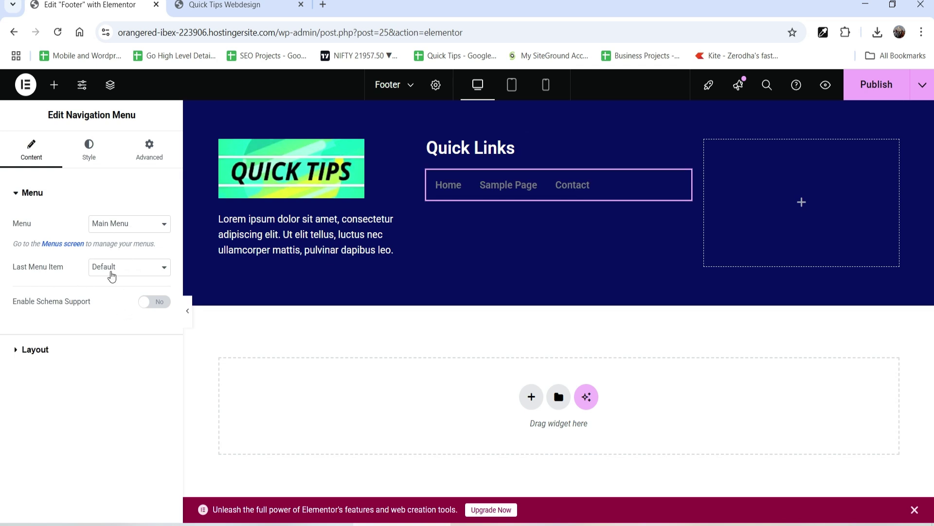
click(87, 351)
click(121, 255)
click(115, 286)
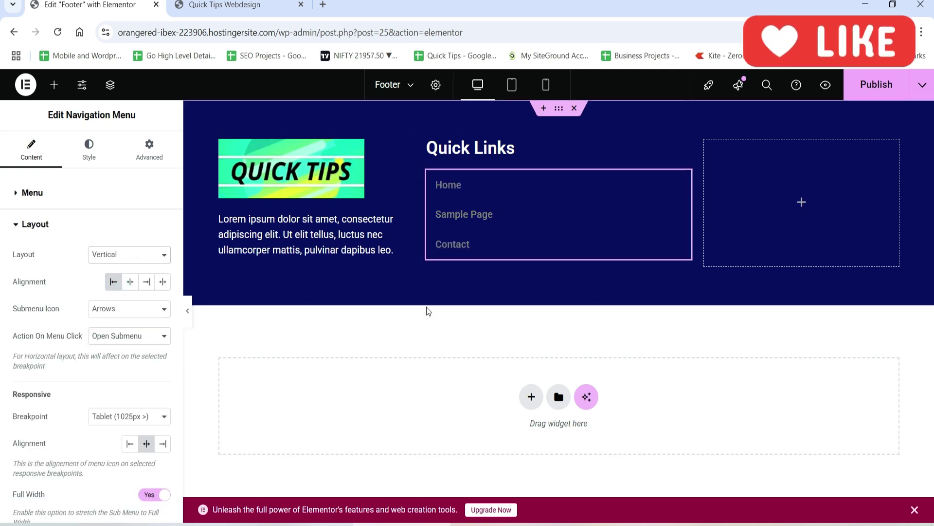
click(103, 143)
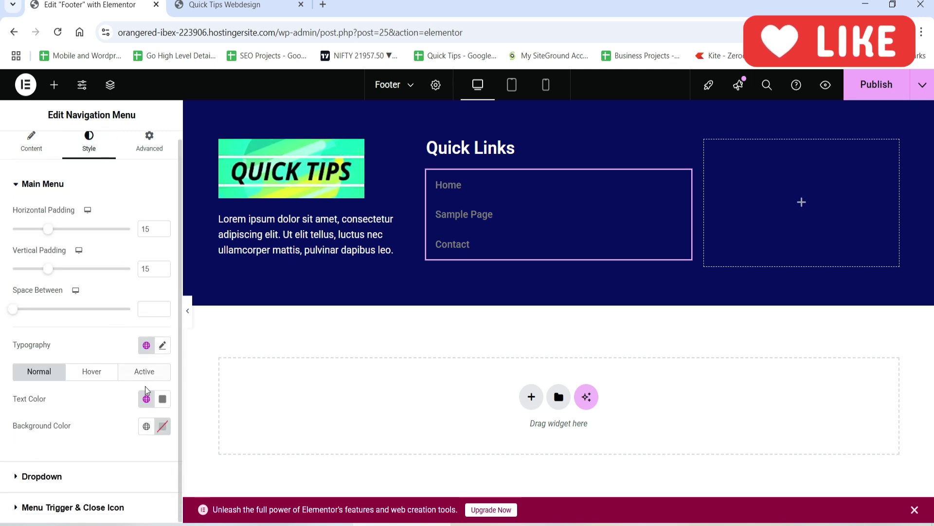
click(146, 399)
click(56, 344)
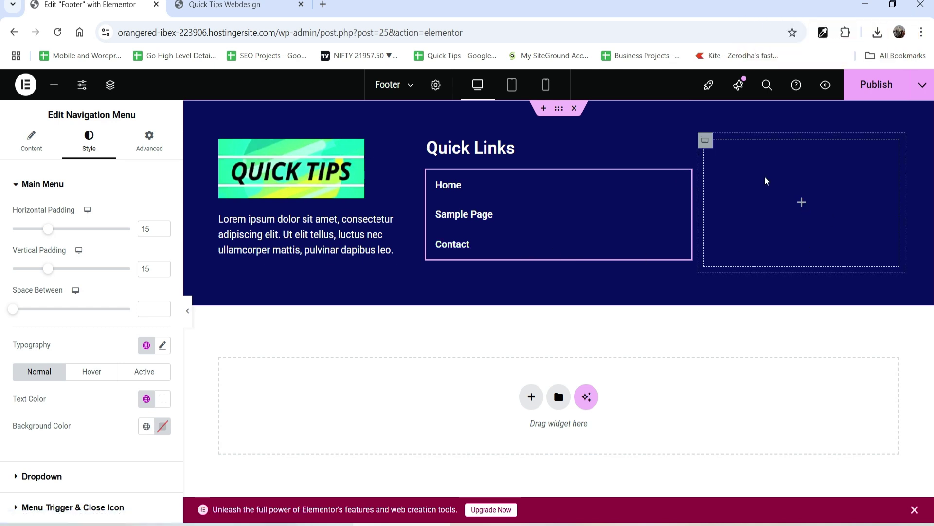
Step: Copy the Quick Links heading into the third column and retitle it Contact
right_click(624, 143)
click(662, 202)
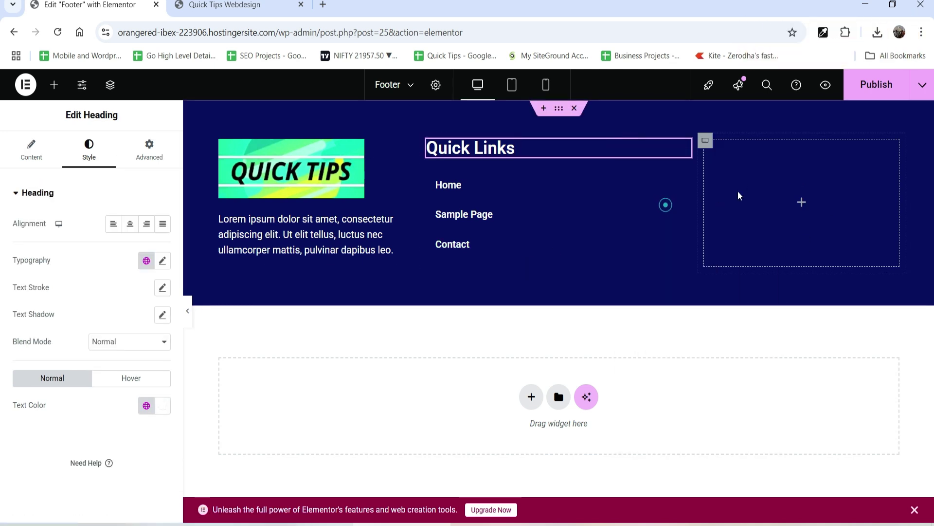
right_click(754, 194)
click(792, 285)
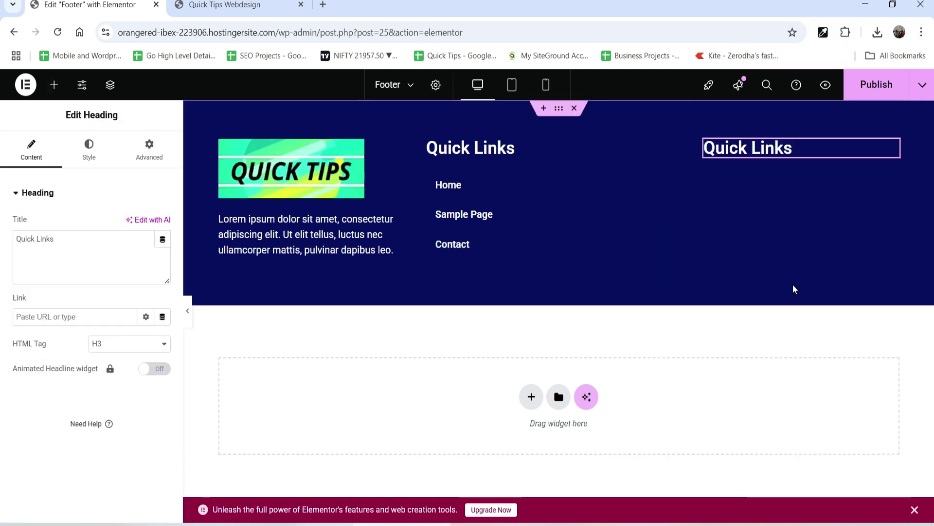
text(Contact)
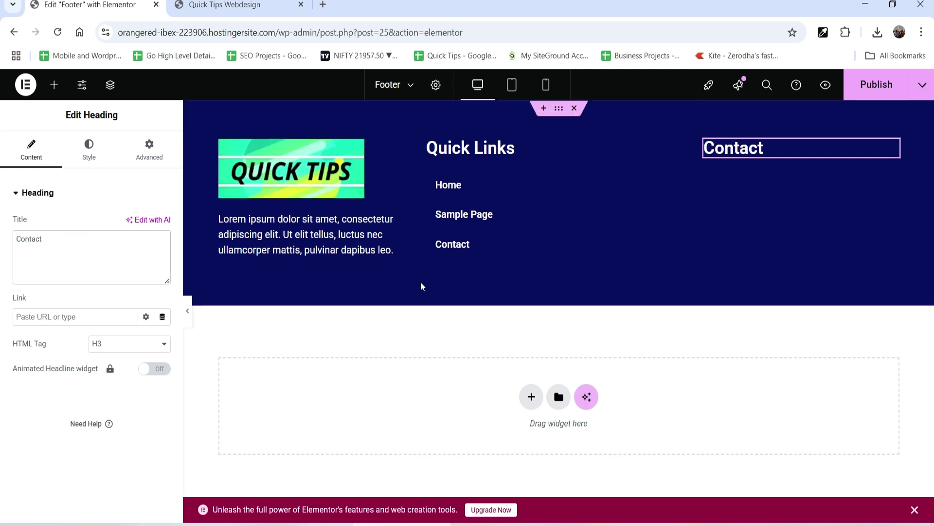
Step: Add an Icon List under Contact, giving the first item a phone icon
click(54, 87)
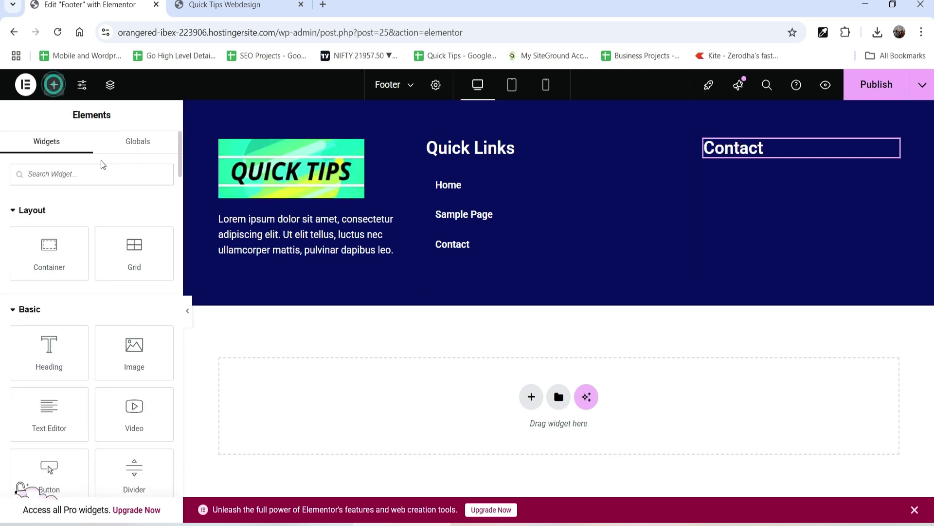
click(87, 179)
text(icon)
drag(50, 291, 760, 149)
click(65, 275)
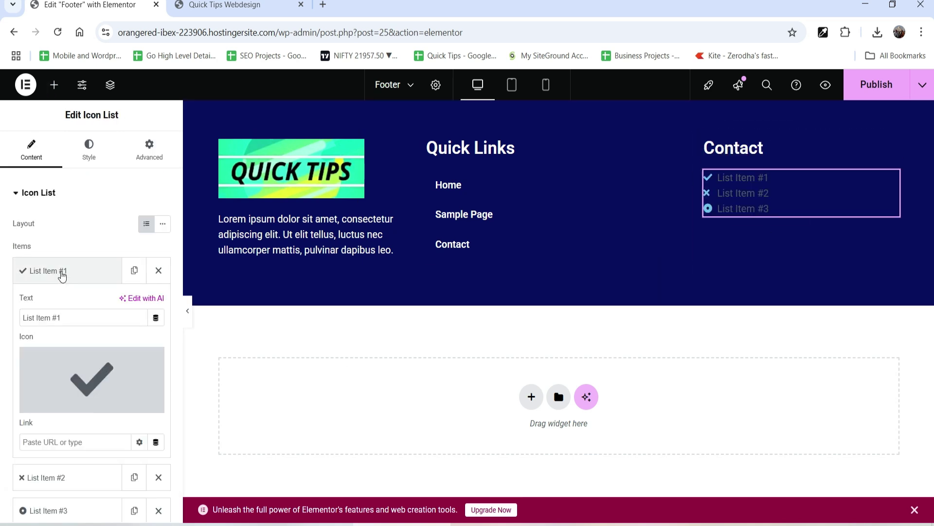
click(76, 372)
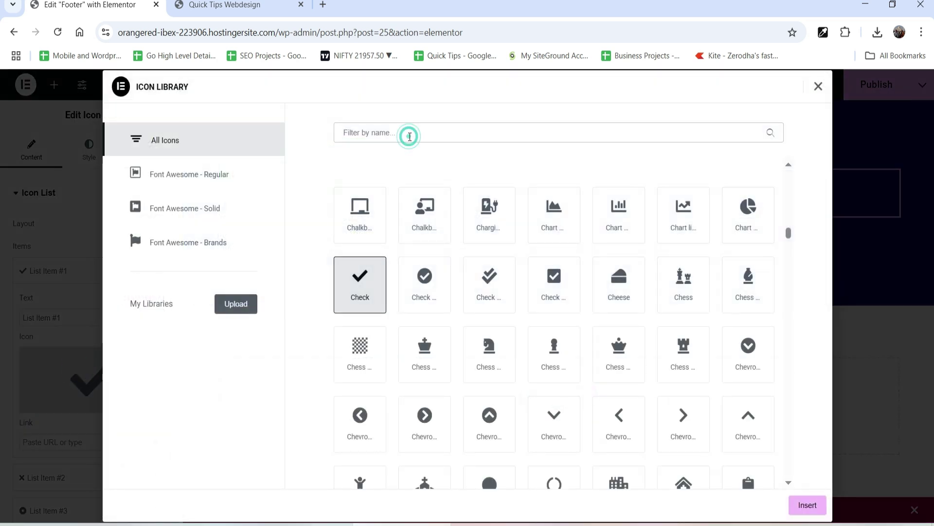
text(phone)
click(427, 285)
click(807, 505)
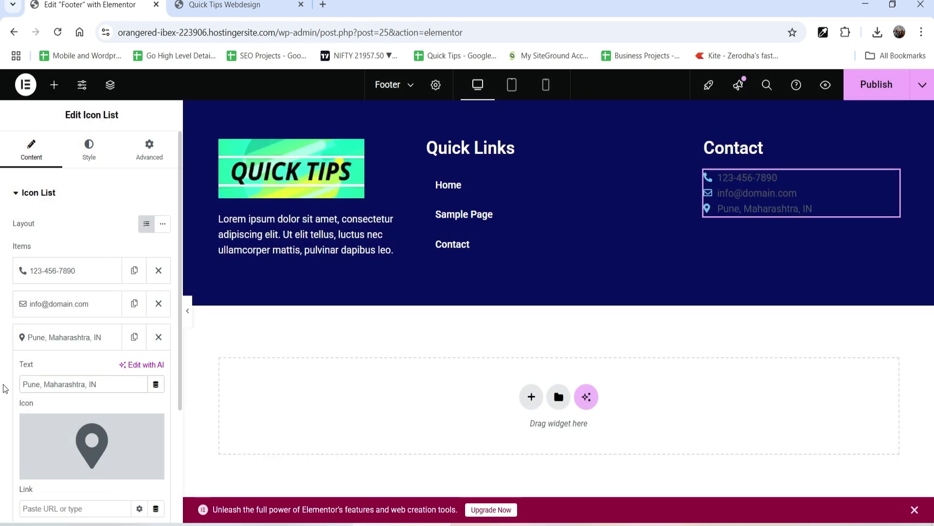
Step: Finish the India location line and style the list with wider spacing and larger white icons and text
key(BackSpace)
text(ndia)
click(54, 337)
click(89, 146)
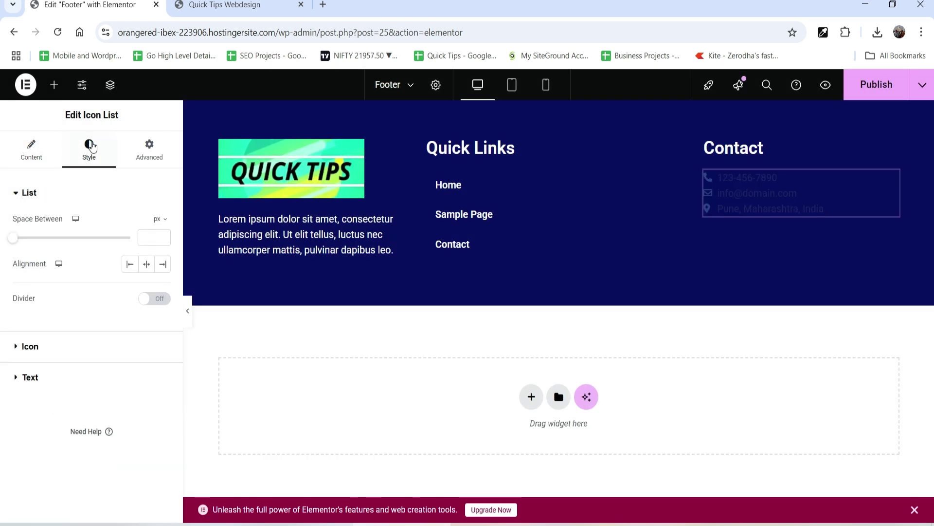
drag(14, 244, 21, 242)
click(29, 346)
click(146, 278)
click(46, 444)
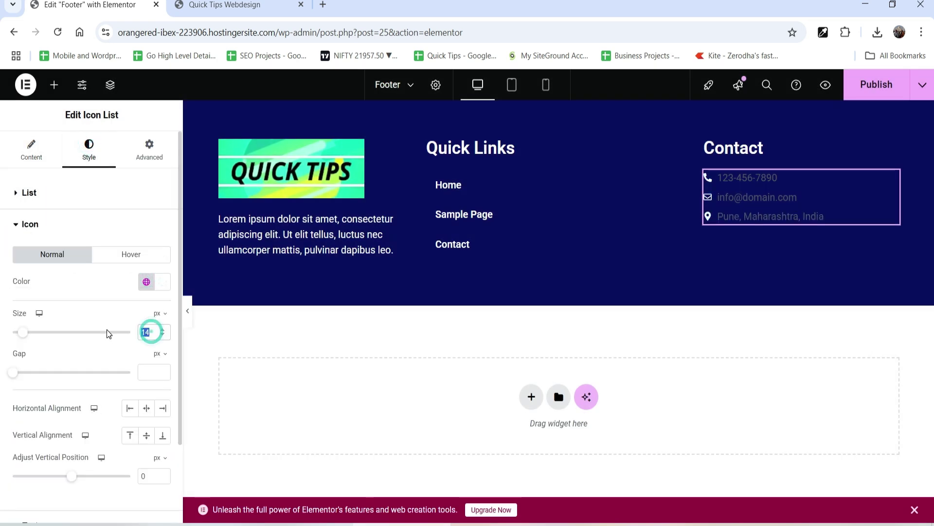
drag(150, 330, 155, 329)
click(31, 254)
click(163, 286)
click(146, 367)
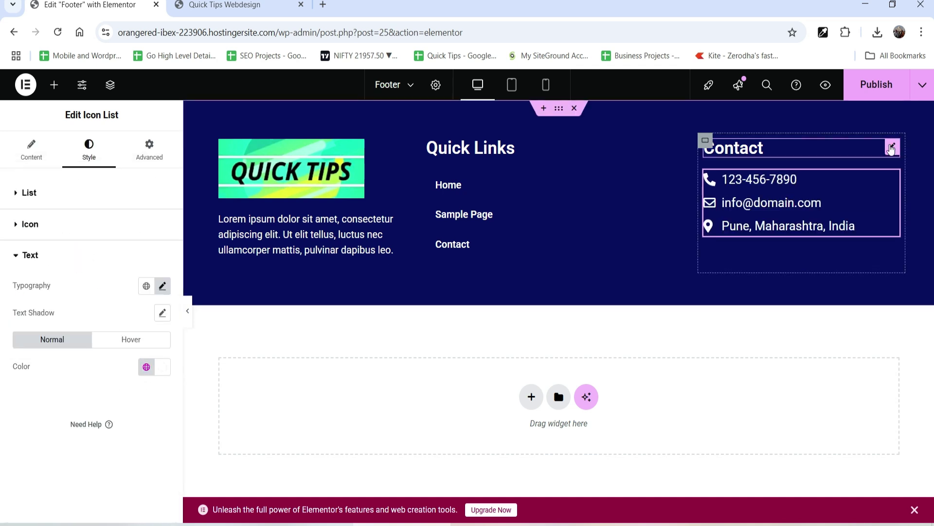
Step: Add a left-aligned Social Icons widget below the contact list
click(51, 88)
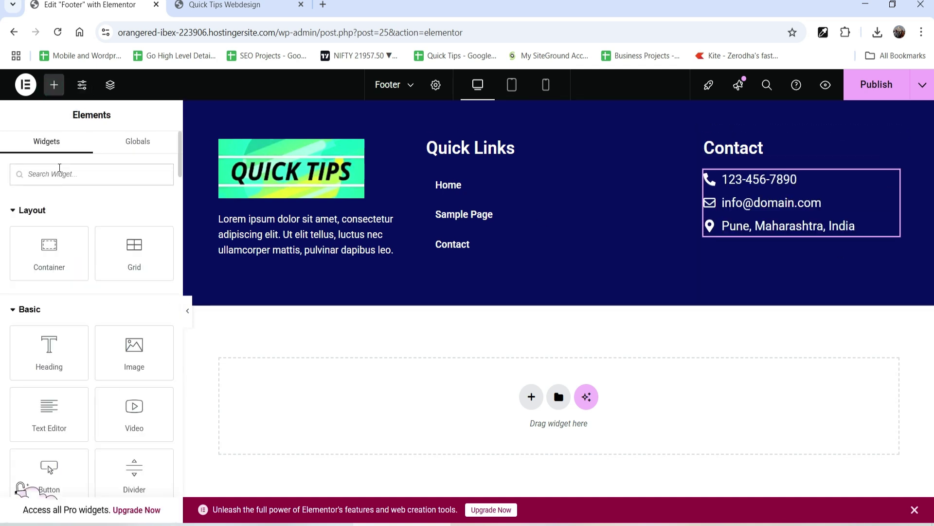
click(59, 168)
text(soc)
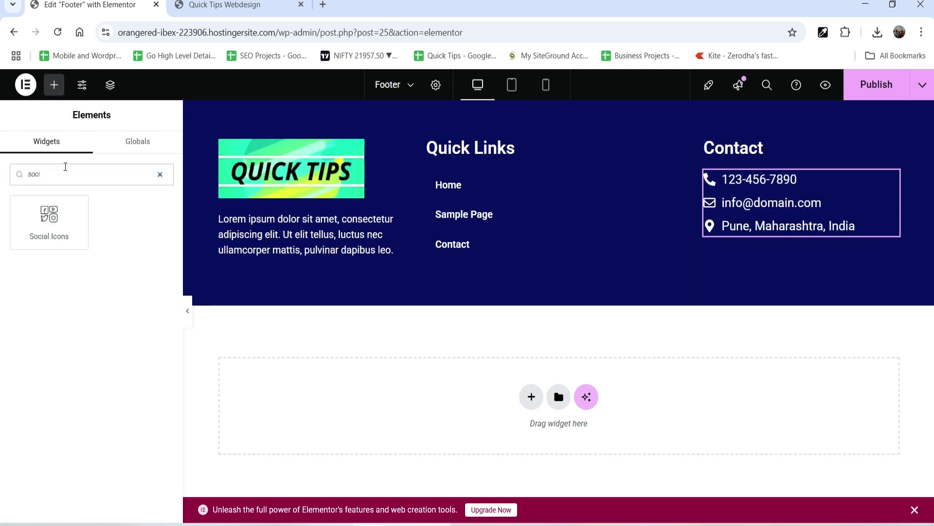
drag(48, 215, 794, 241)
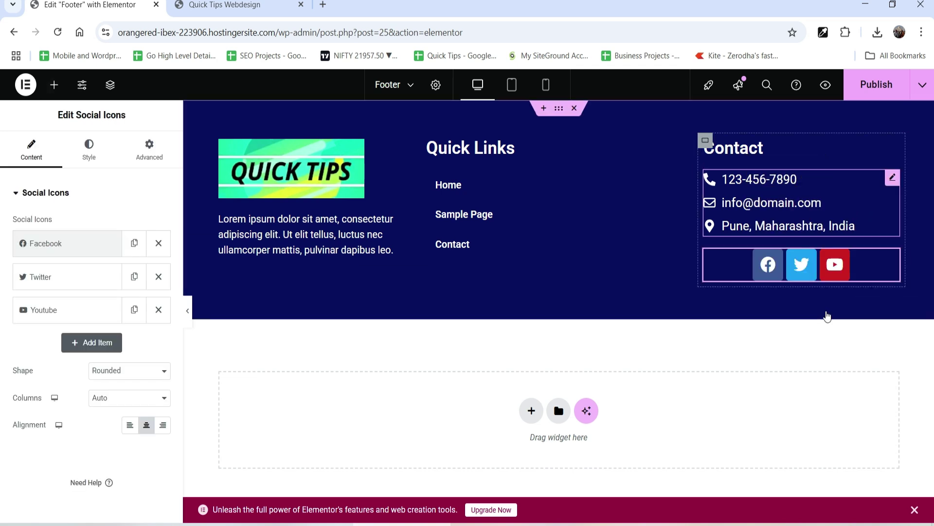
click(89, 145)
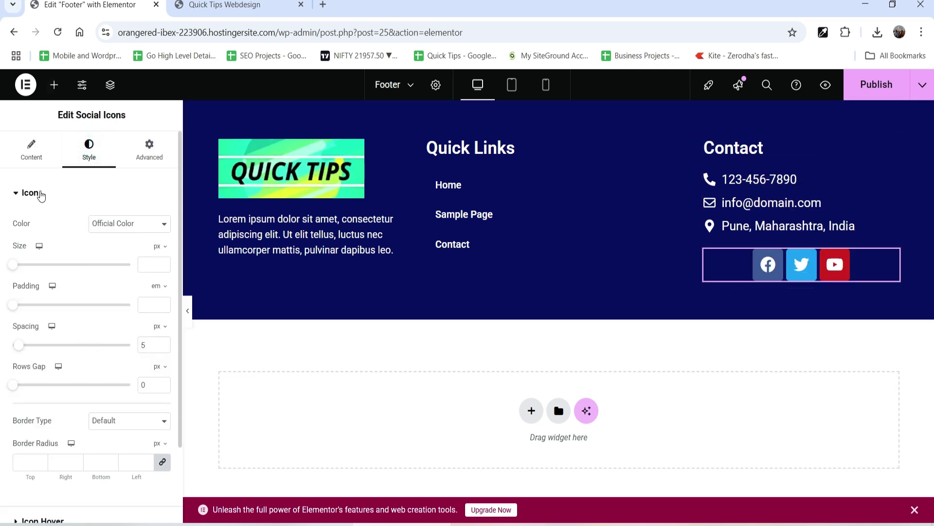
click(31, 145)
click(130, 424)
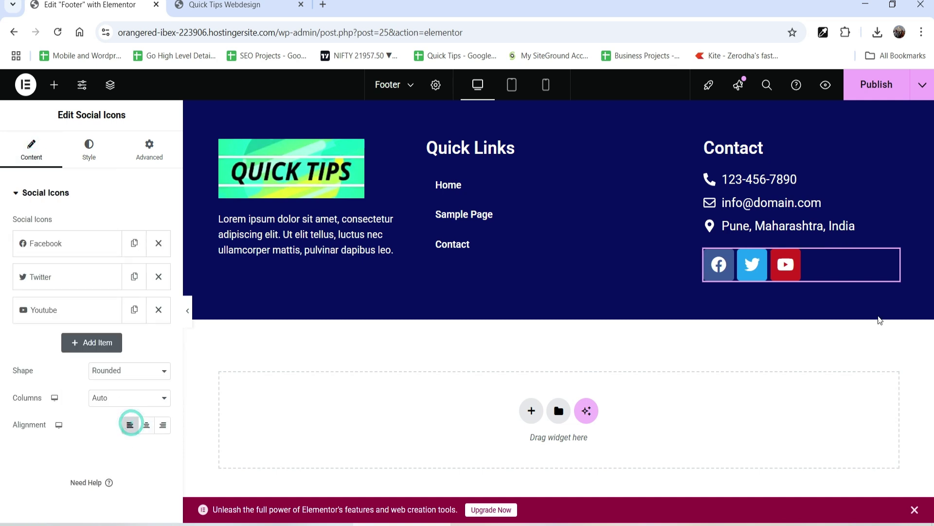
Step: Review the Facebook, Twitter and YouTube social icon items
click(69, 242)
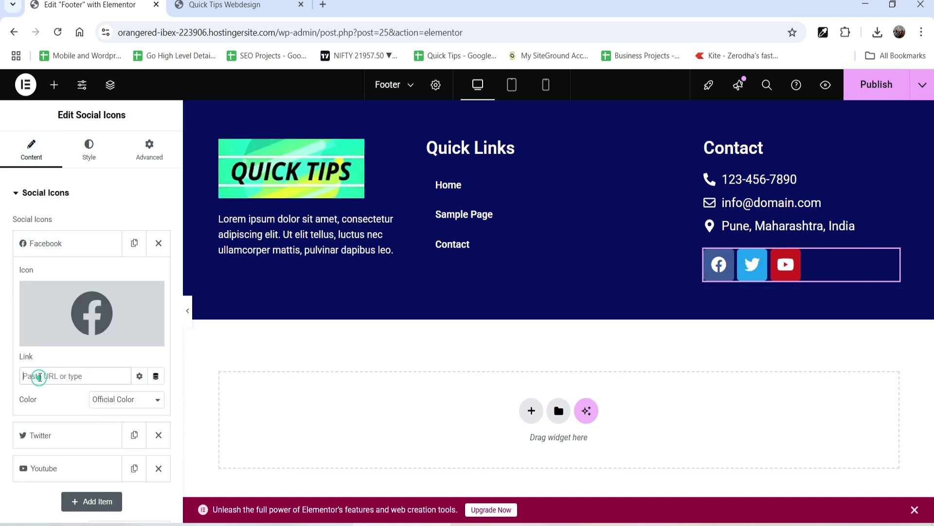
click(48, 245)
click(42, 283)
click(39, 413)
click(64, 274)
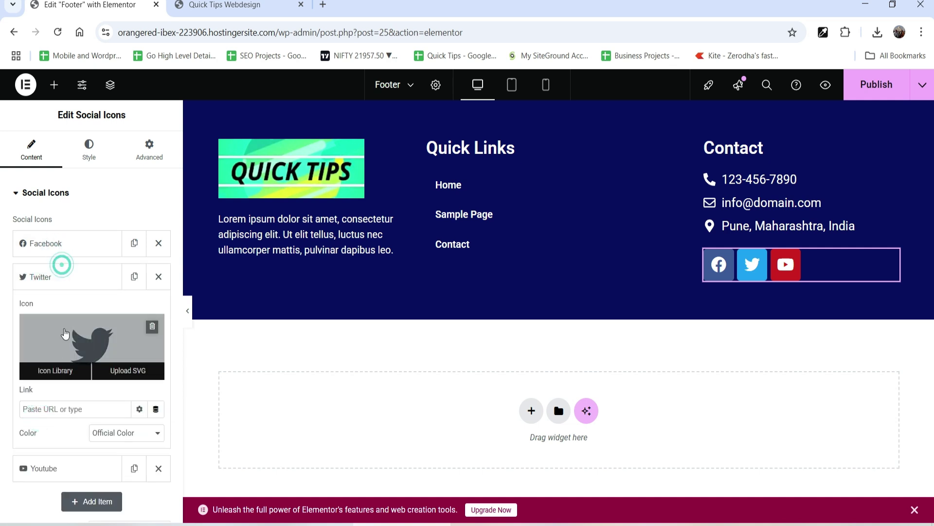
click(44, 317)
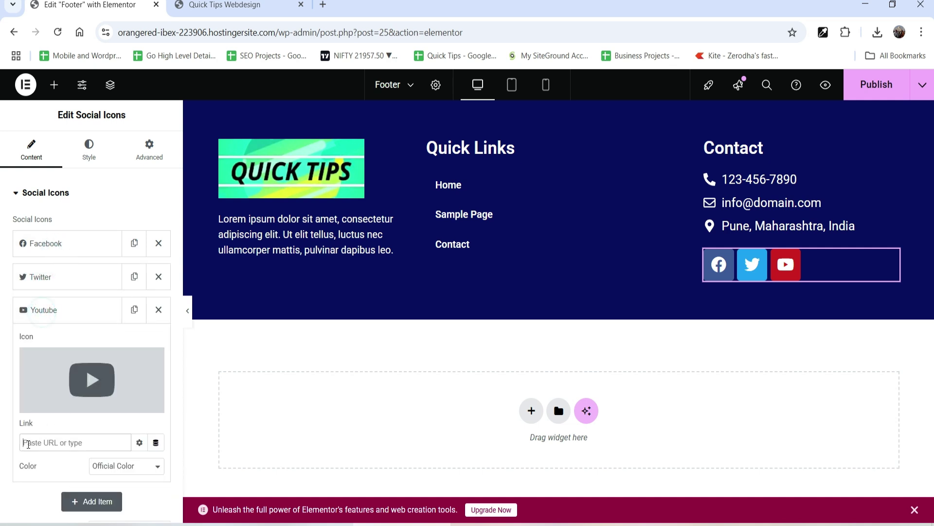
click(56, 310)
Step: Add a fourth social icon set to Instagram
click(79, 350)
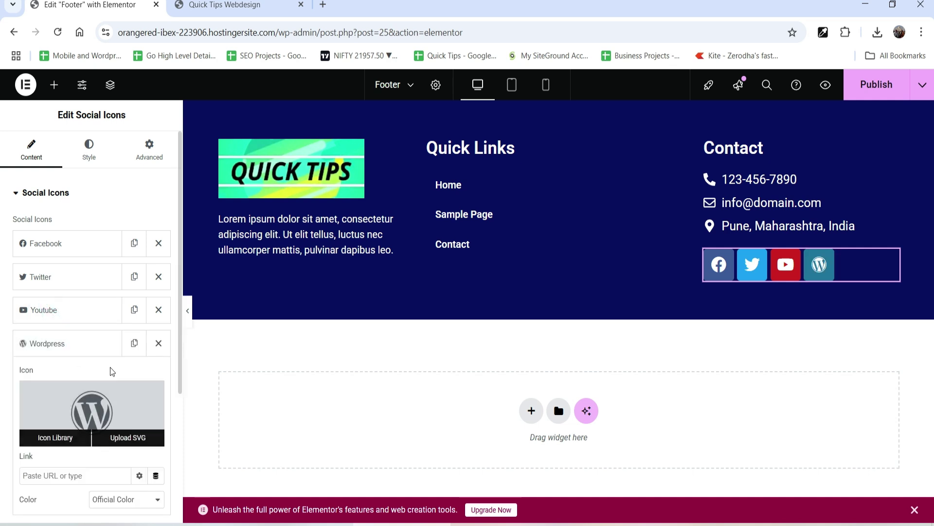
scroll(70, 414, down, 2)
click(126, 438)
click(54, 328)
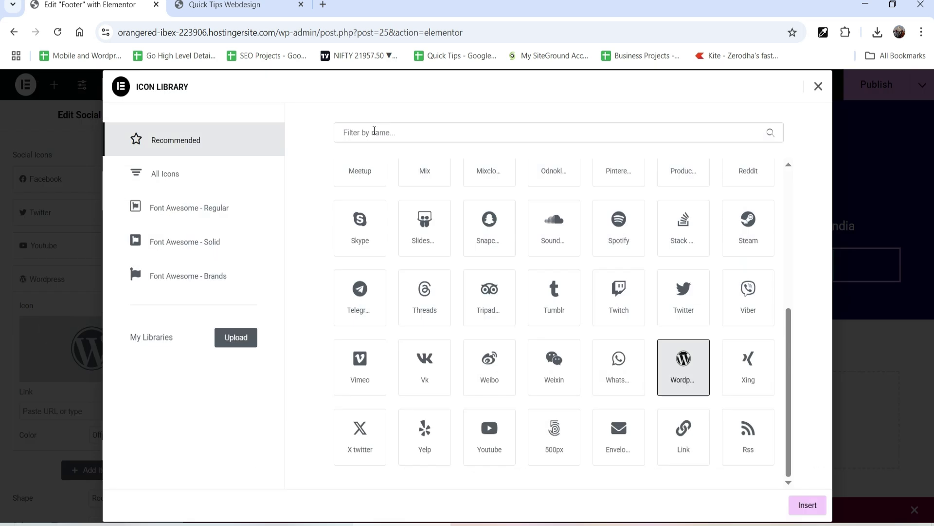
click(370, 137)
text(ins)
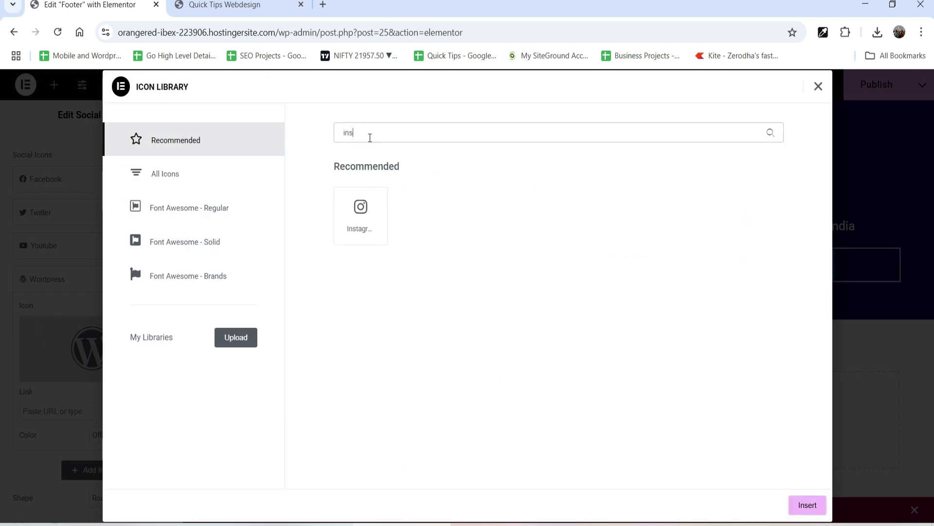
click(382, 222)
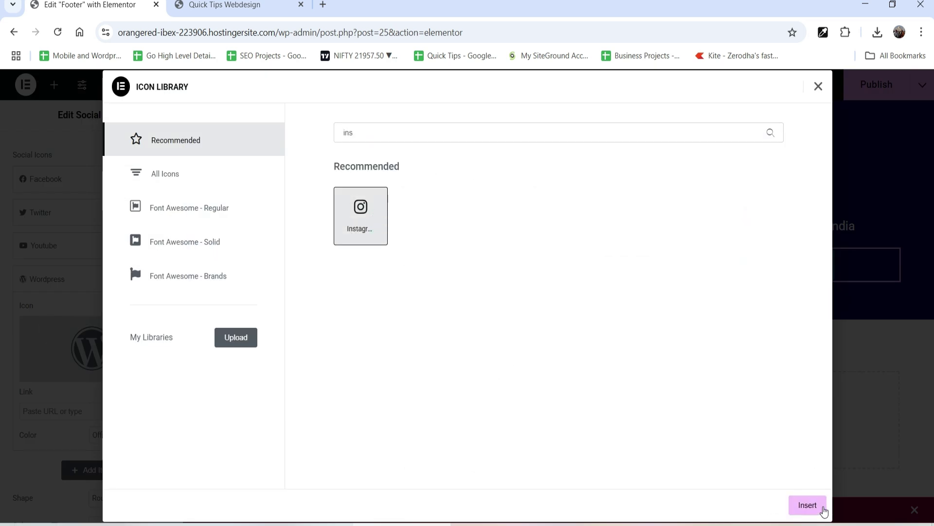
click(824, 508)
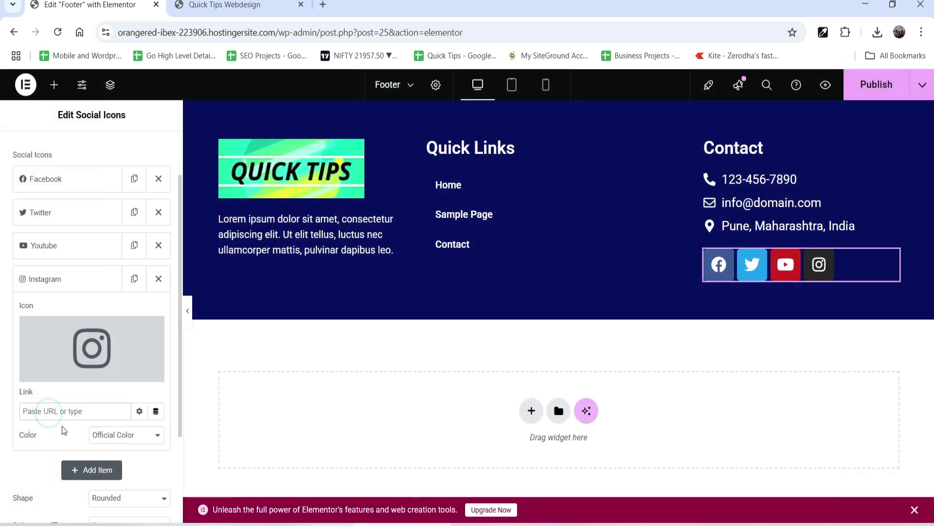
click(129, 438)
Step: Add a single-column flexbox container below the navy footer section
click(531, 410)
click(506, 457)
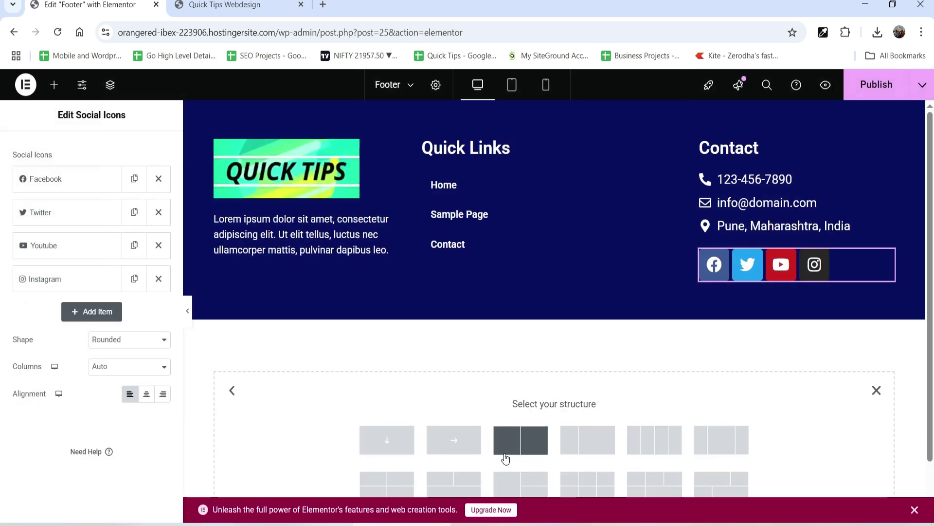
click(384, 444)
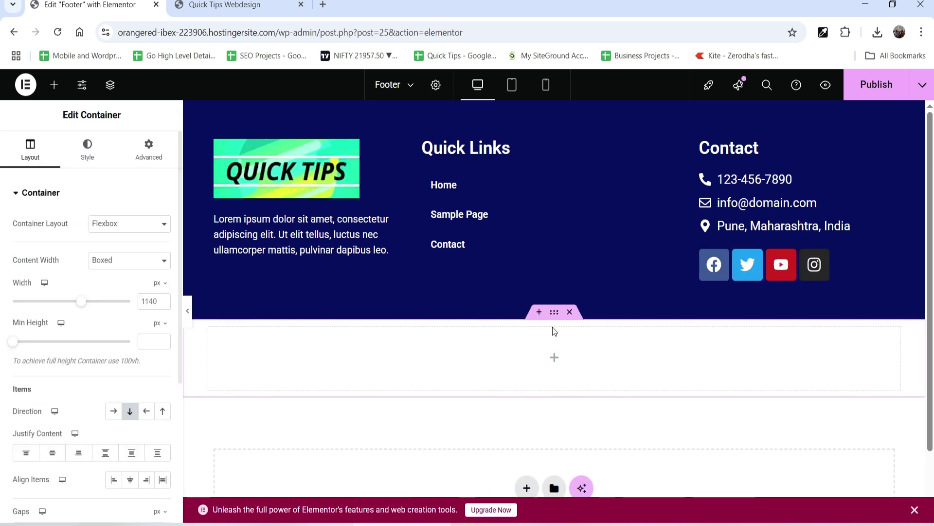
Step: Give the container a classic near-black custom background colour
click(75, 160)
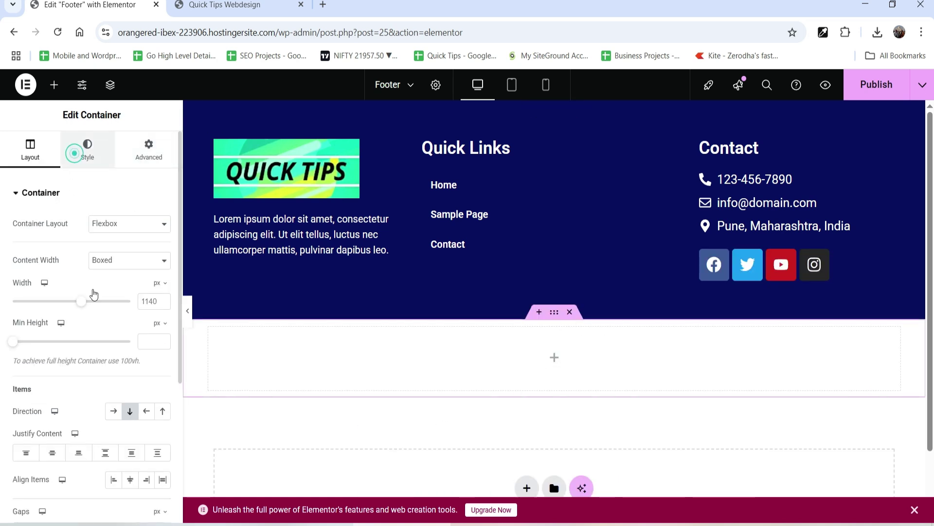
click(111, 250)
click(144, 283)
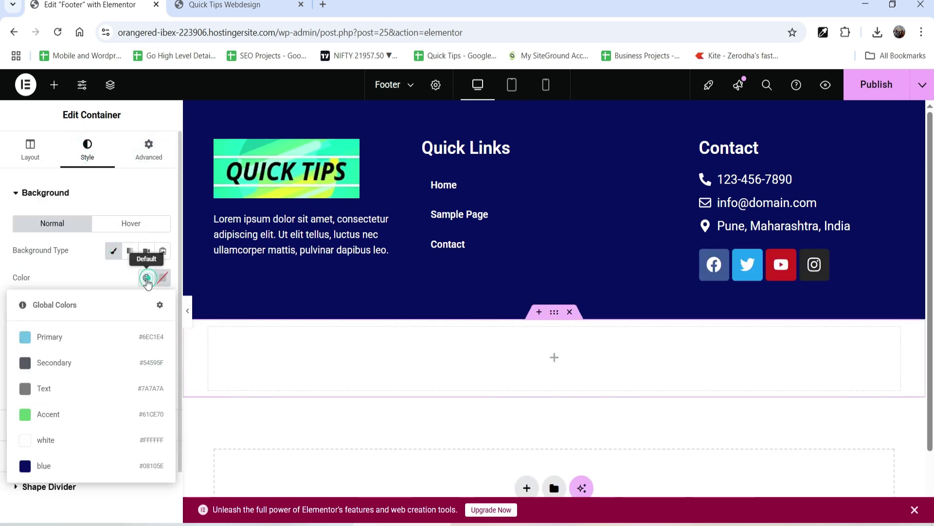
click(162, 282)
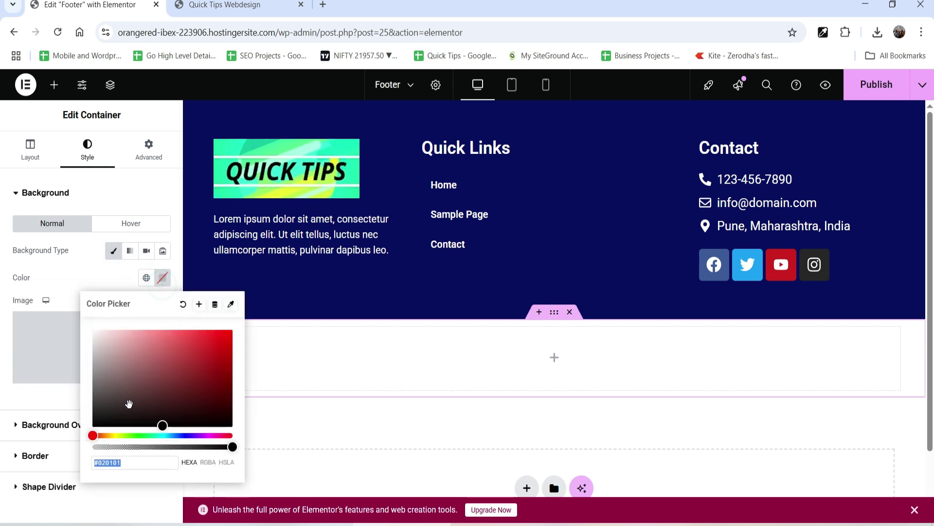
drag(158, 426, 108, 426)
Step: Set the container's padding to 2
click(149, 147)
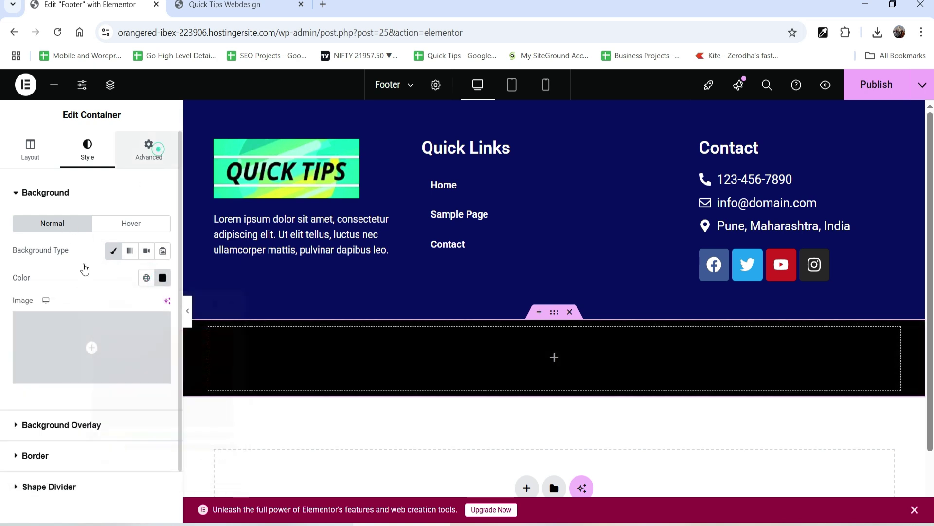
click(30, 290)
text(2)
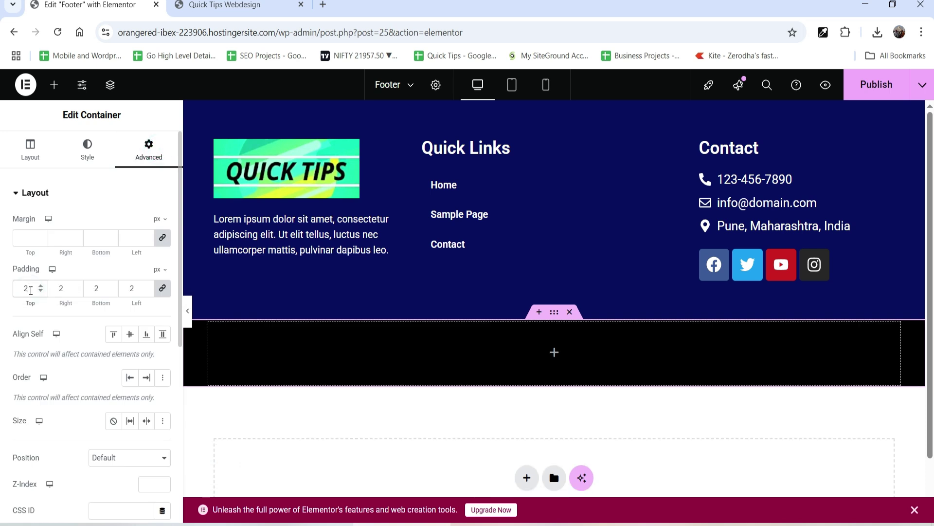
Step: Drop a Heading widget into the black copyright bar
click(554, 352)
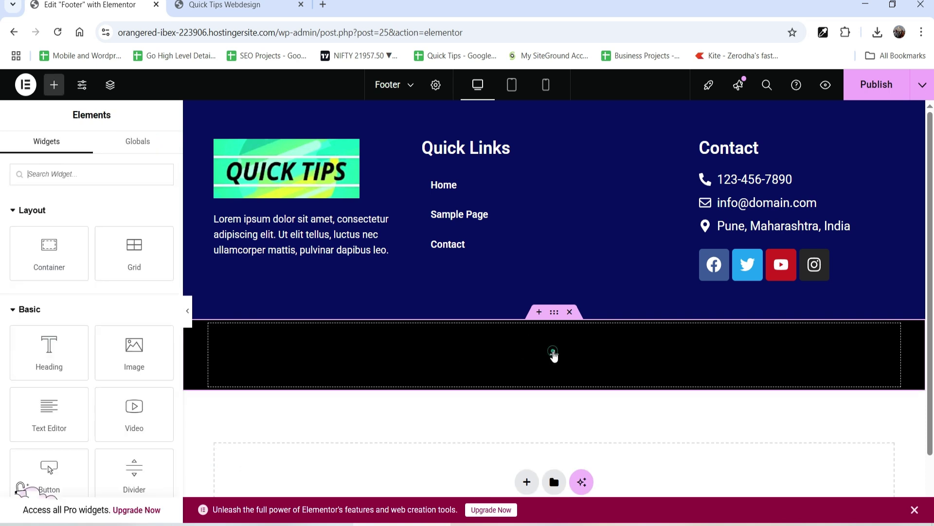
drag(49, 349, 539, 360)
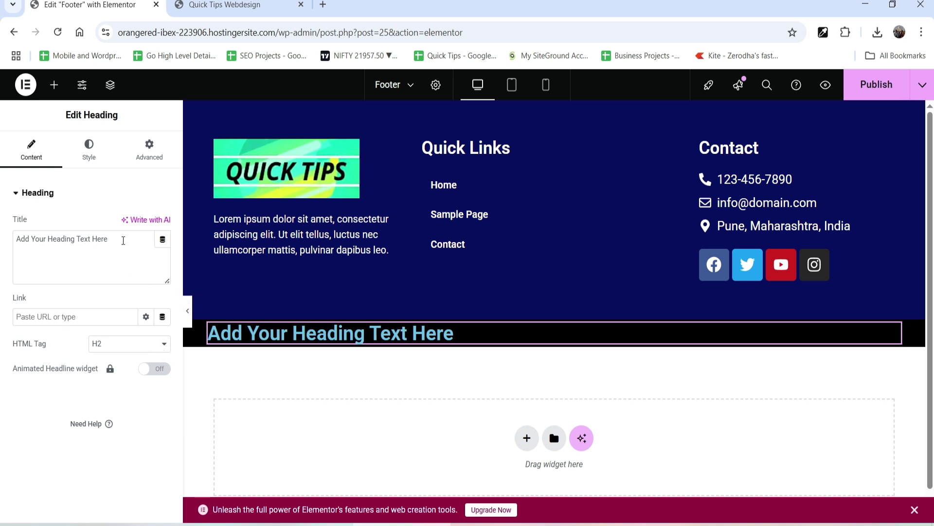
click(150, 155)
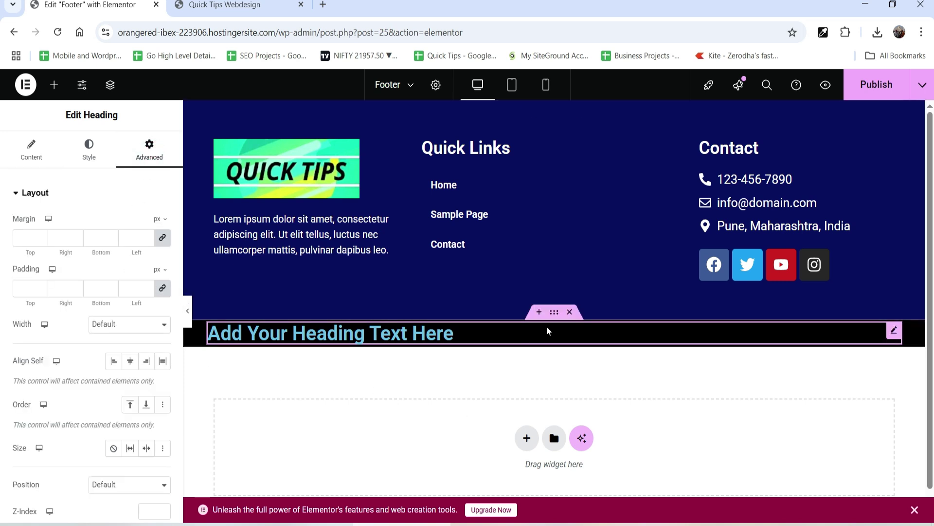
click(554, 312)
click(31, 287)
text(10)
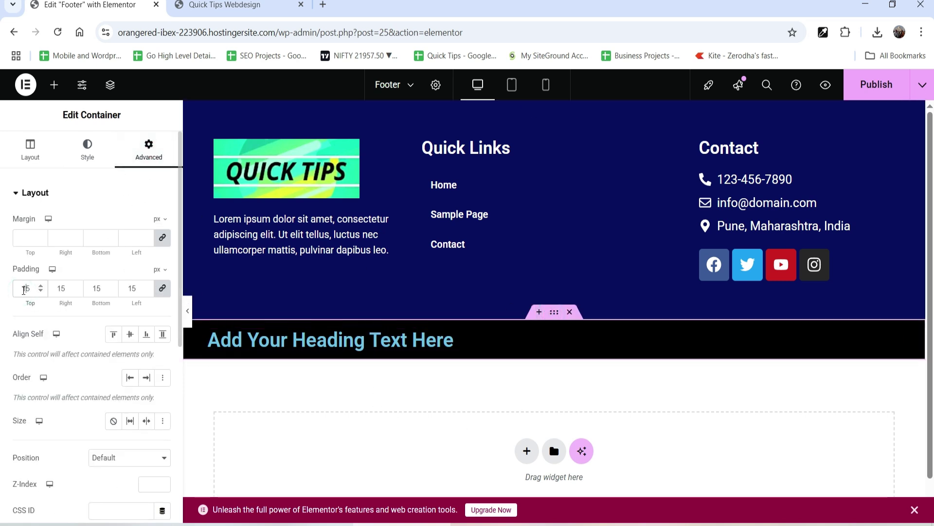
Step: Make the heading a centred p paragraph reading '© All Rights Reserved.'
click(331, 336)
click(38, 152)
click(104, 344)
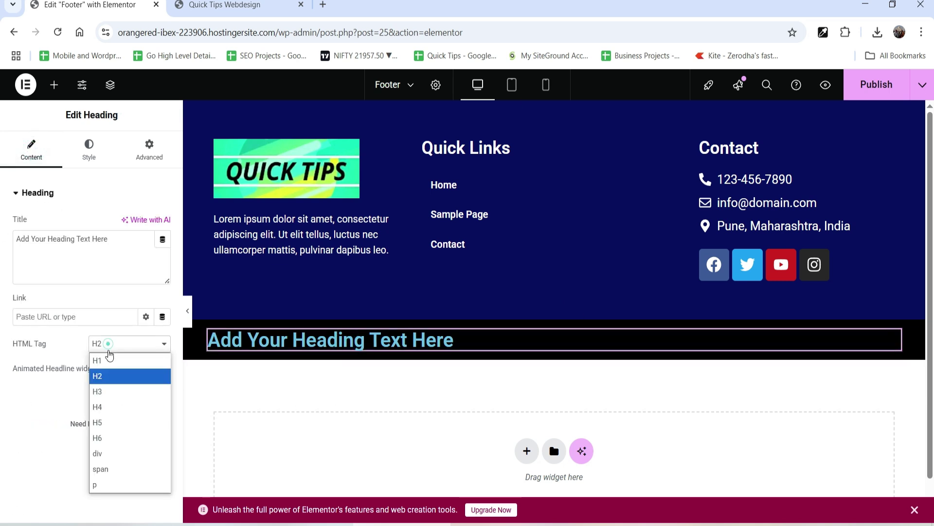
click(110, 482)
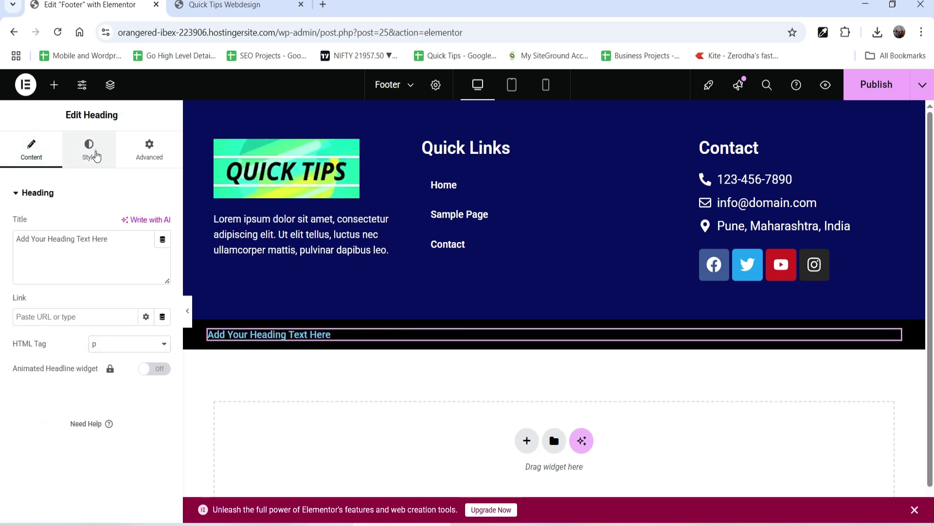
click(93, 153)
click(129, 223)
click(39, 163)
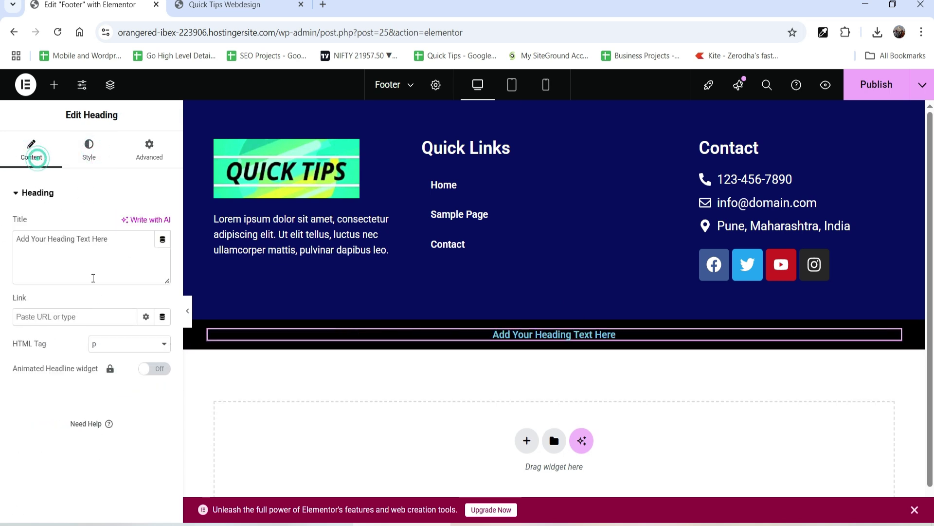
drag(118, 235, 10, 245)
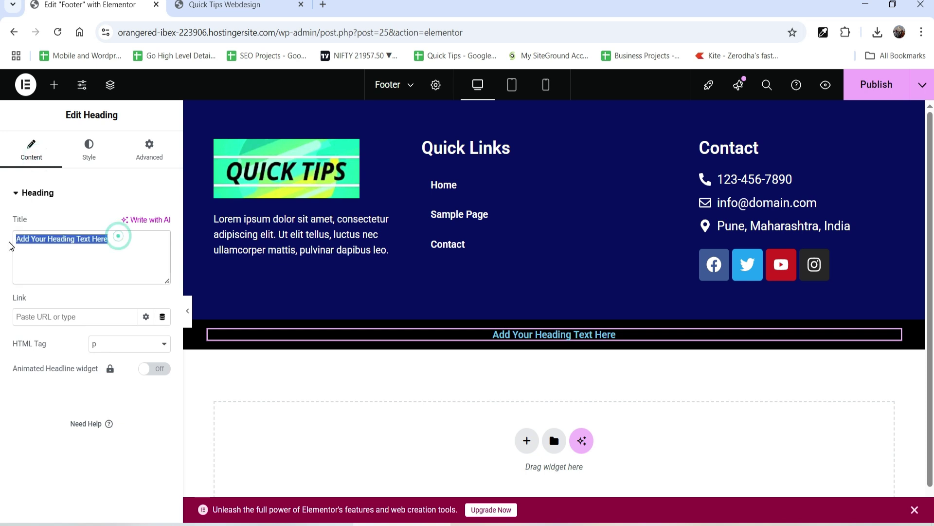
text(&copy; All Rights Reserved.)
Step: Give the black bar's container 25 padding on all sides and preview it full width
click(88, 148)
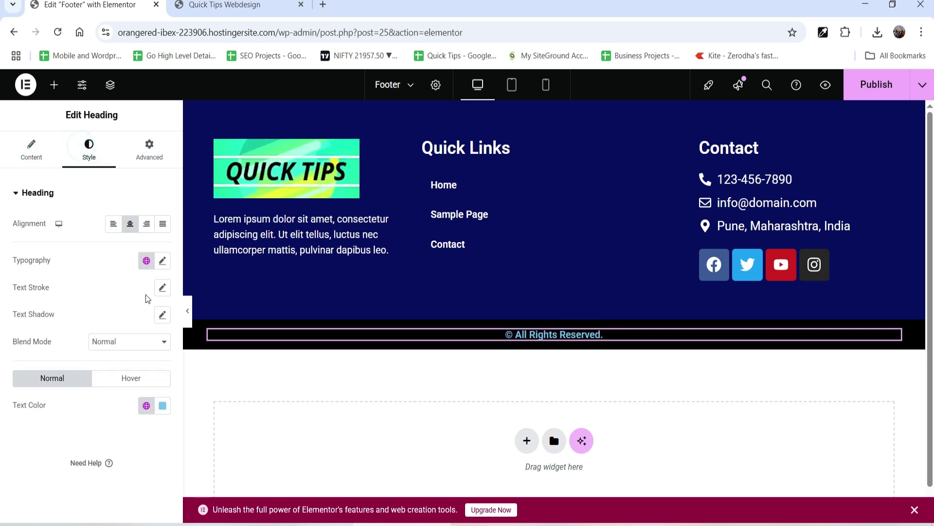
click(164, 263)
click(98, 261)
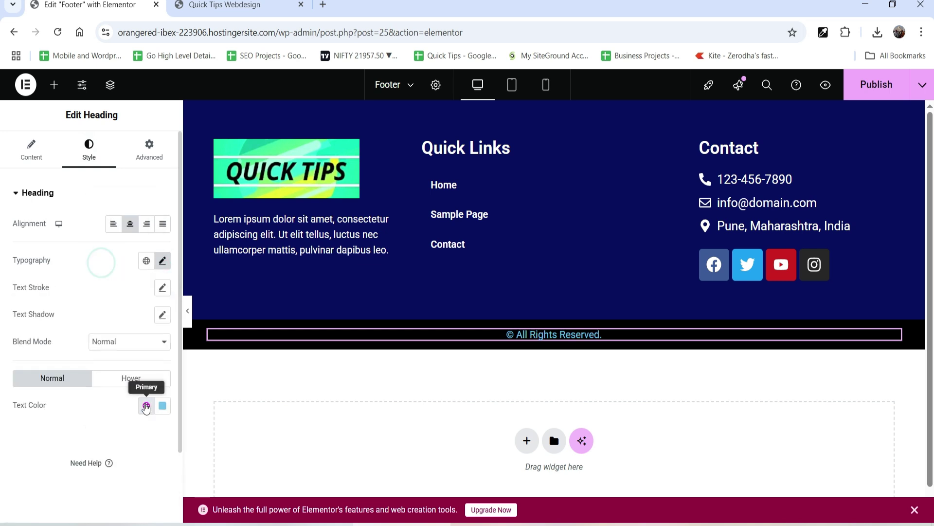
click(555, 312)
click(162, 160)
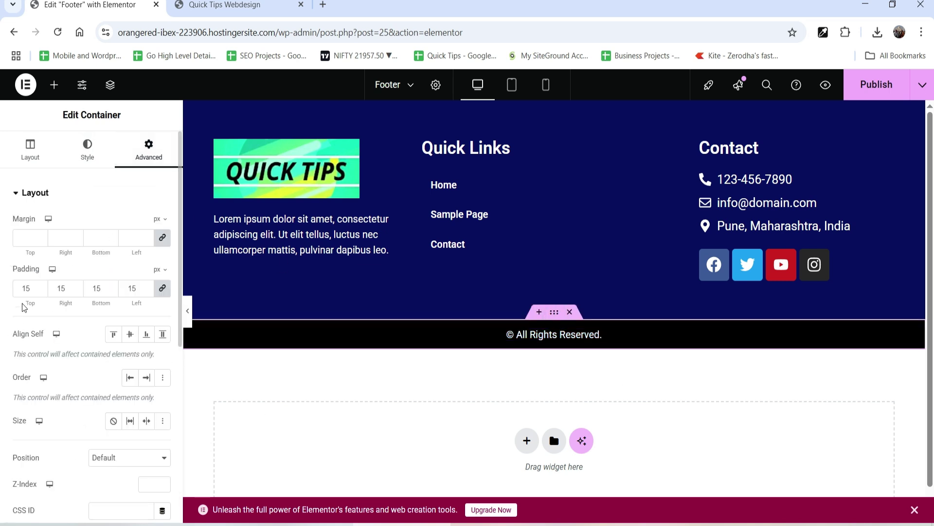
text(2)
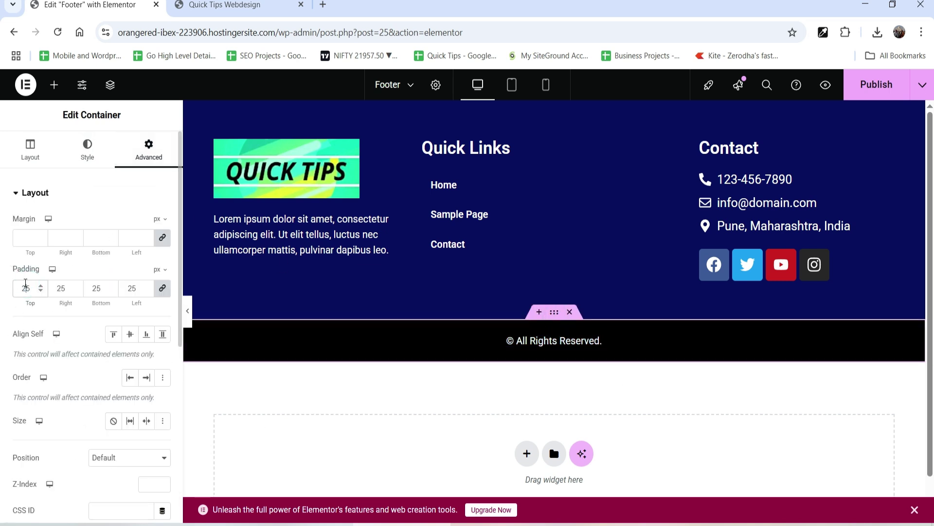
click(188, 310)
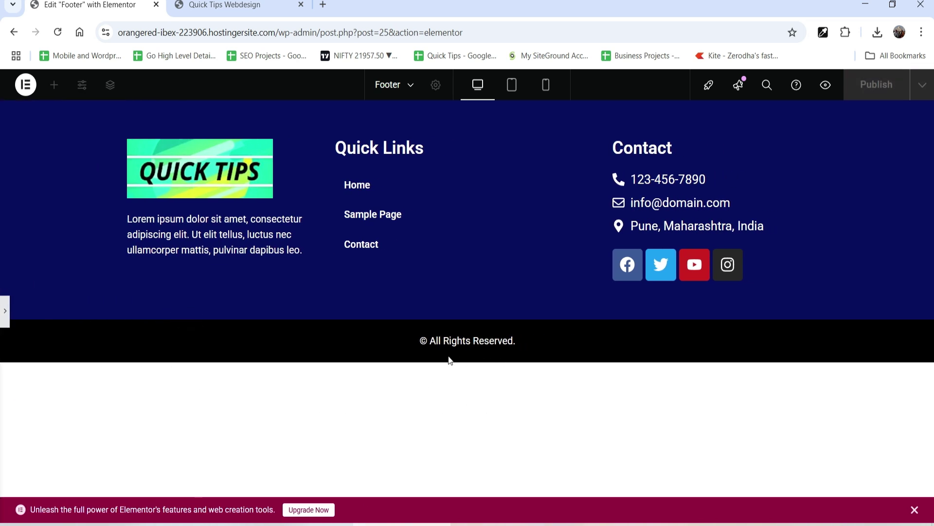
Step: Publish the footer and reload the live site to see it below the header
click(4, 311)
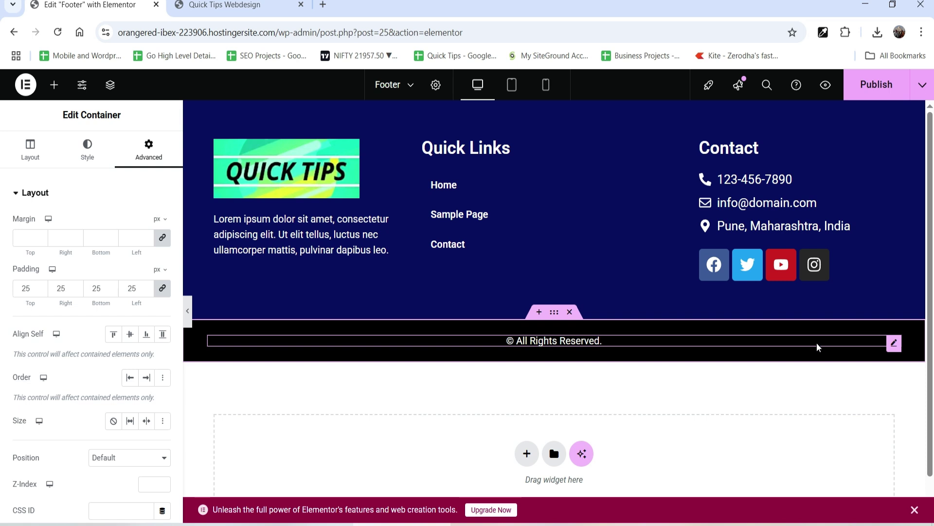
click(877, 84)
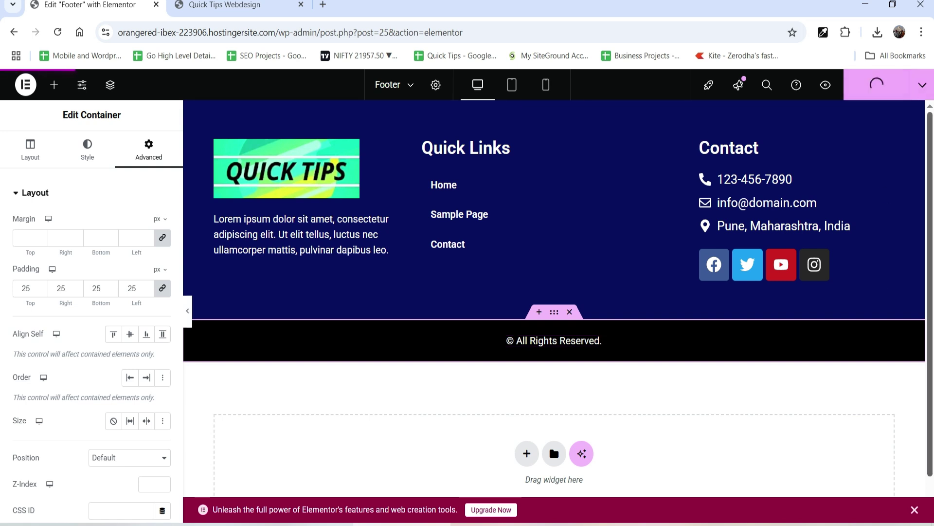
click(250, 4)
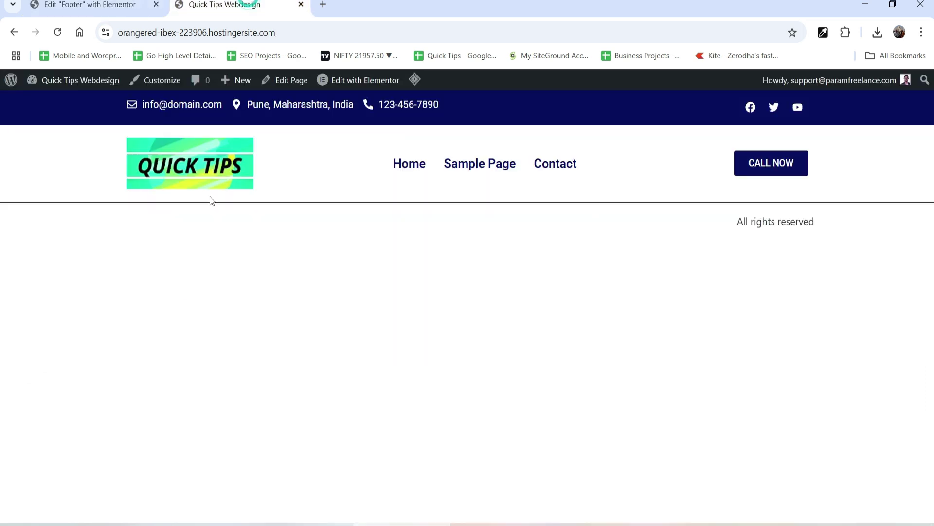
click(57, 34)
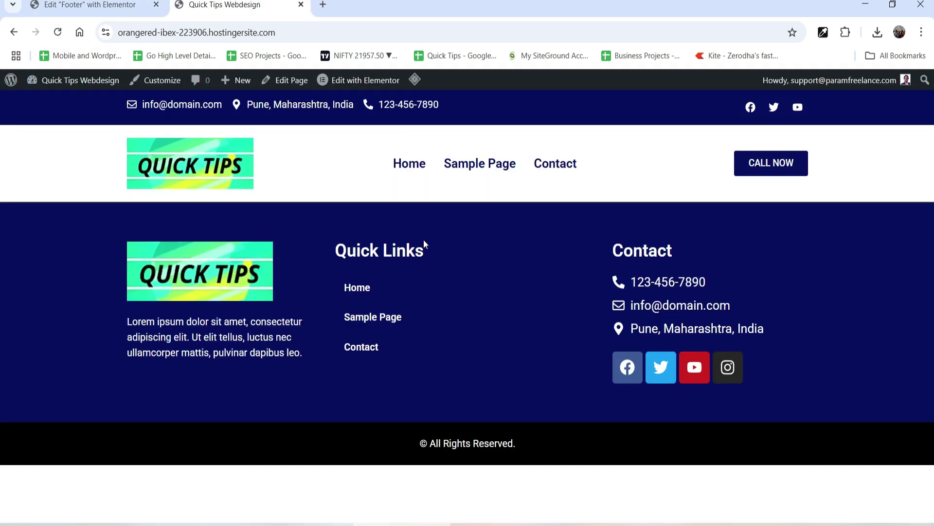
Step: Add a single-column Flexbox container with 100 vh minimum height to the Home page
click(353, 86)
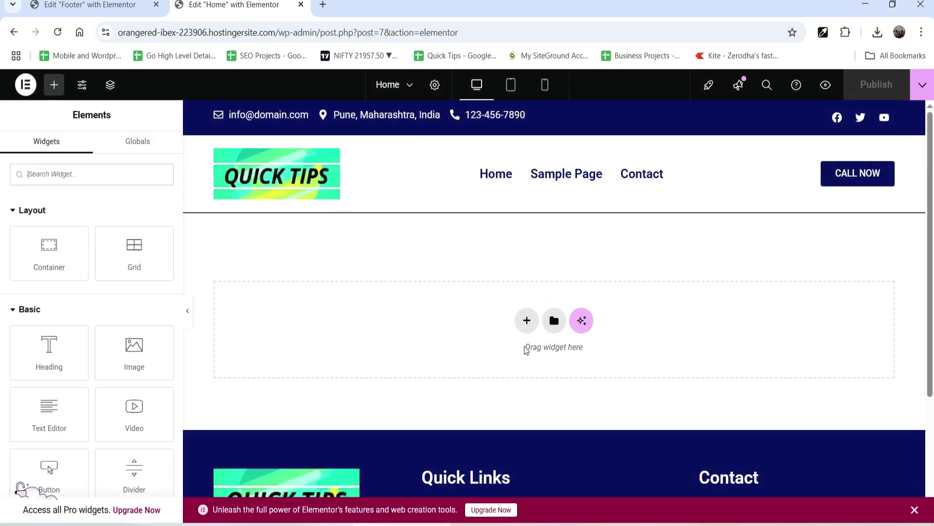
click(527, 320)
click(517, 353)
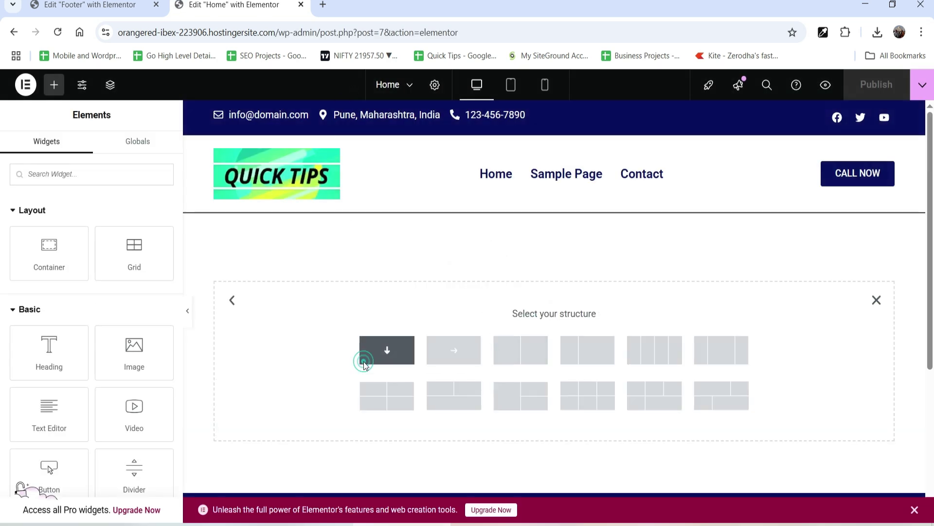
click(370, 358)
click(149, 341)
text(600)
click(160, 323)
click(148, 356)
text(100)
Step: Publish Home, check the footer on the live page, then return to the footer editor
click(876, 84)
click(923, 85)
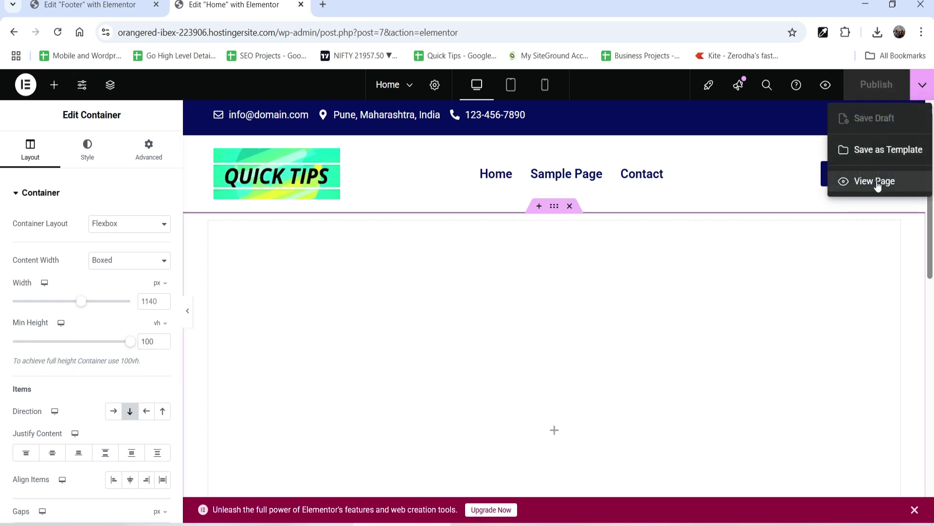
click(876, 182)
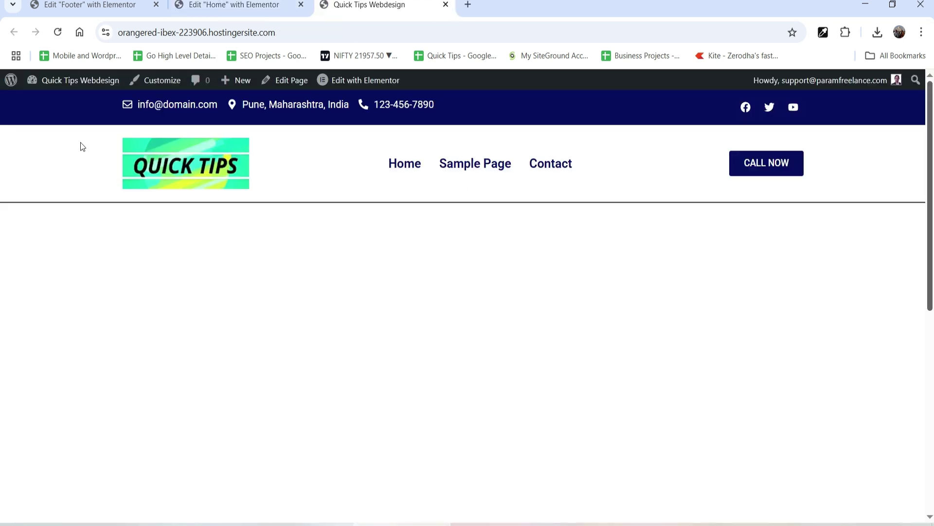
scroll(671, 258, down, 8)
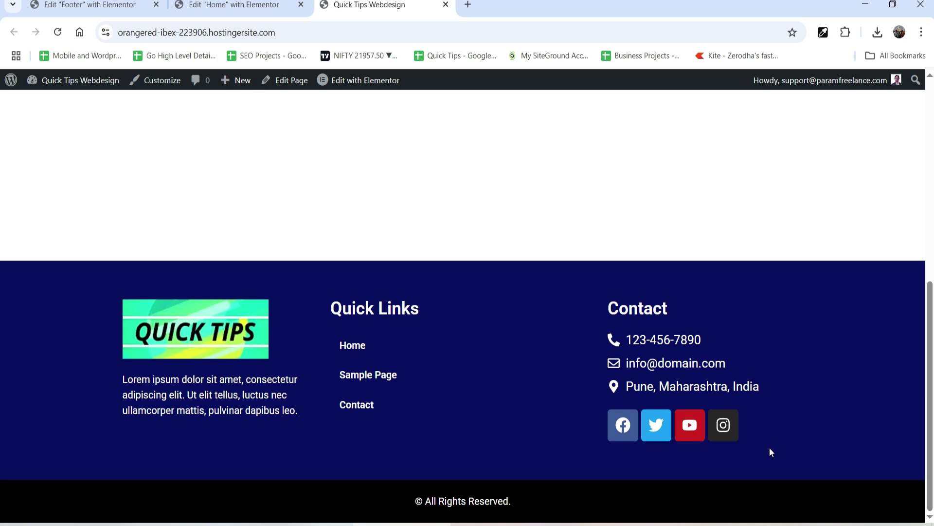
scroll(775, 444, up, 8)
key(ctrl+1)
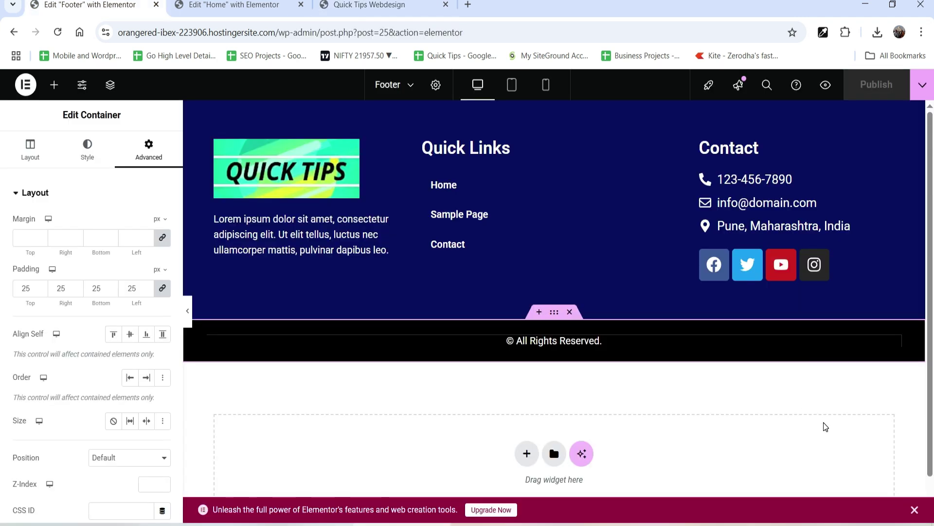